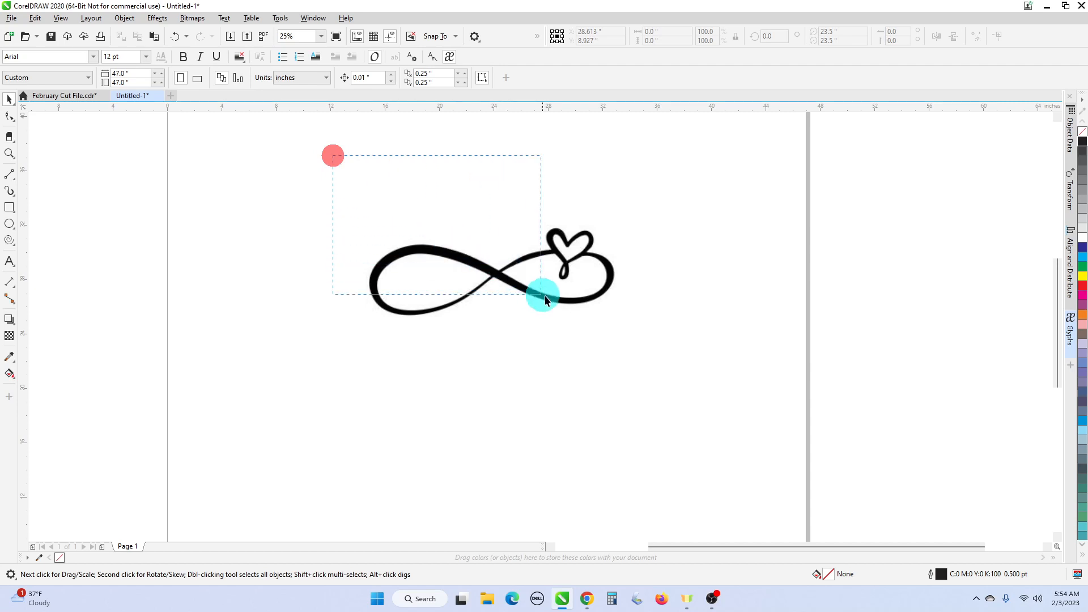
- Select the infinity-heart bitmap and open the Trace Bitmap dropdown
left_click(610, 288)
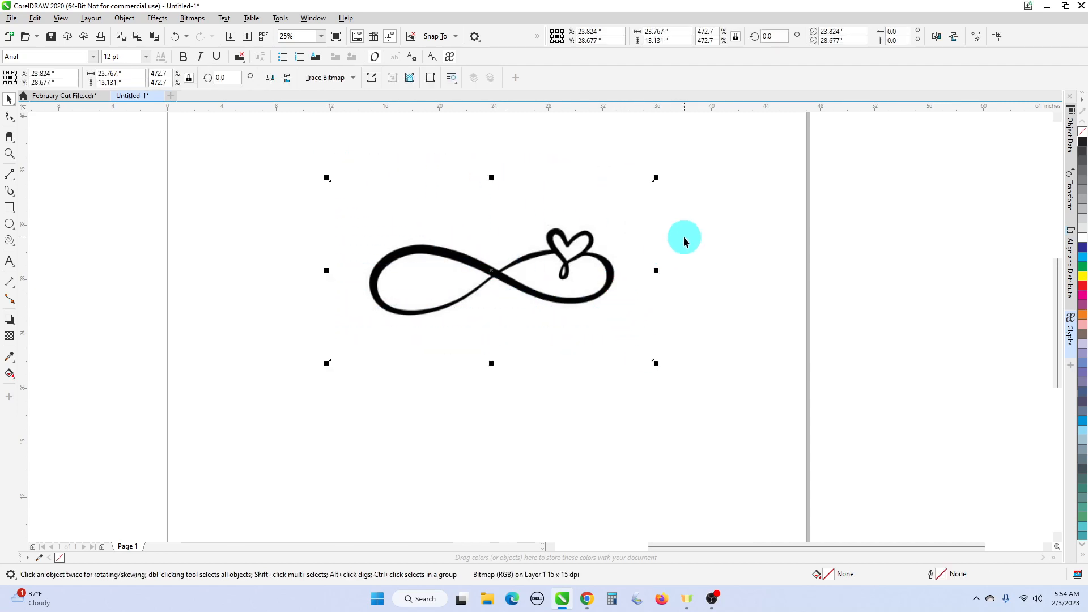
left_click(350, 80)
- Trace the bitmap as a Detailed Logo and raise the Detail level to 93
mouse_move(359, 115)
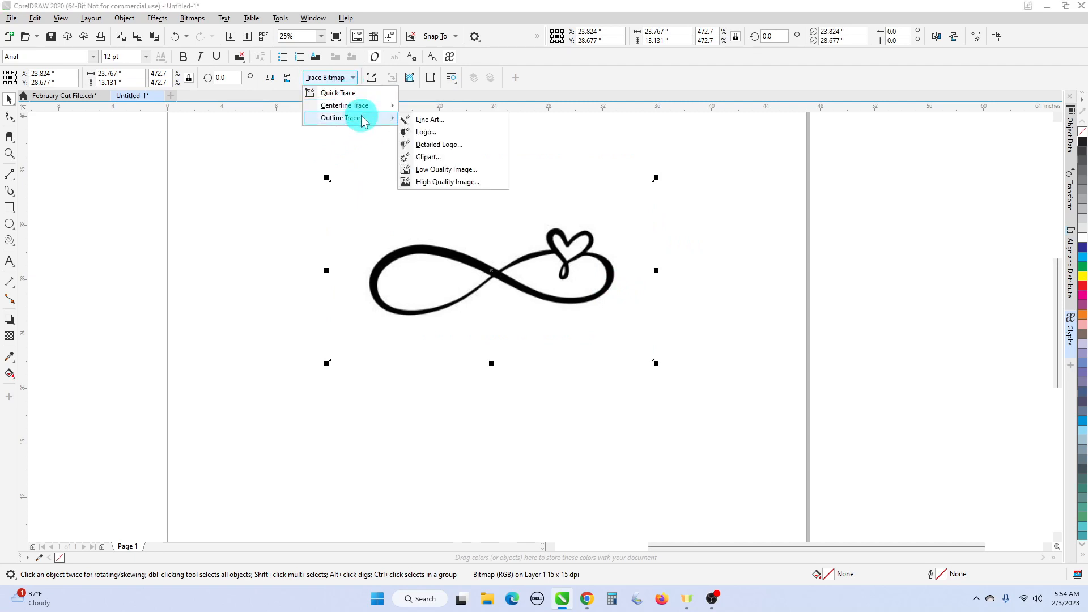
left_click(456, 155)
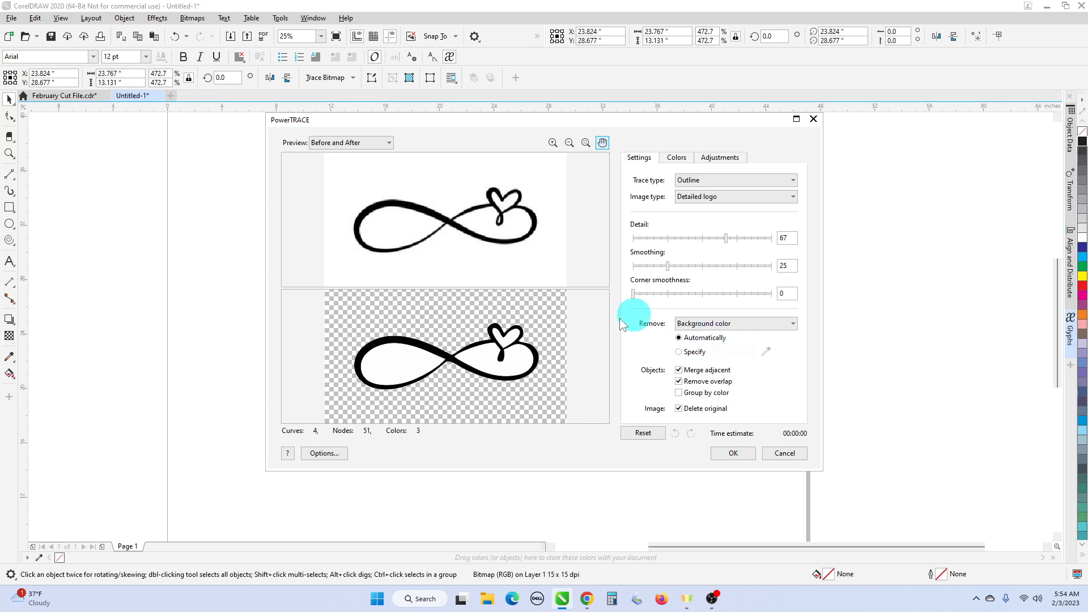
scroll(501, 354, "up", 3)
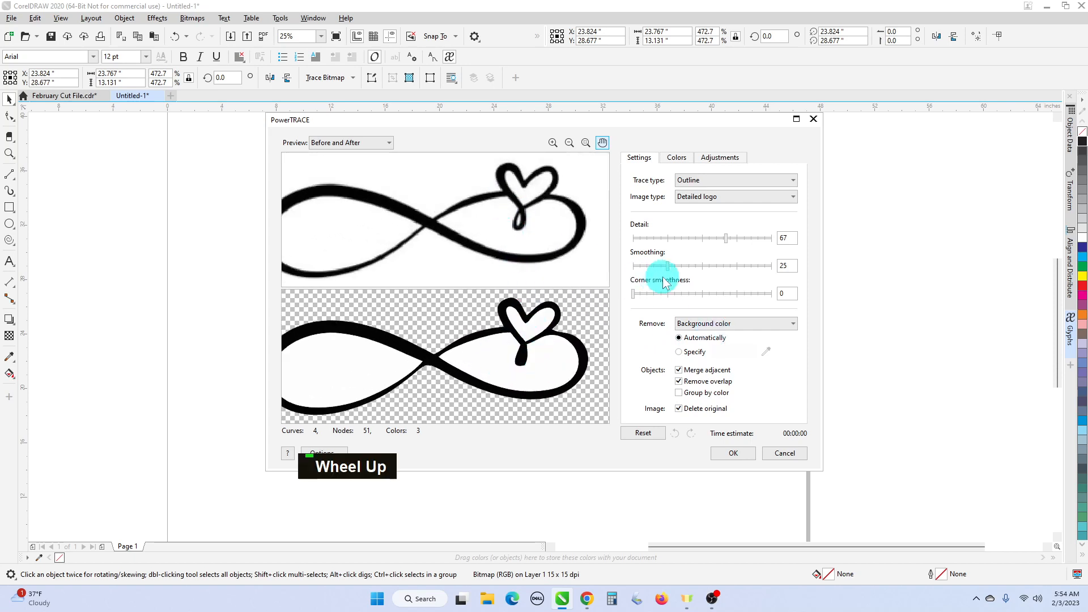
left_click_drag(727, 243, 759, 244)
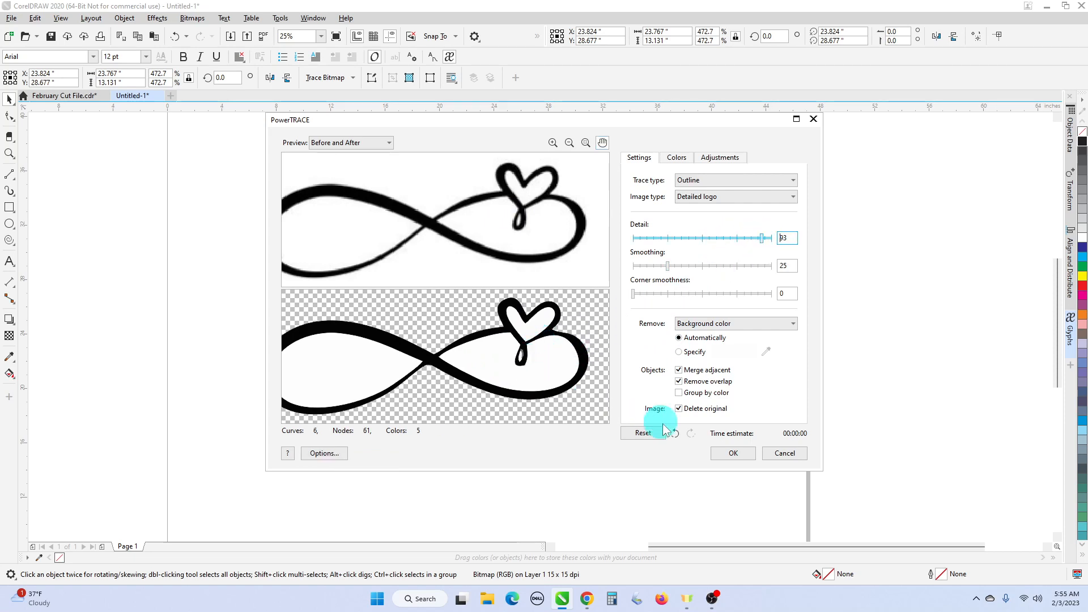
- Set Remove to Specify and sample the white background and every loop interior for removal
left_click(681, 352)
left_click(764, 353)
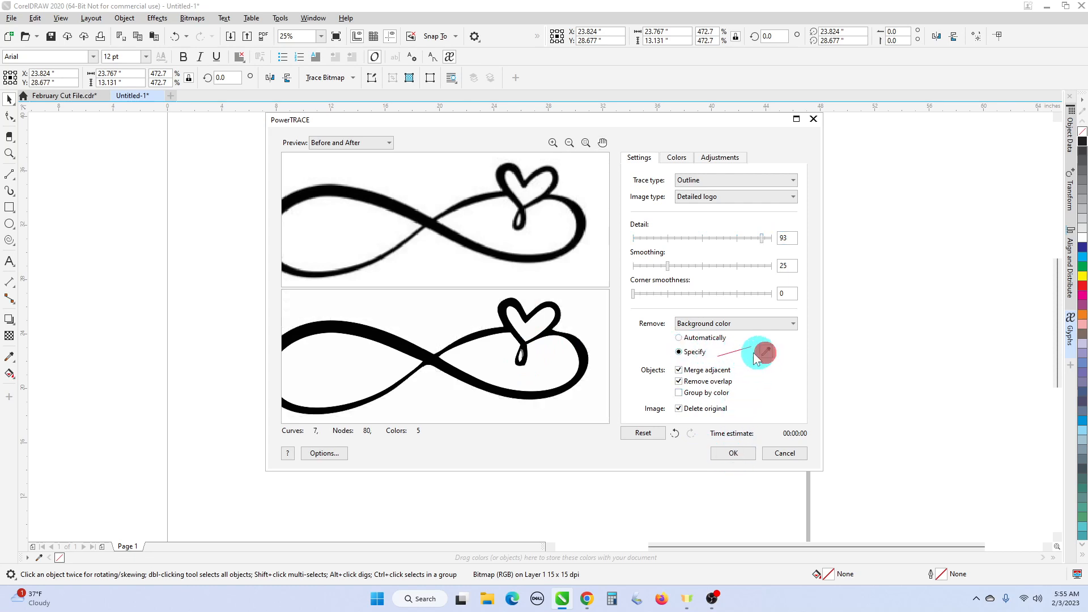
left_click(586, 322)
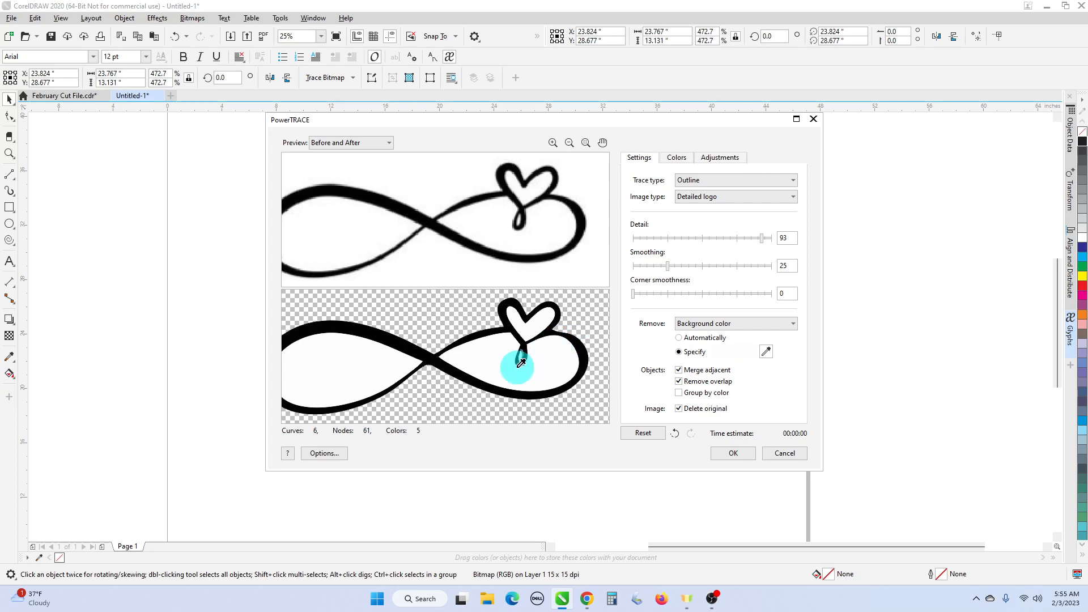
left_click(503, 362, "shift")
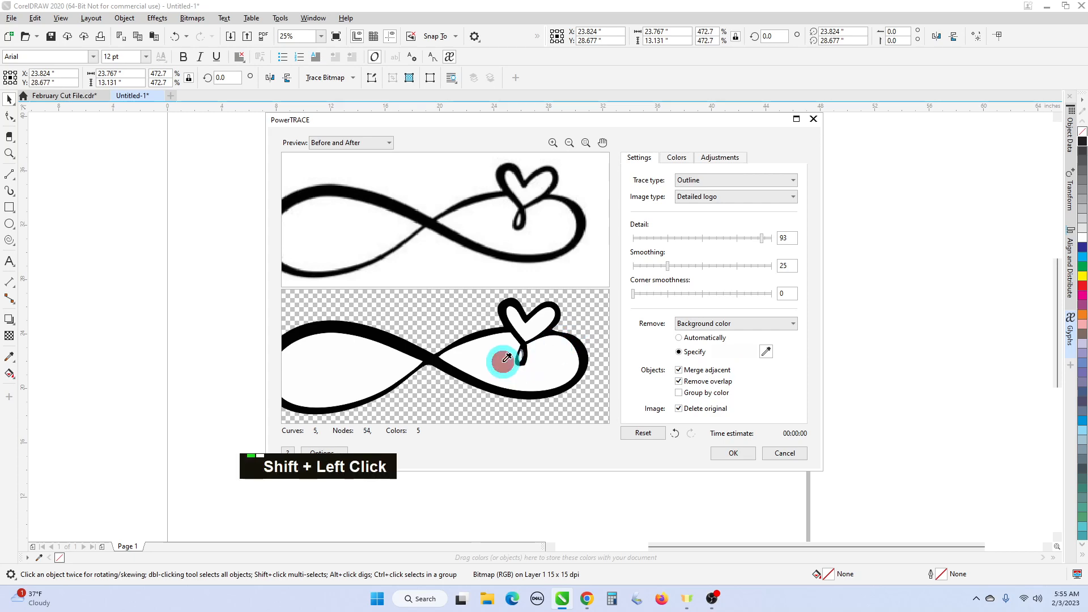
left_click(386, 361, "shift")
left_click(529, 315, "shift")
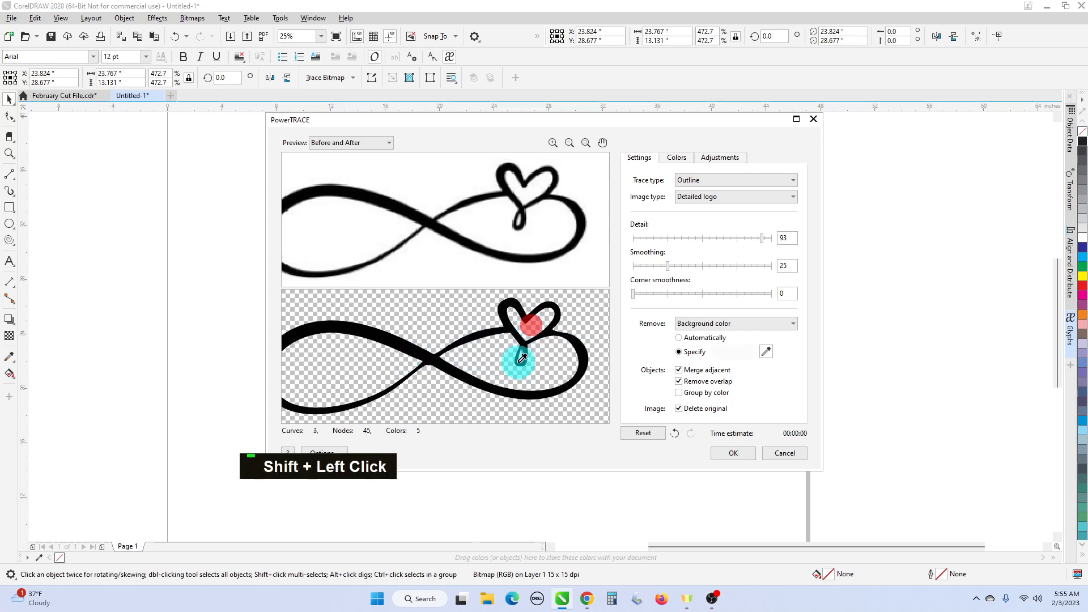
scroll(517, 359, "up", 3)
scroll(525, 355, "up", 1)
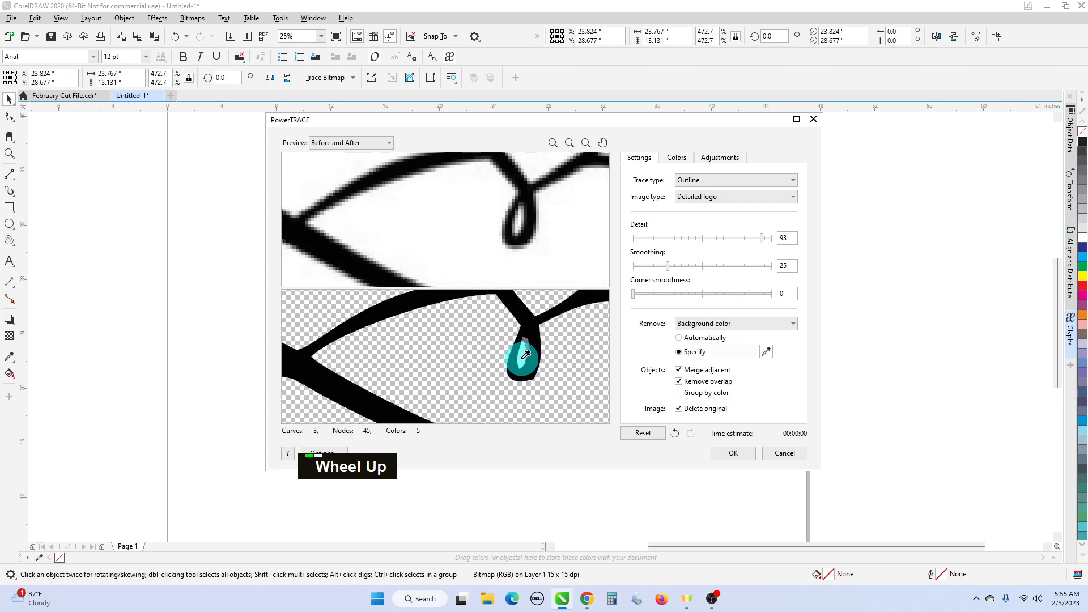
left_click(525, 355, "shift")
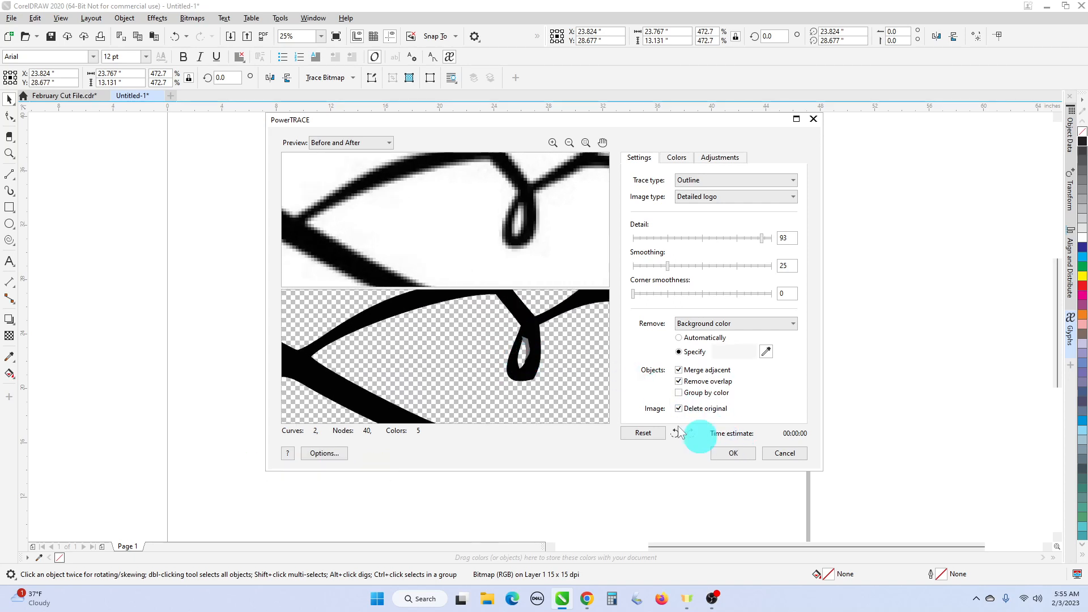
key("shift")
key("shift")
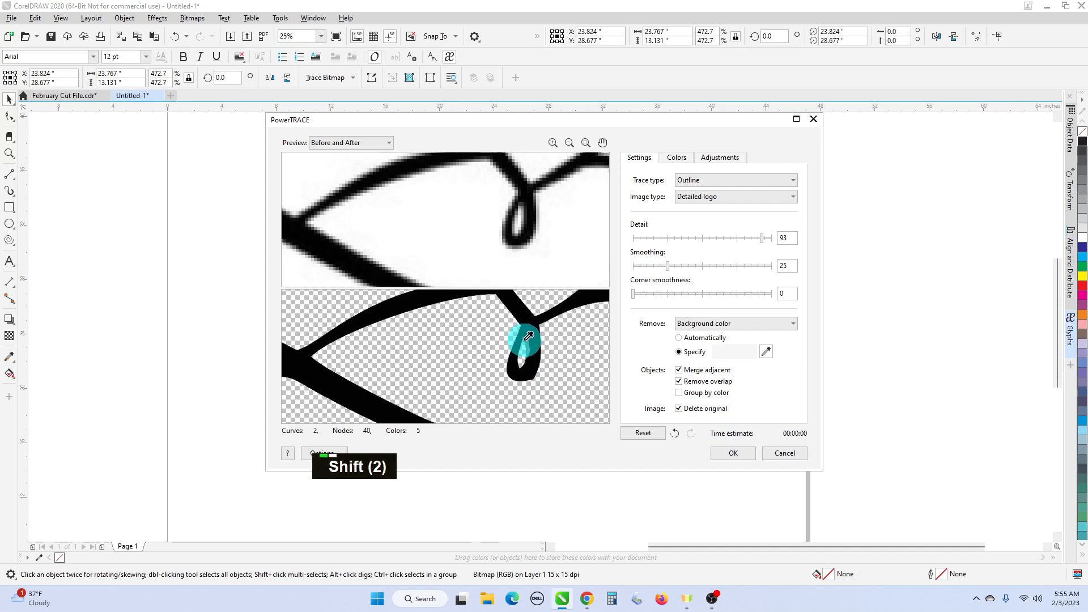
left_click(525, 340, "shift")
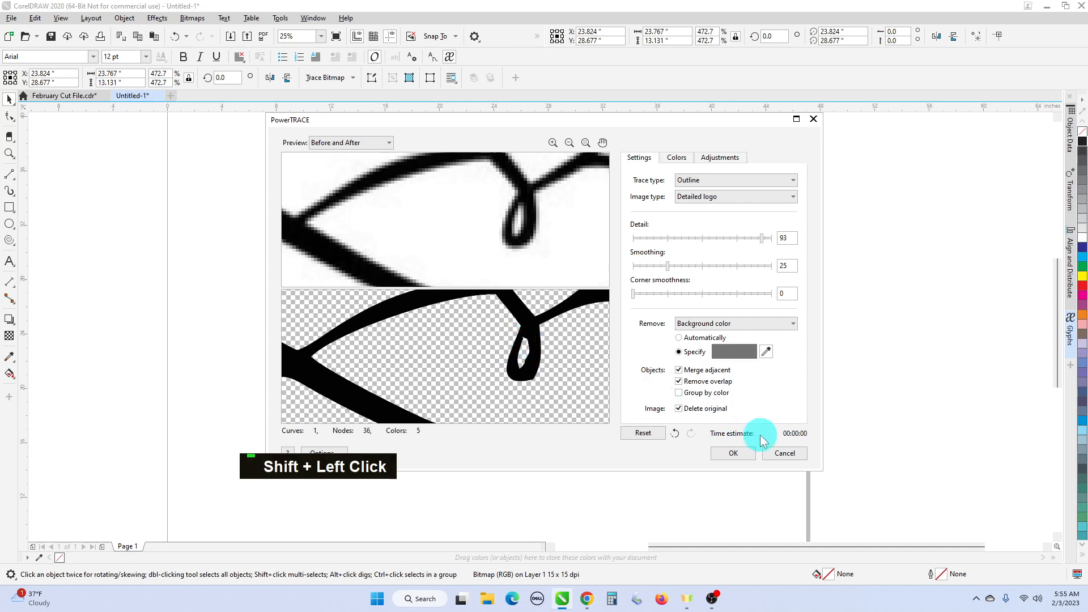
- Accept the trace, move the curve aside and delete the original bitmap
left_click(736, 453)
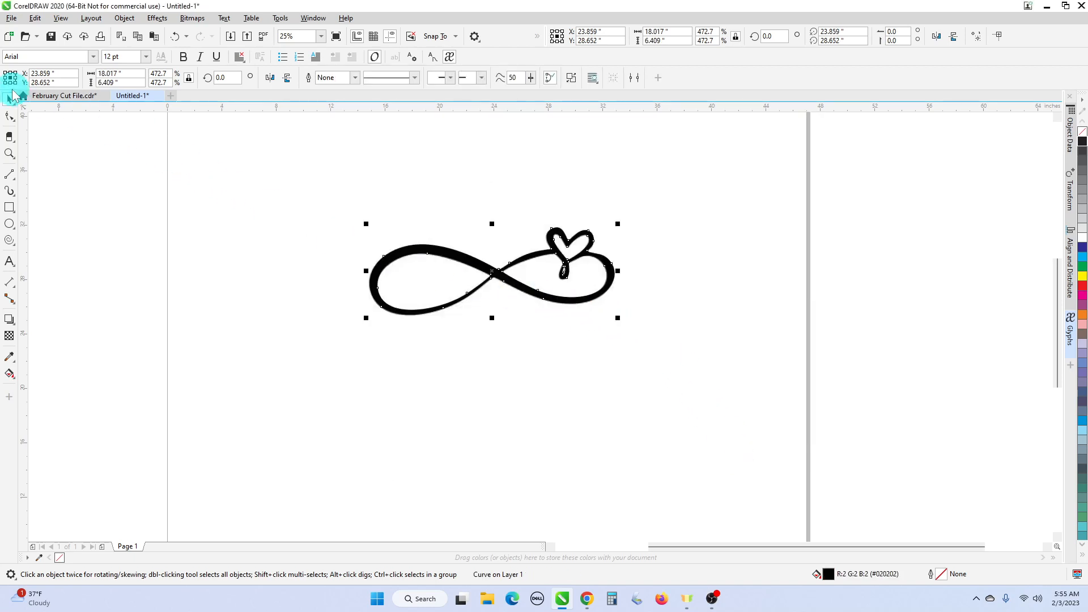
left_click_drag(518, 263, 477, 321)
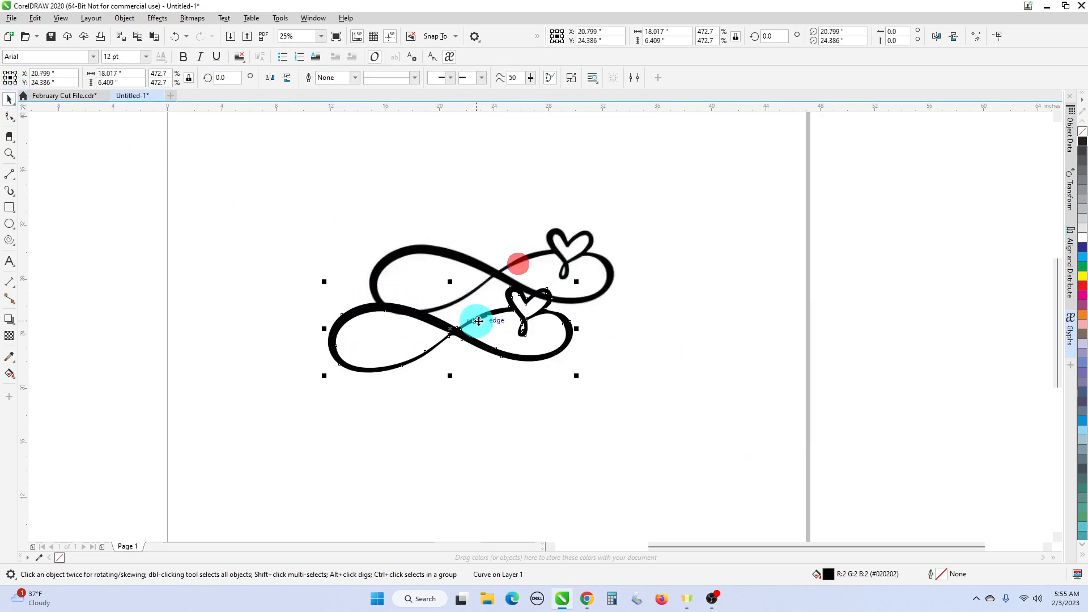
left_click(578, 265)
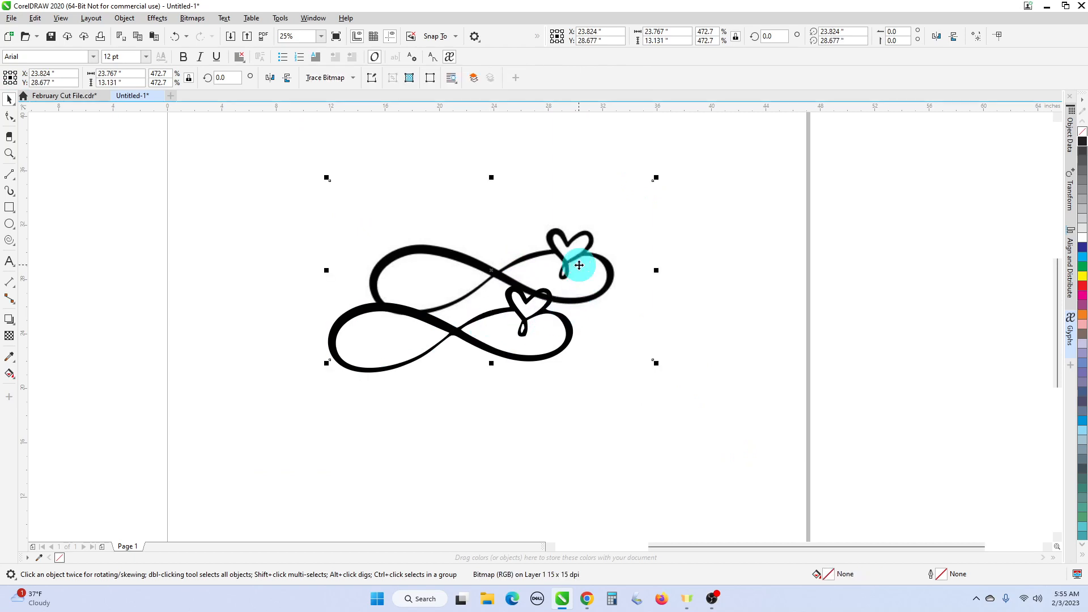
key("Delete")
scroll(553, 364, "up", 3)
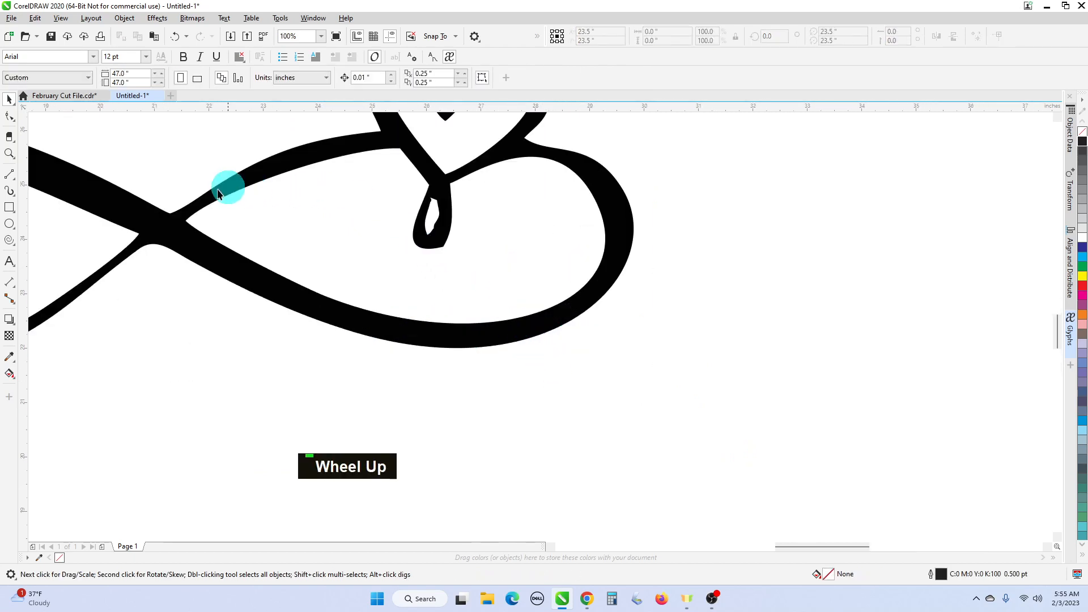
- With the Shape tool, delete two nodes on the small loop and widen its inner hole
left_click(10, 119)
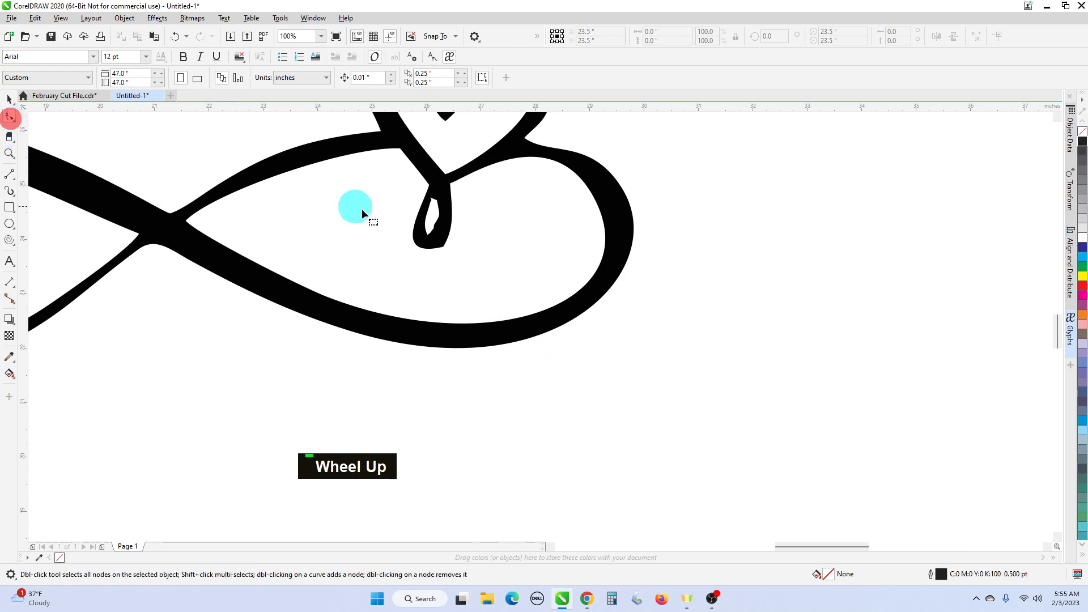
left_click(444, 232)
scroll(444, 231, "up", 2)
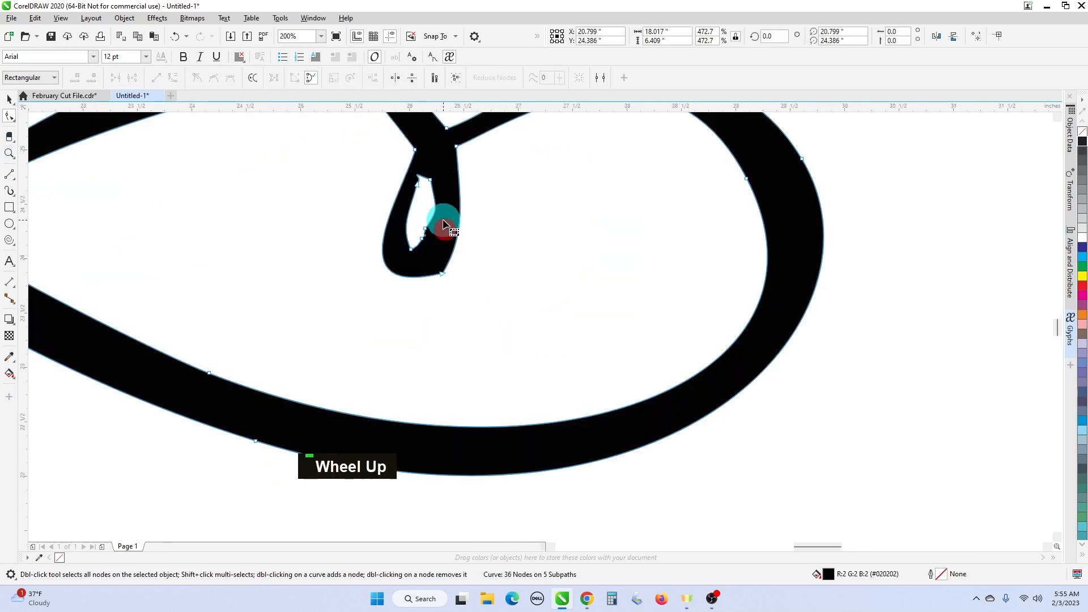
double_click(430, 182)
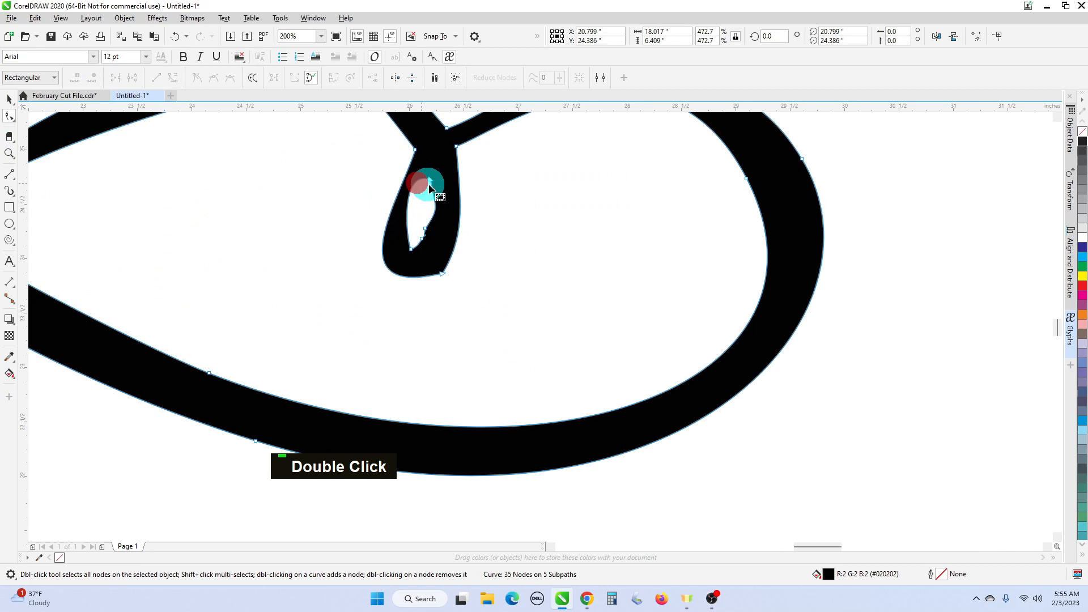
double_click(425, 229)
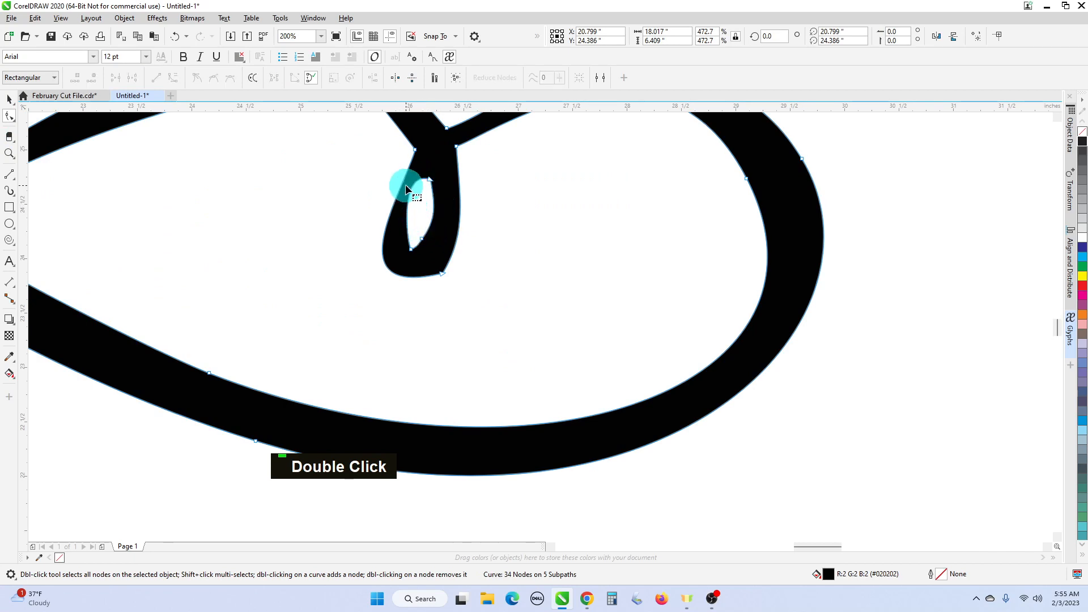
left_click_drag(413, 193, 429, 242)
left_click(422, 238)
left_click(492, 268)
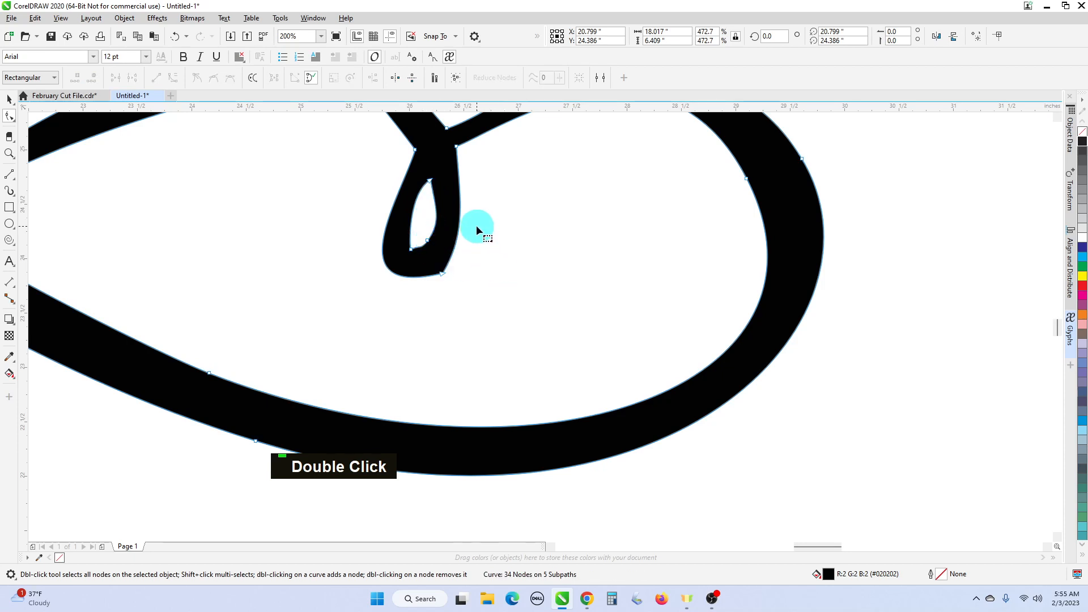
- Make the small loop's bottom node smooth and adjust its handles and the loop's sides
left_click(444, 274)
right_click(445, 275)
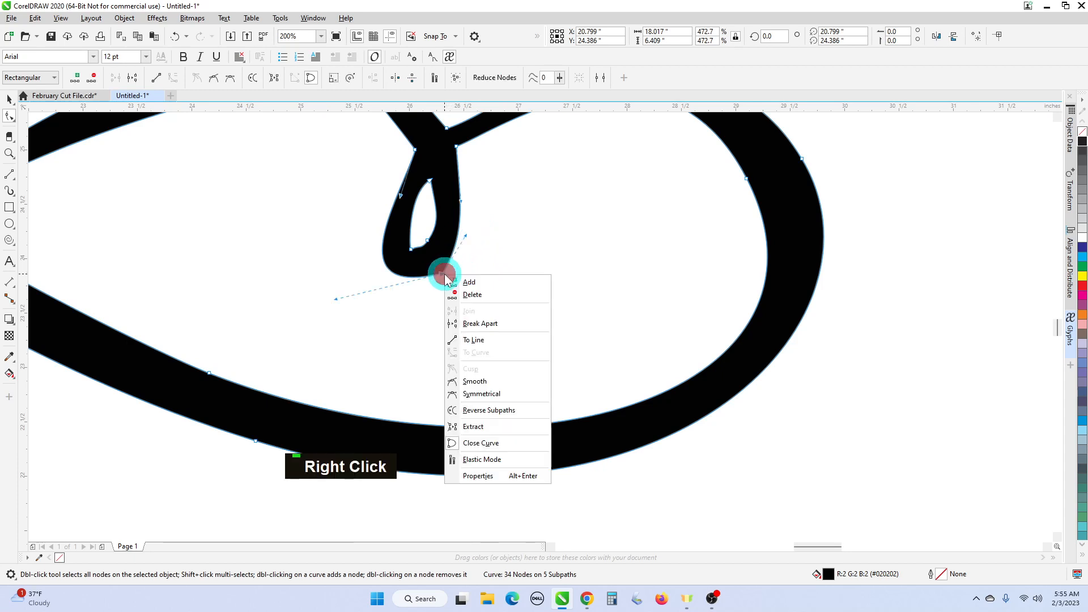
left_click(486, 381)
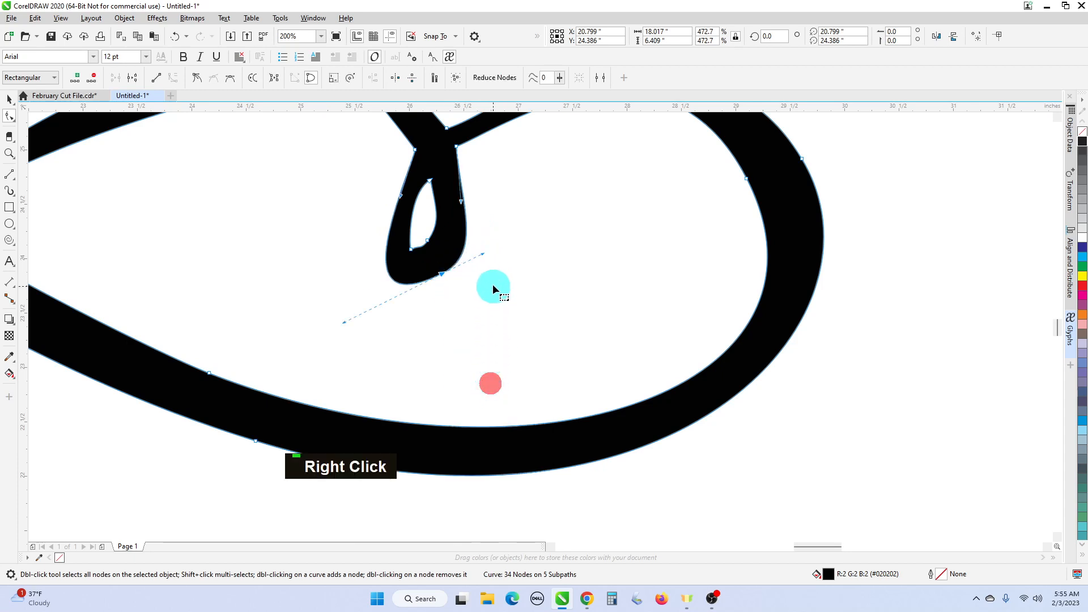
left_click_drag(483, 254, 472, 260)
mouse_move(344, 322)
left_mouse_down()
mouse_move(358, 320)
mouse_move(355, 310)
left_mouse_up()
left_click_drag(474, 266, 437, 249)
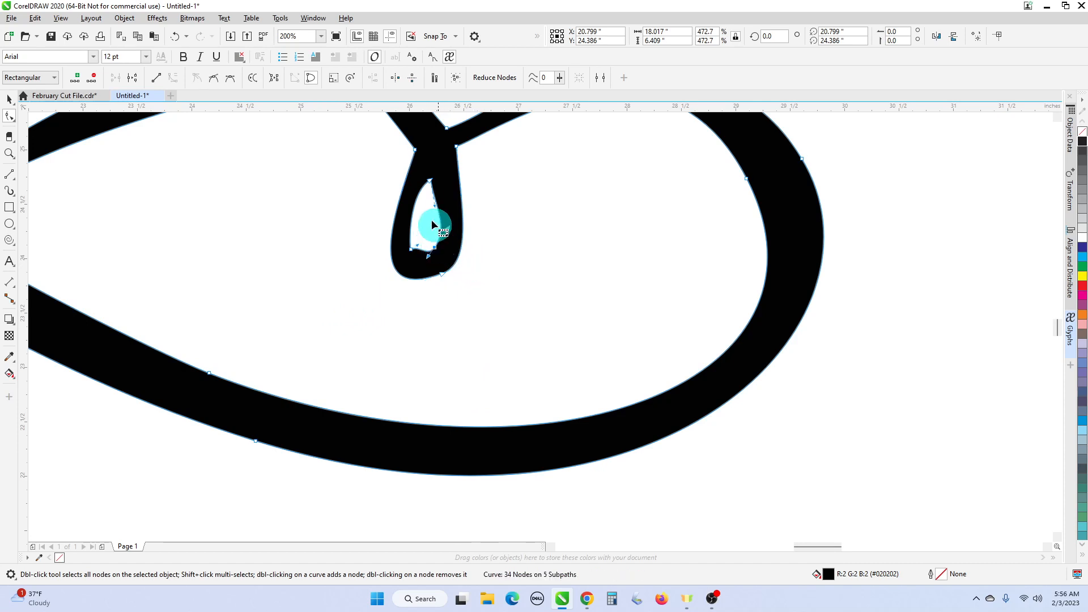
left_click_drag(434, 207, 442, 203)
- Bulge the loop's bottom inner segment downward
scroll(522, 283, "down", 1)
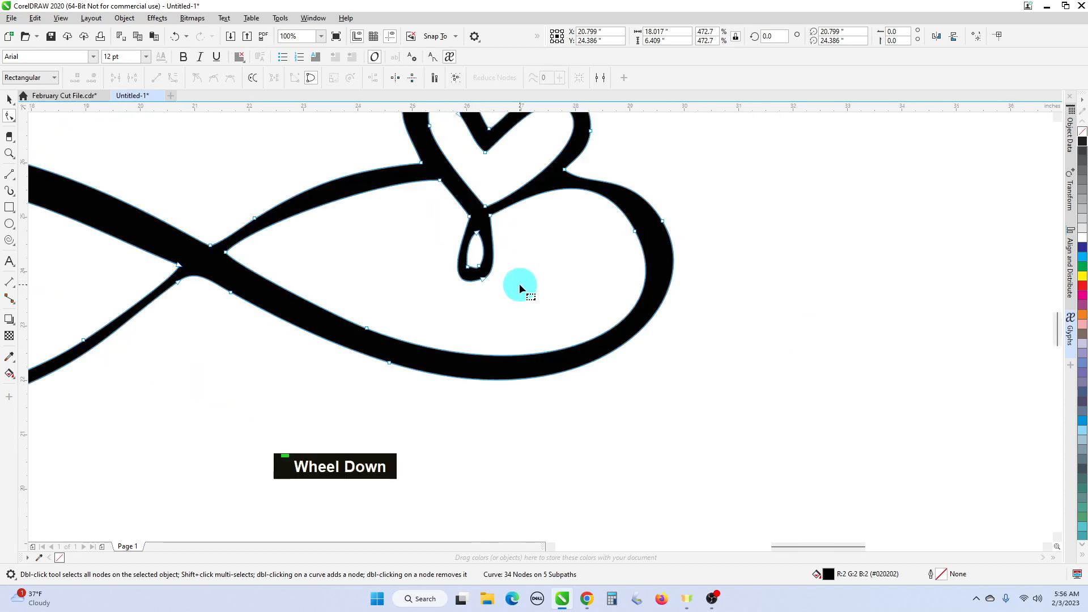
scroll(513, 275, "up", 1)
scroll(436, 273, "up", 1)
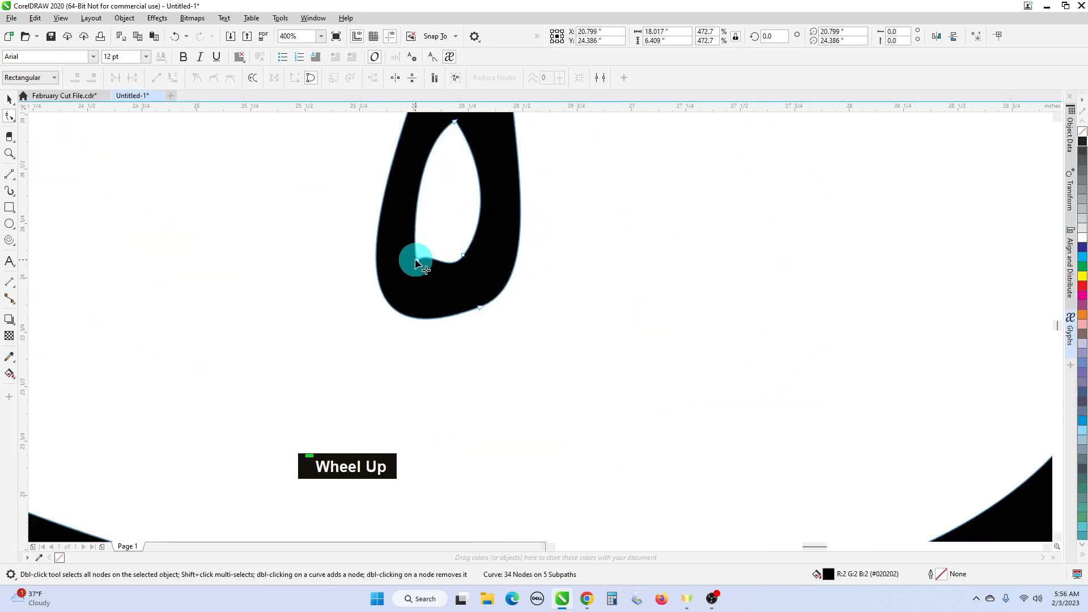
left_click(431, 253)
left_click_drag(429, 252, 436, 284)
left_click(529, 318)
- Bend the segments at and below the crossing to smooth the strokes, then deselect the curve
scroll(539, 334, "down", 2)
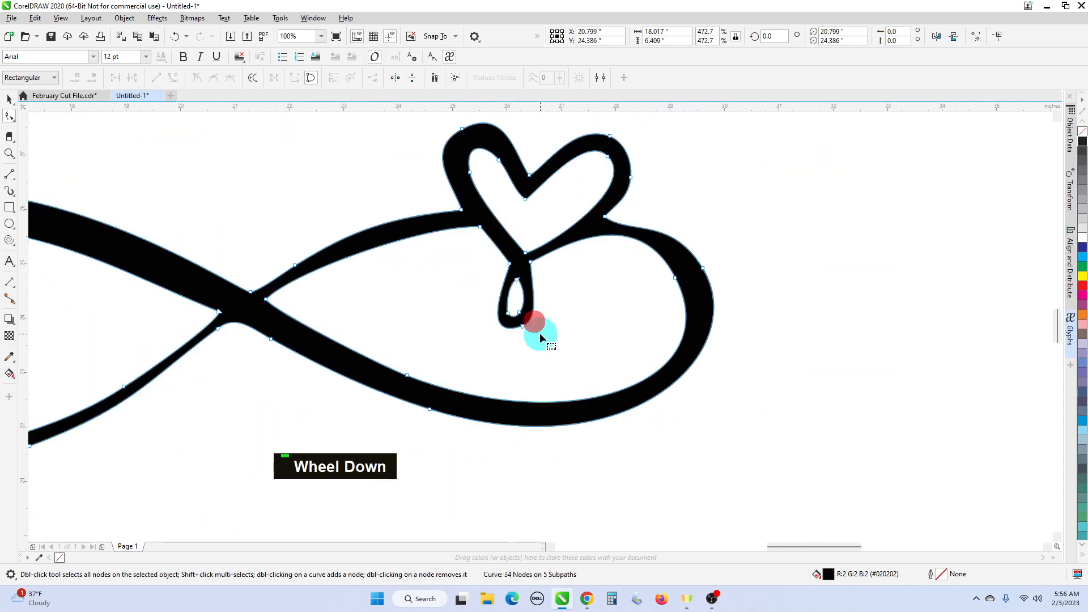
scroll(601, 235, "up", 1)
scroll(609, 260, "down", 1)
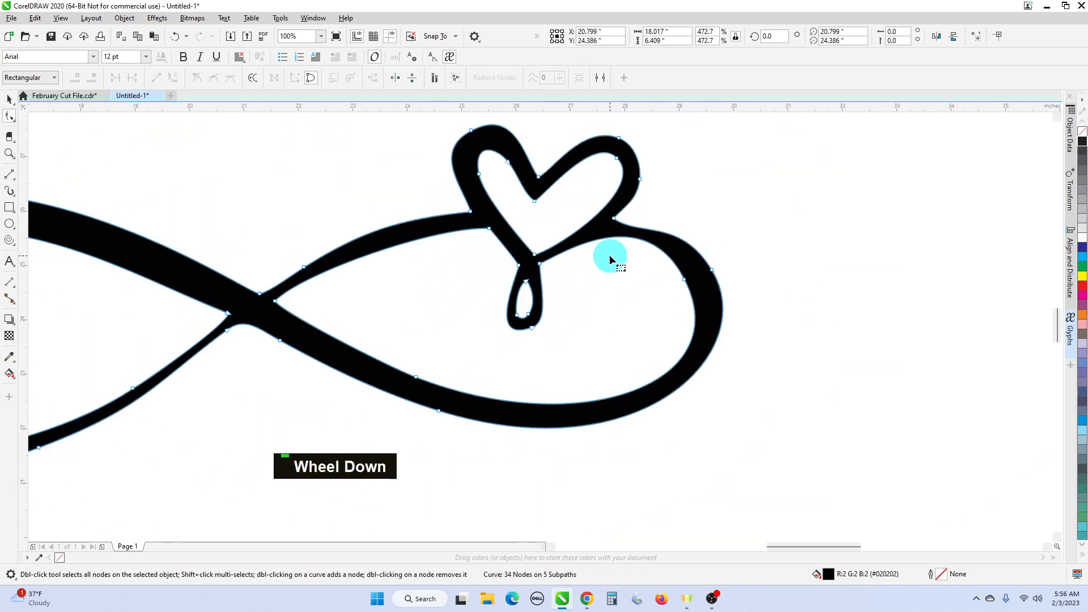
scroll(610, 260, "down", 1)
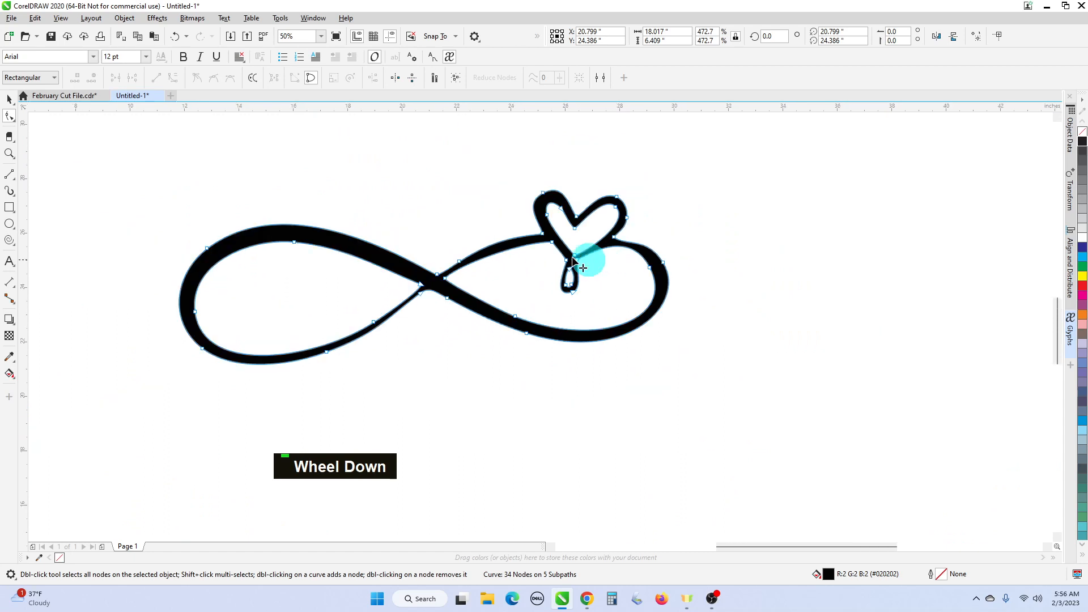
scroll(434, 264, "up", 2)
scroll(447, 266, "down", 2)
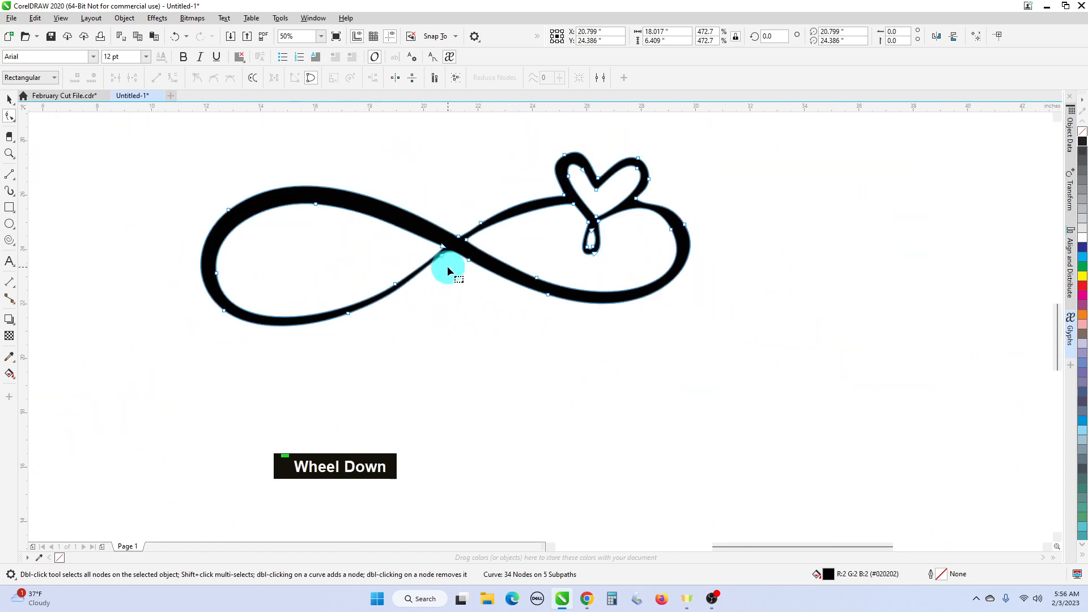
scroll(445, 261, "up", 1)
left_click_drag(446, 260, 444, 243)
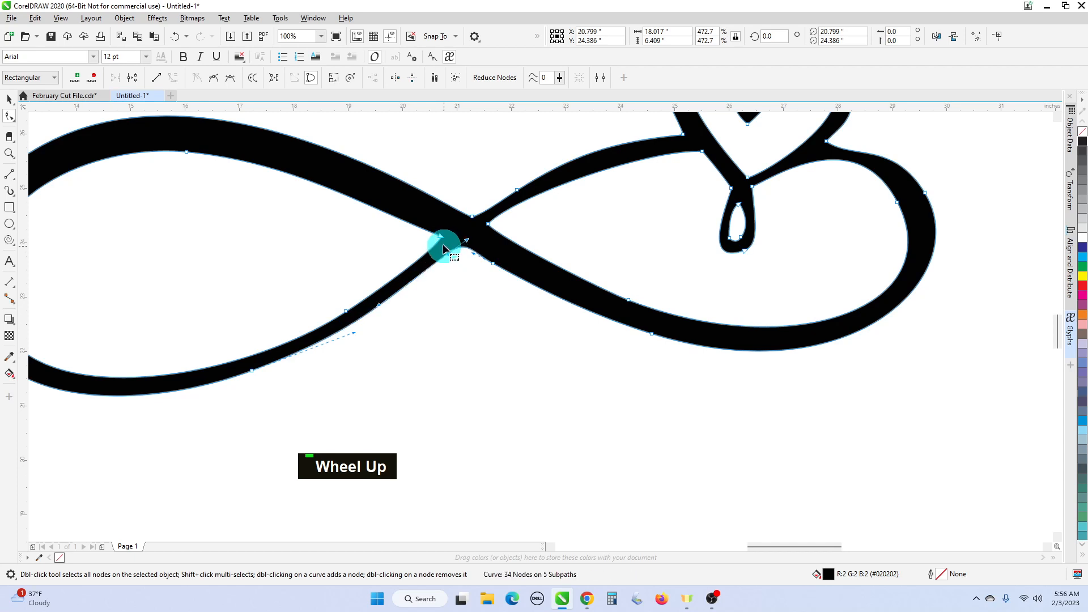
left_click(347, 313)
left_click_drag(346, 311, 344, 307)
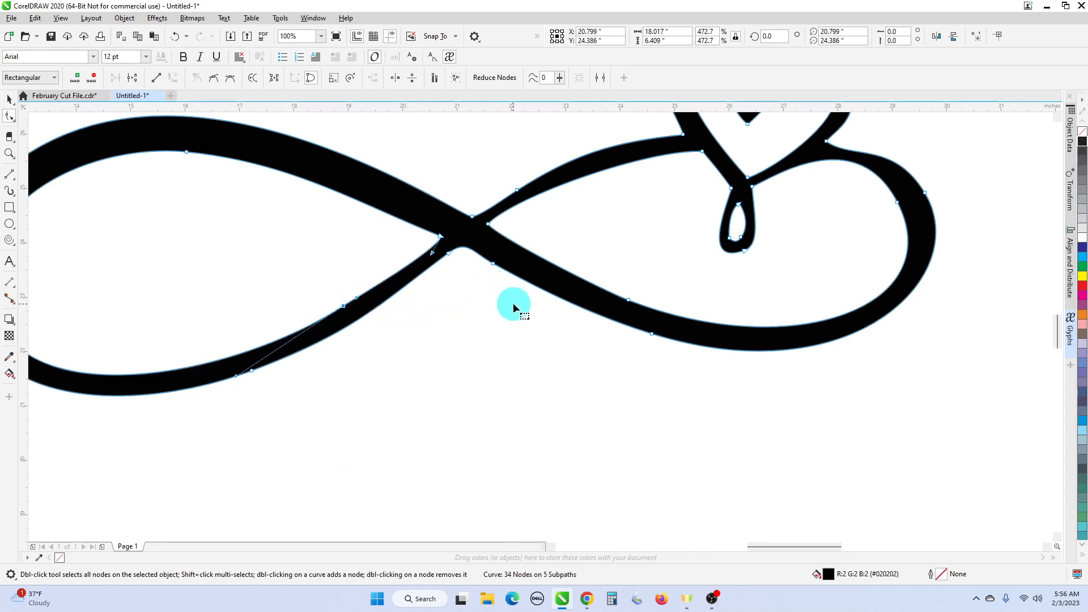
scroll(512, 303, "down", 2)
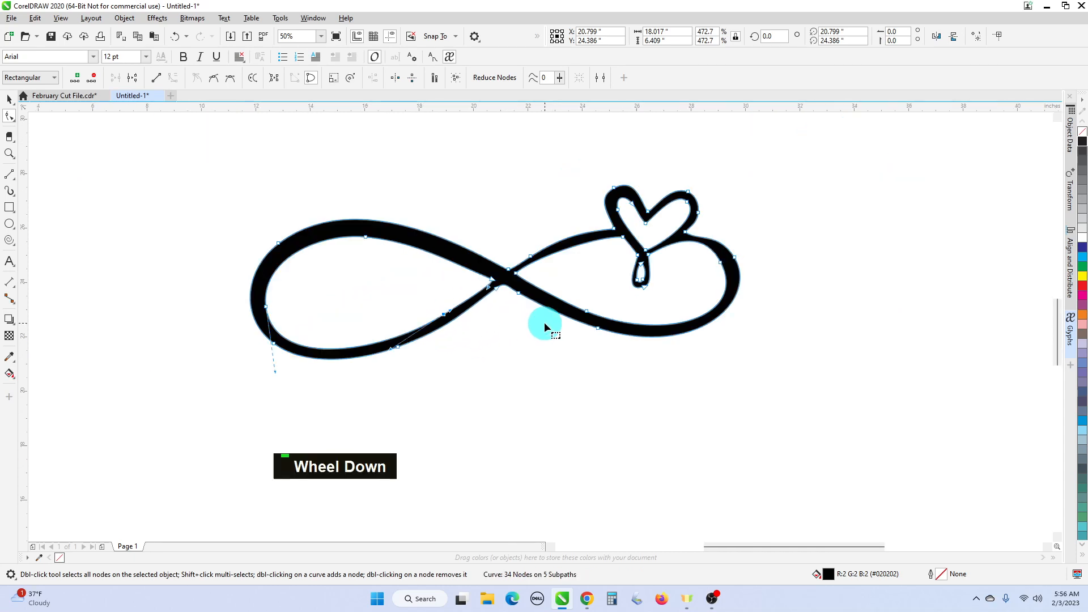
left_click(10, 101)
left_click(83, 142)
scroll(438, 292, "down", 1)
scroll(502, 308, "up", 1)
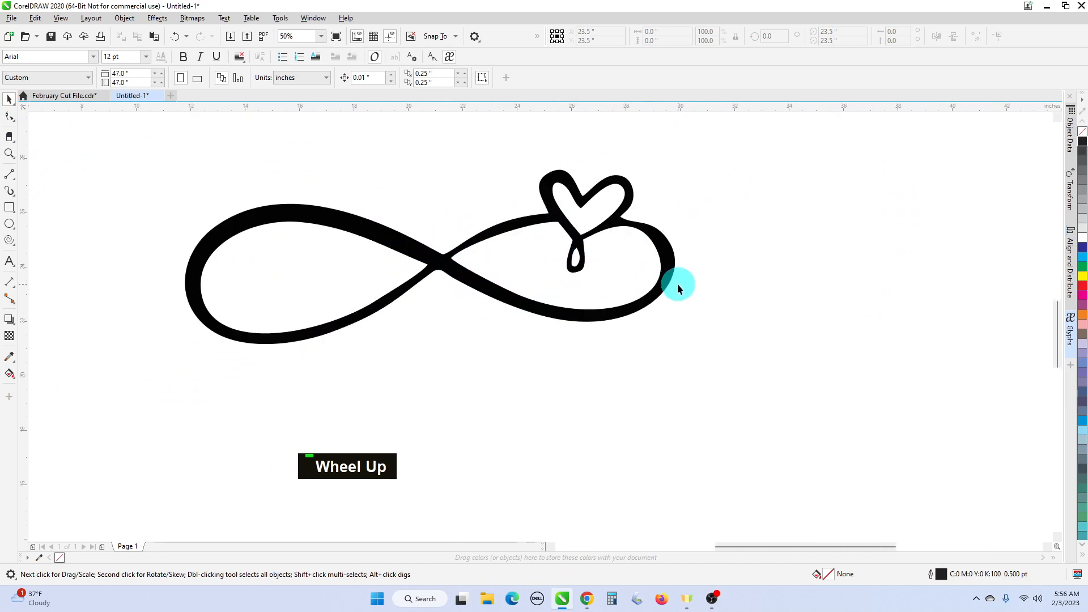
scroll(677, 285, "down", 1)
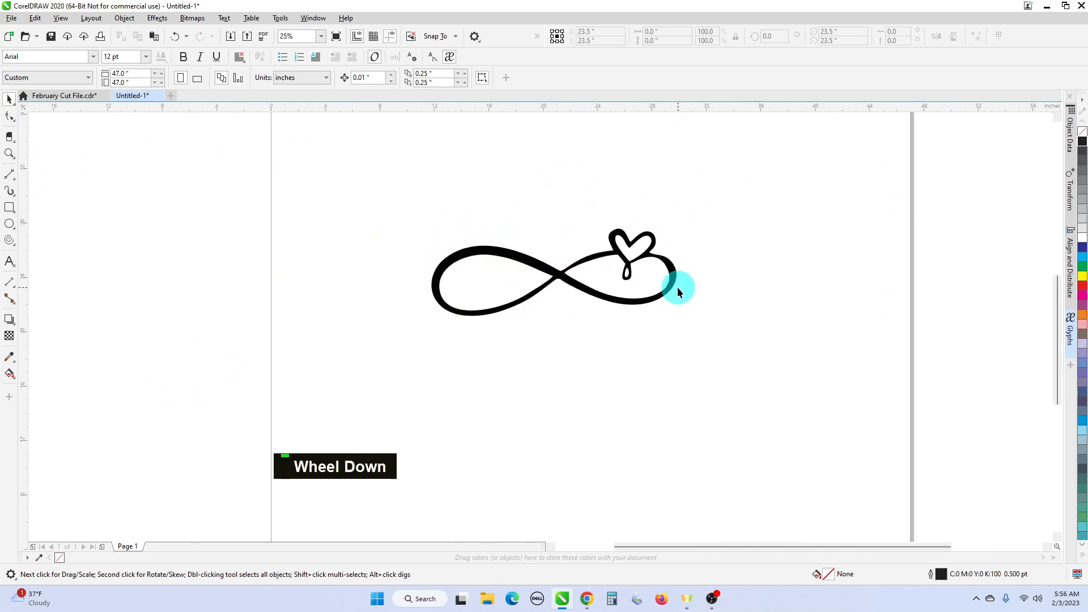
- Add the text 'Mike' above the infinity and enlarge it to about 97 pt
left_click(14, 259)
left_click(418, 206)
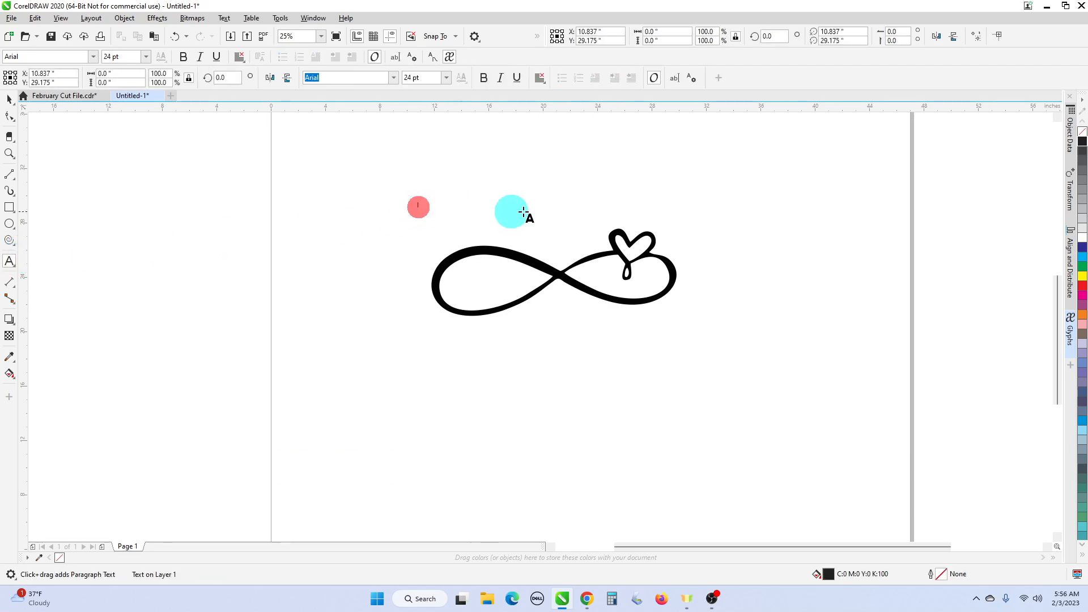
type("Mike")
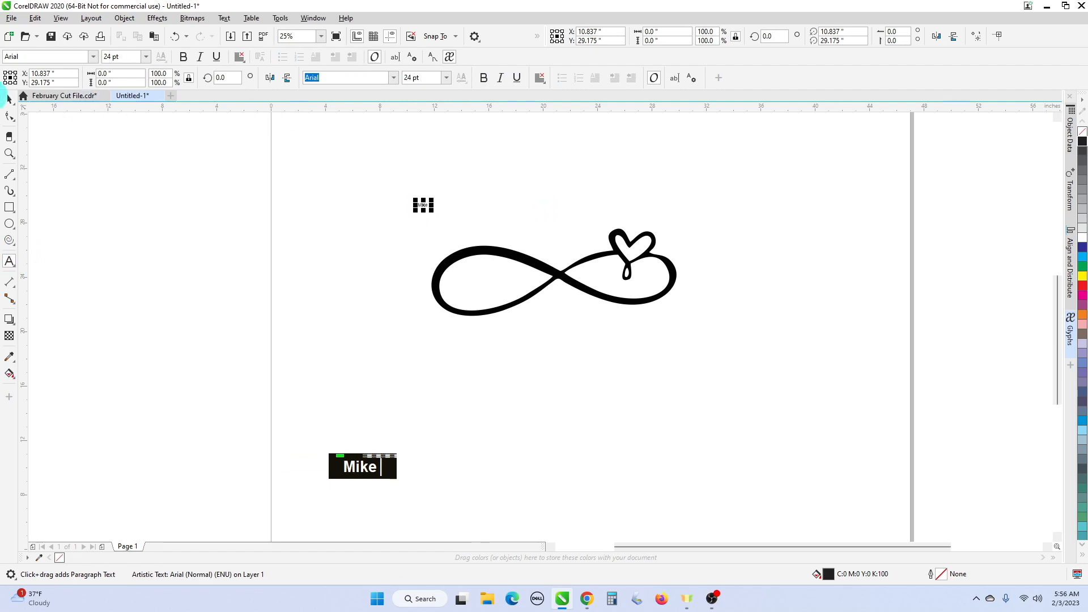
left_click(9, 99)
left_click_drag(436, 212, 459, 220)
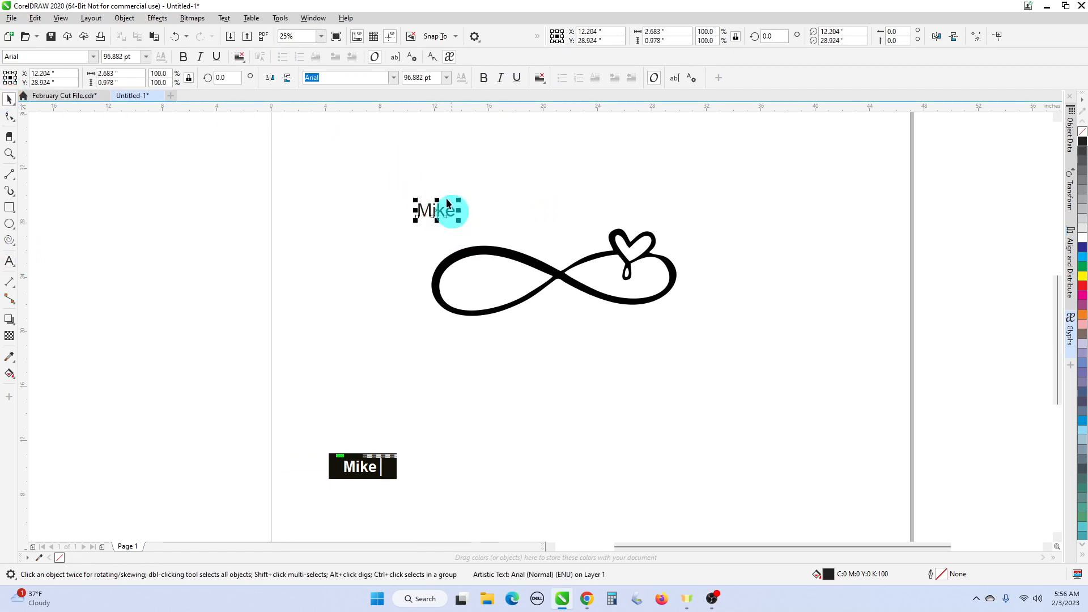
- Apply the Pacific Again font to Mike and move it above the left loop
left_click(393, 77)
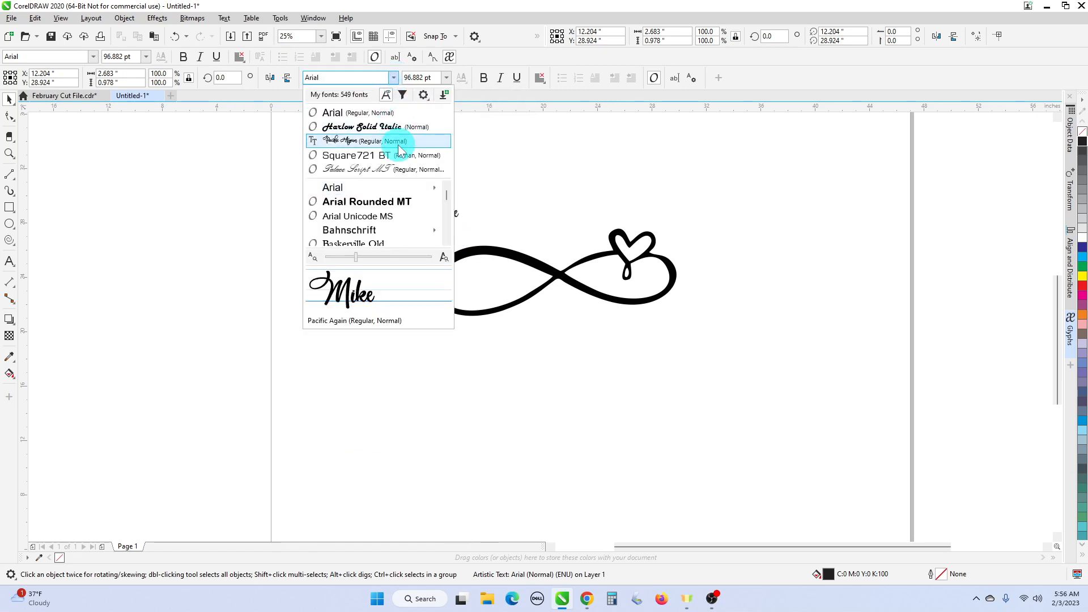
left_click(400, 148)
scroll(461, 218, "up", 3)
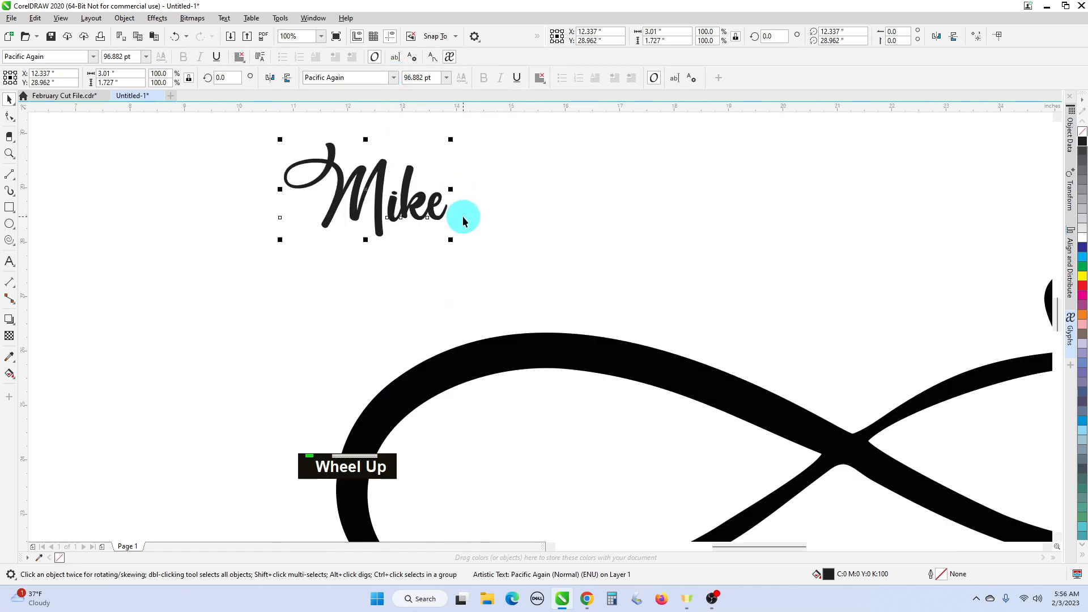
left_click_drag(429, 204, 552, 260)
scroll(517, 268, "up", 1)
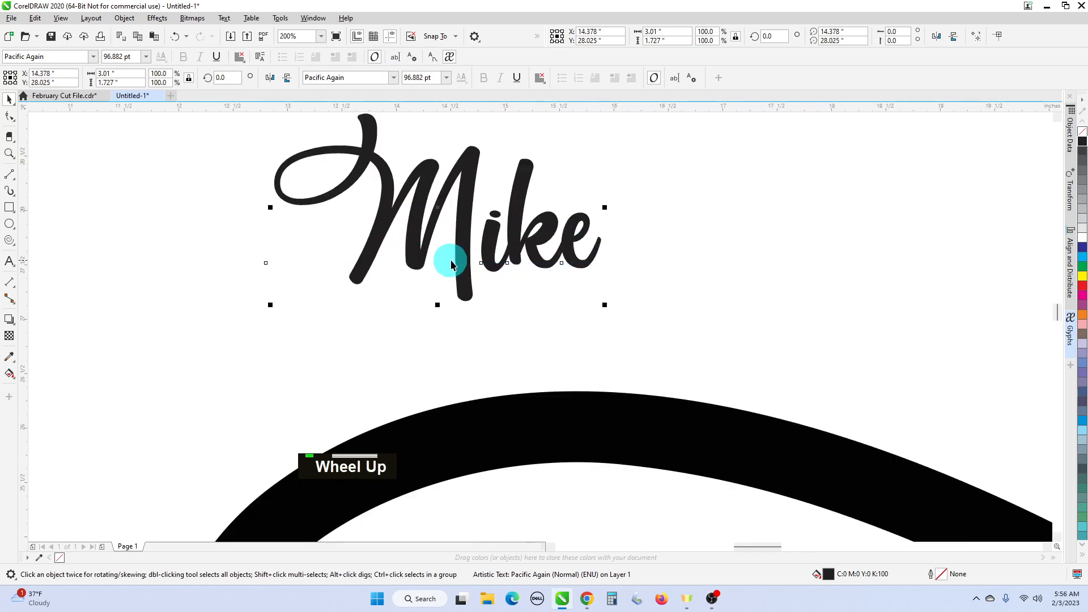
scroll(446, 252, "down", 2)
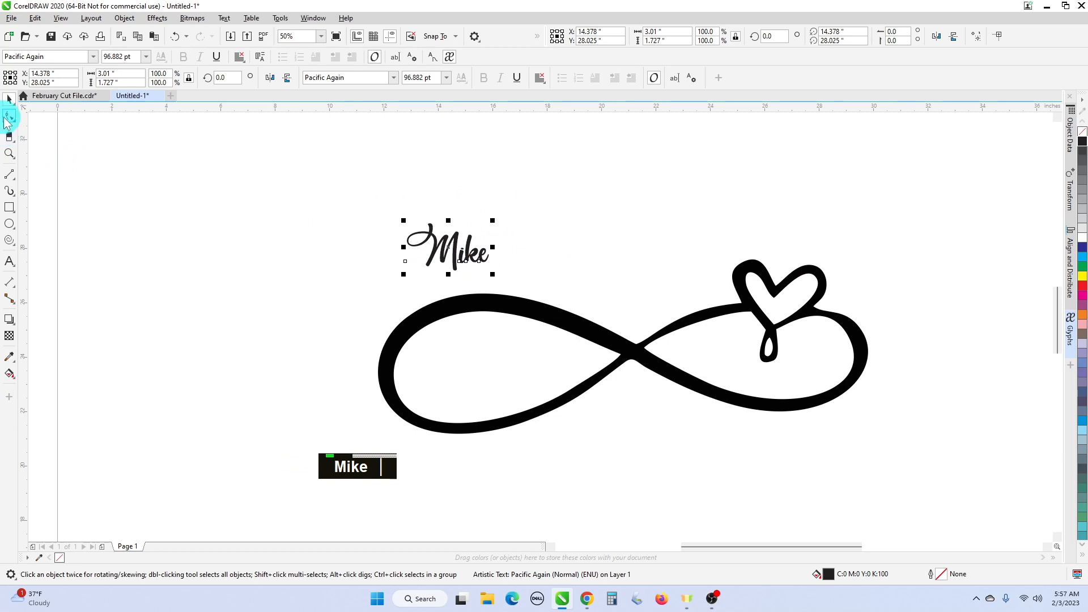
- Select Mike with the Shape tool to show its letter nodes
left_click(7, 118)
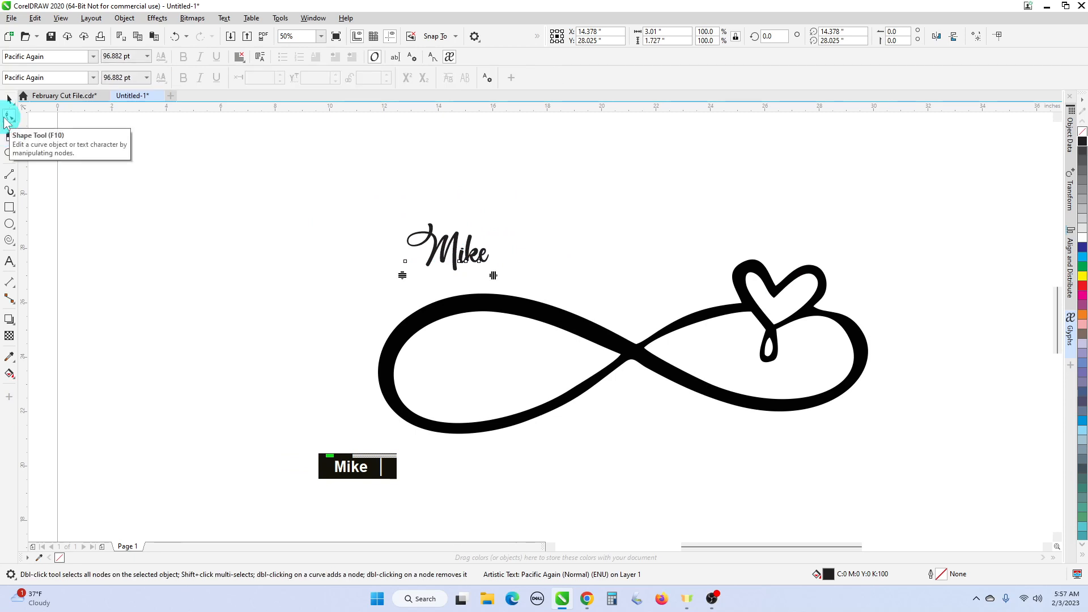
scroll(444, 290, "up", 1)
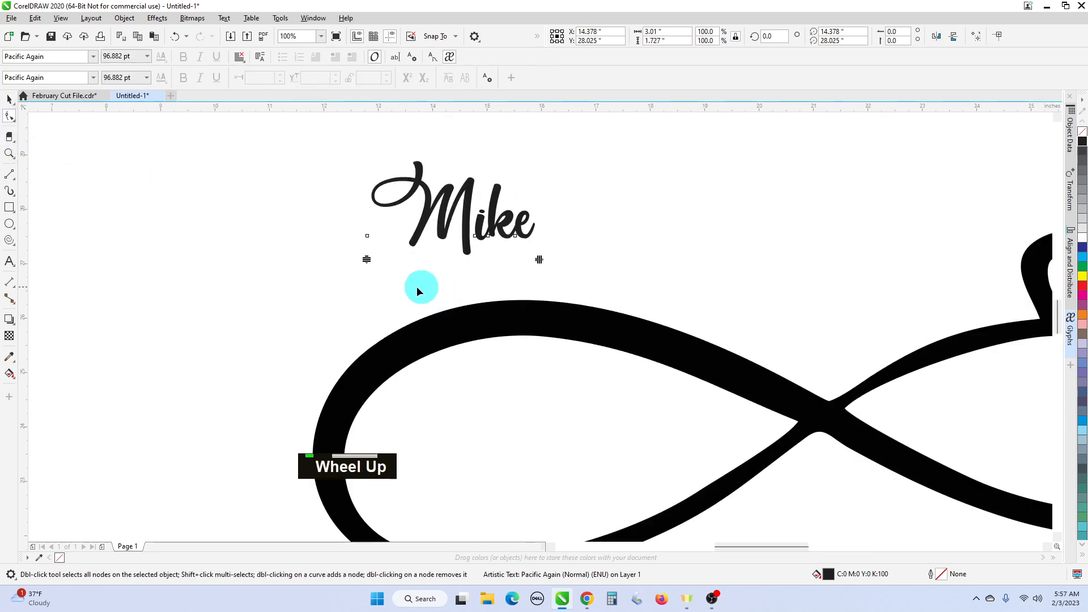
left_click(365, 259)
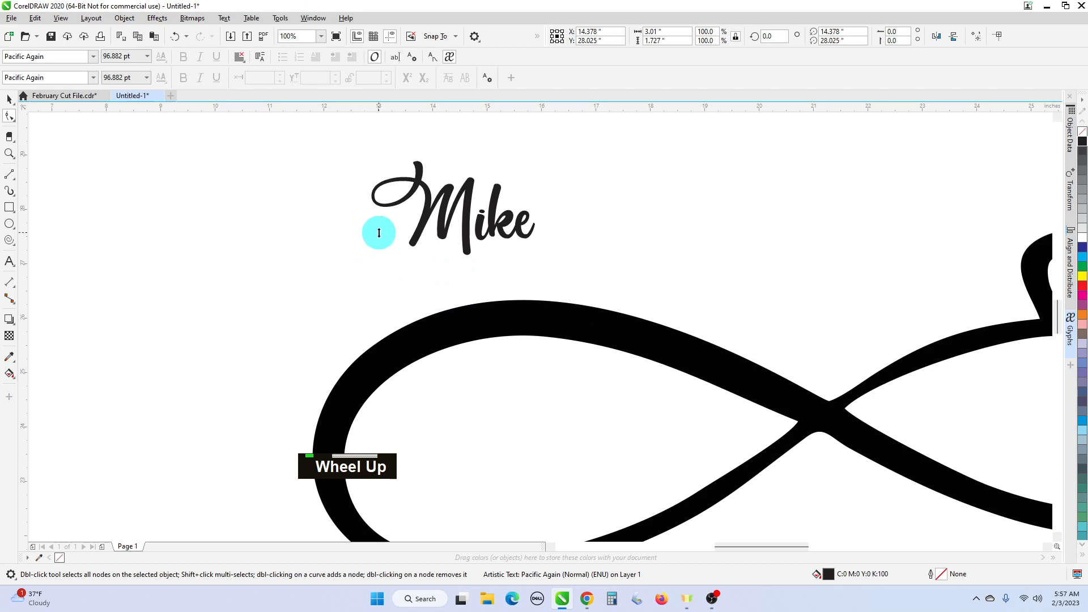
left_click(379, 232)
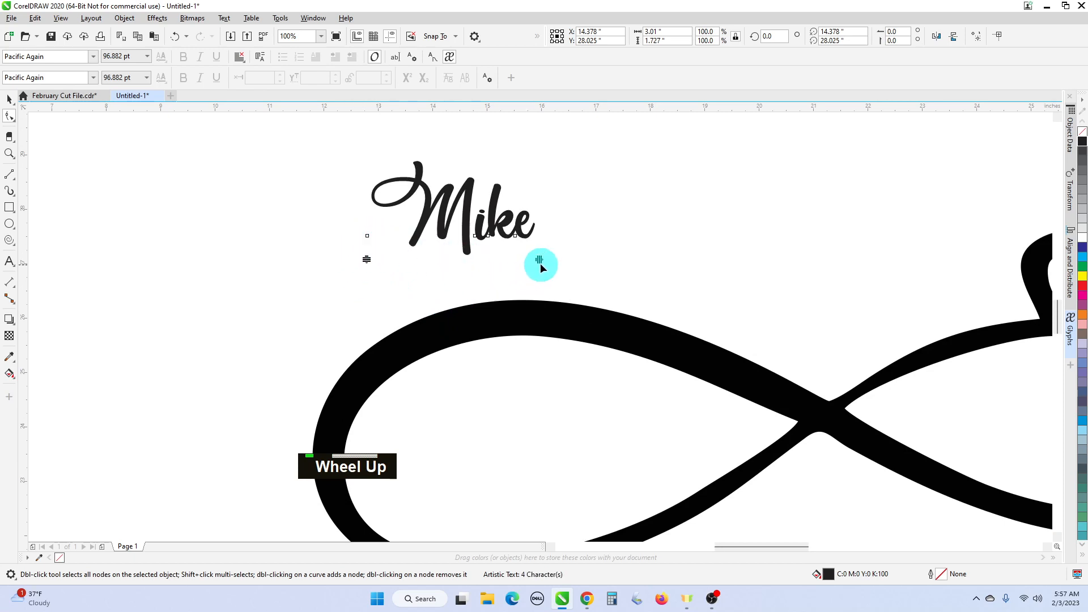
- Tighten Mike's letter spacing and nudge the M right toward the other letters
mouse_move(540, 260)
left_mouse_down()
mouse_move(675, 265)
mouse_move(501, 266)
mouse_move(538, 263)
left_mouse_up()
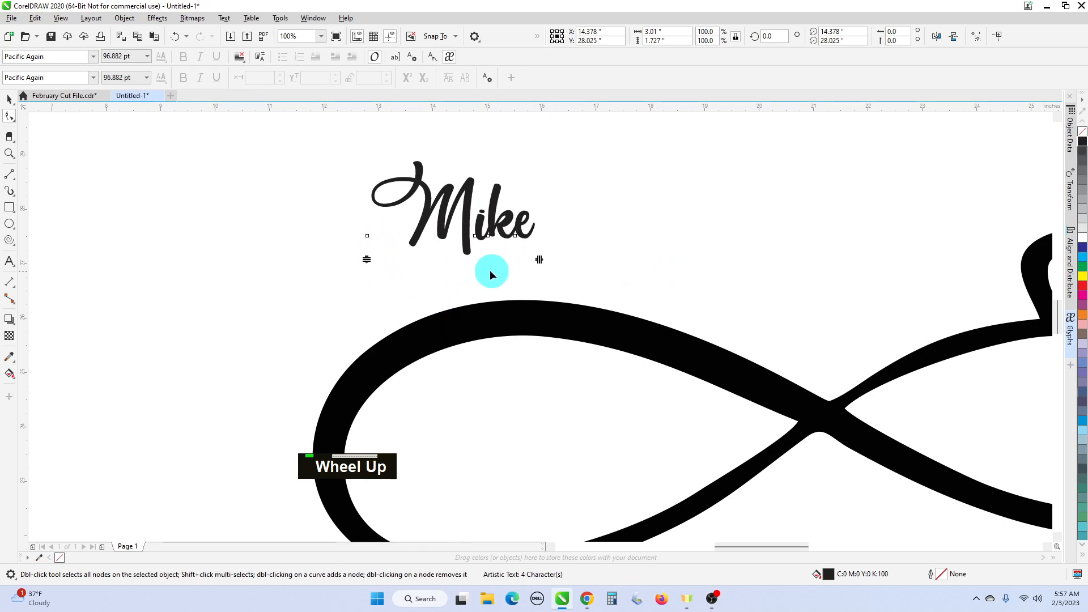
left_click(368, 236)
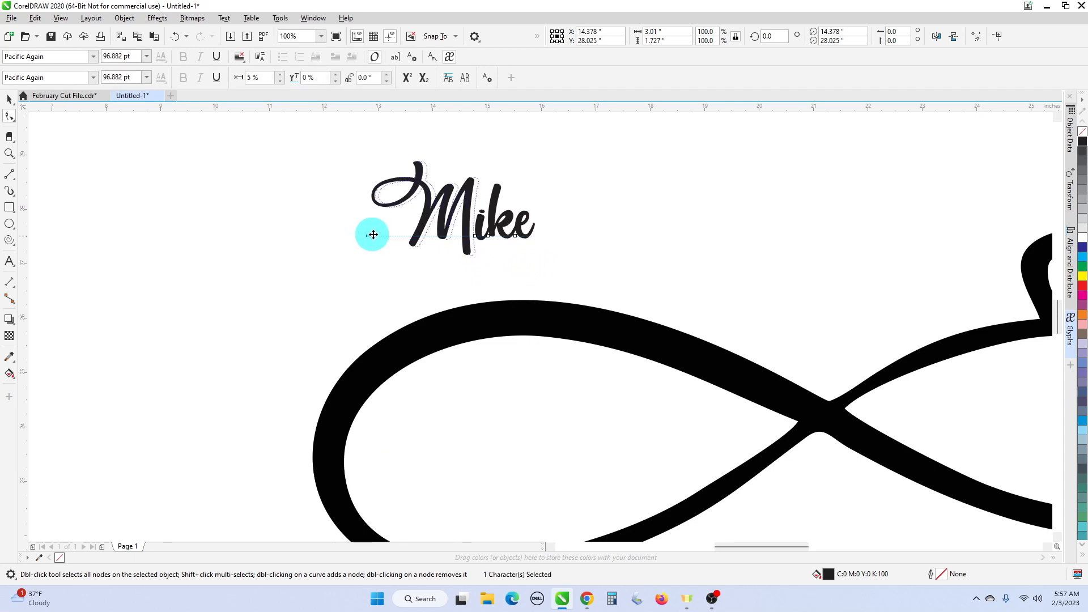
left_click_drag(372, 234, 373, 237)
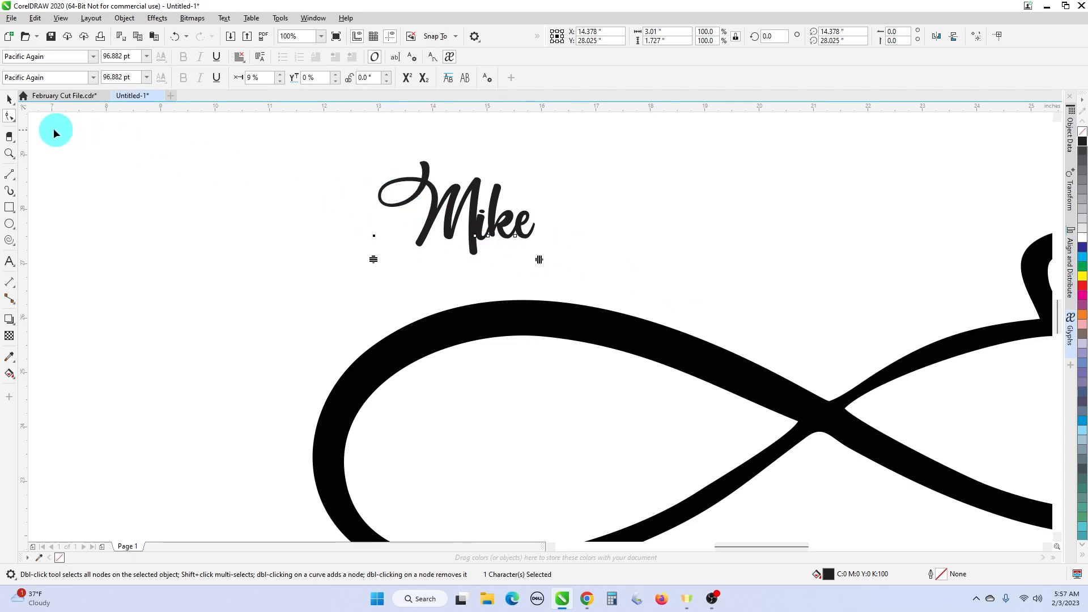
left_click(11, 102)
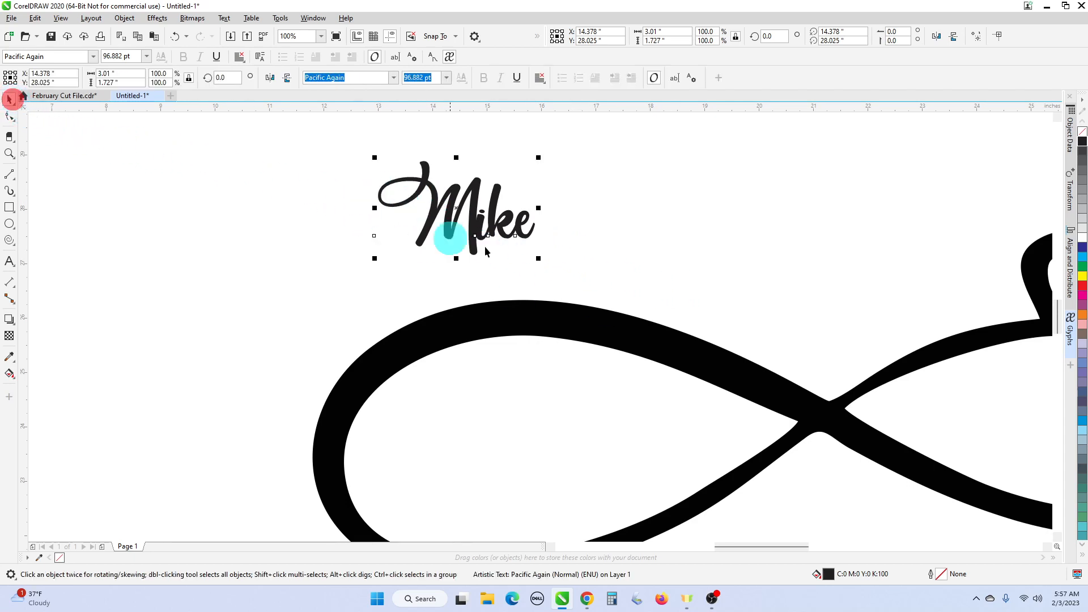
scroll(497, 213, "up", 1)
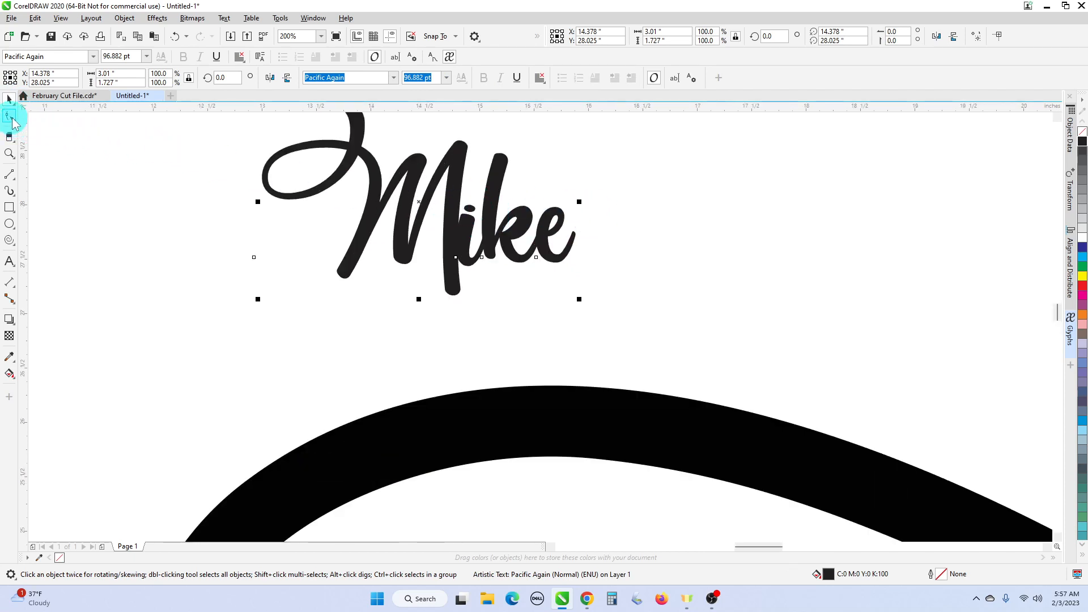
scroll(488, 236, "down", 1)
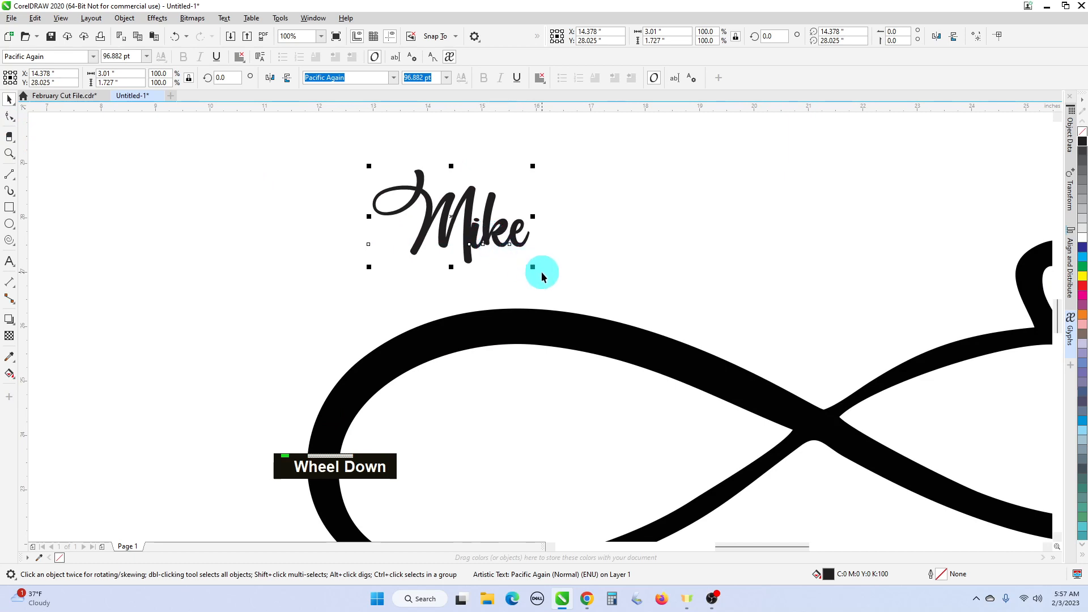
- Enlarge Mike to about 155 pt and fit it to the upper curve of the left loop
left_click_drag(537, 270, 589, 297)
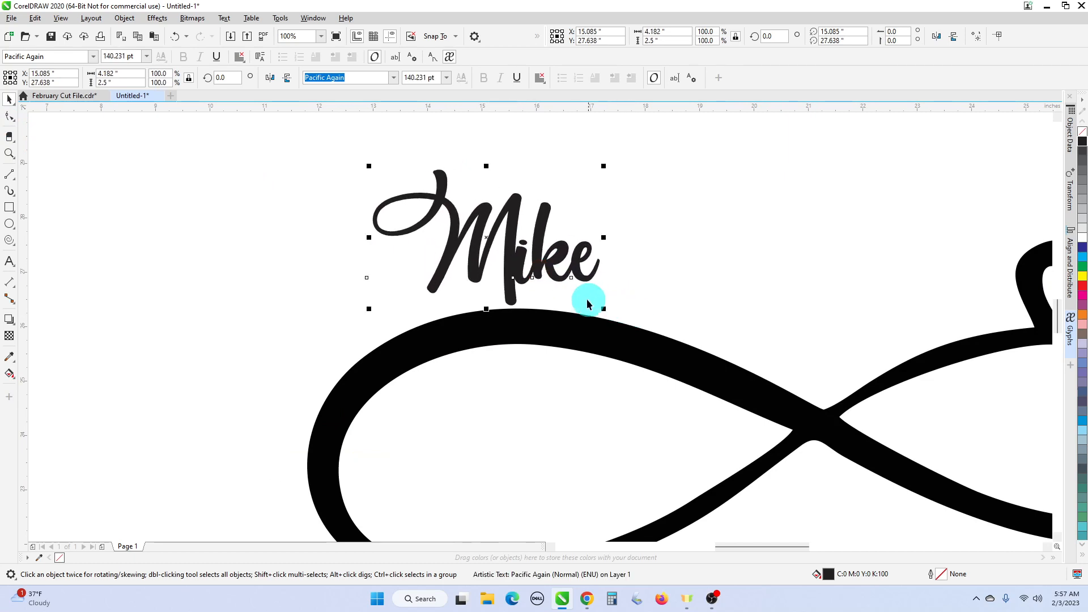
middle_click(589, 296)
scroll(591, 285, "down", 2)
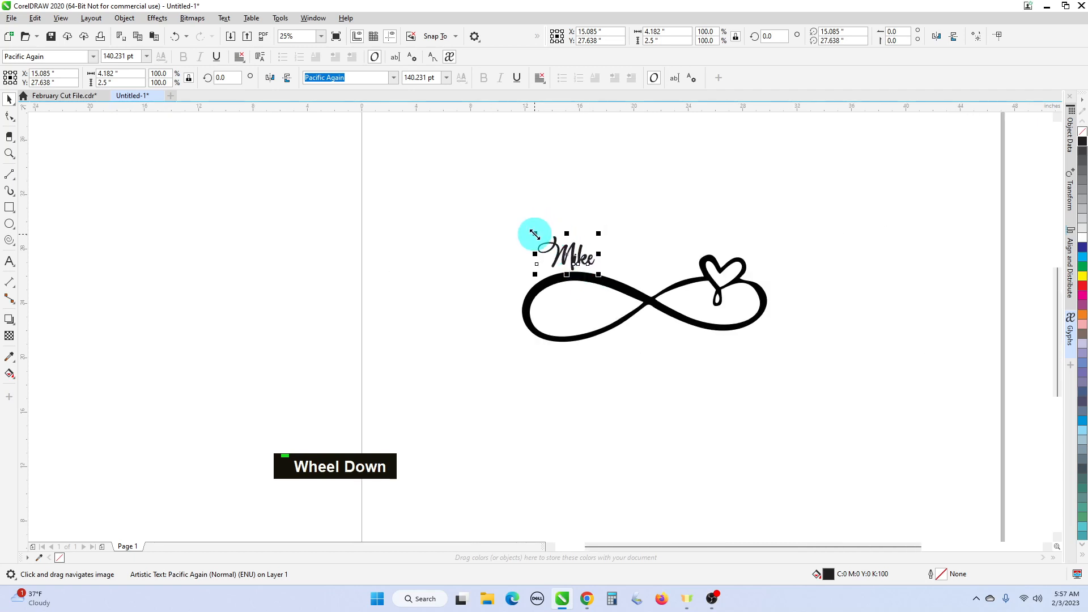
left_click_drag(534, 234, 528, 224)
left_click_drag(577, 256, 583, 249)
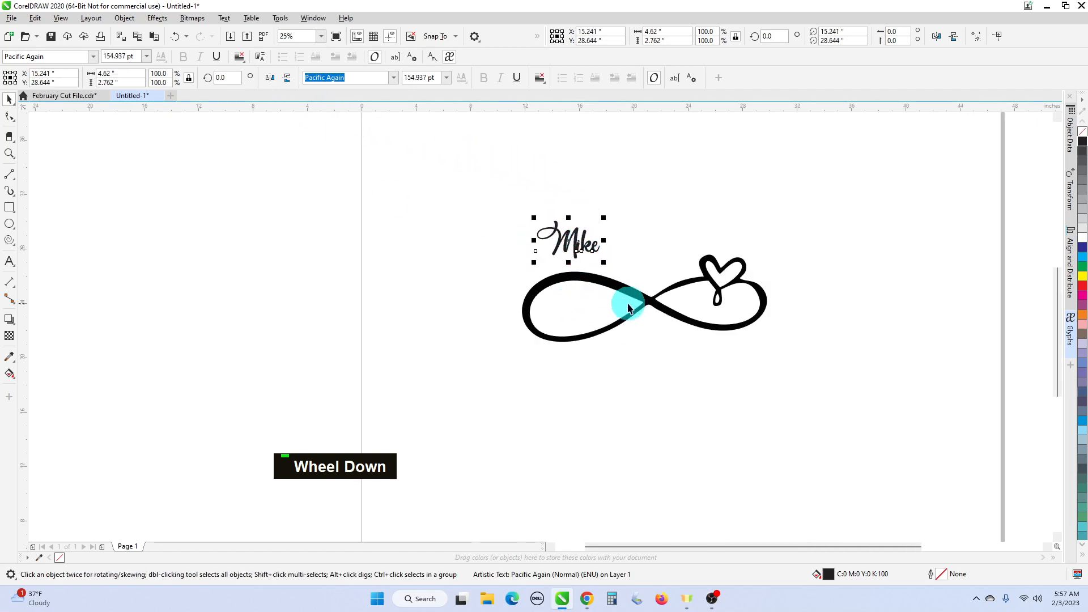
left_click(224, 18)
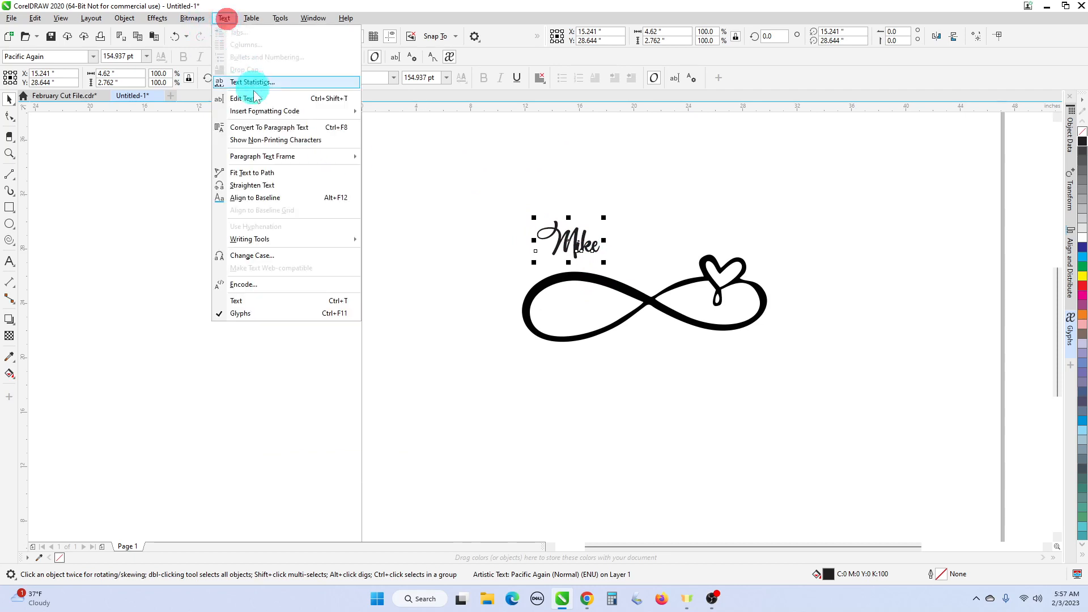
left_click(279, 174)
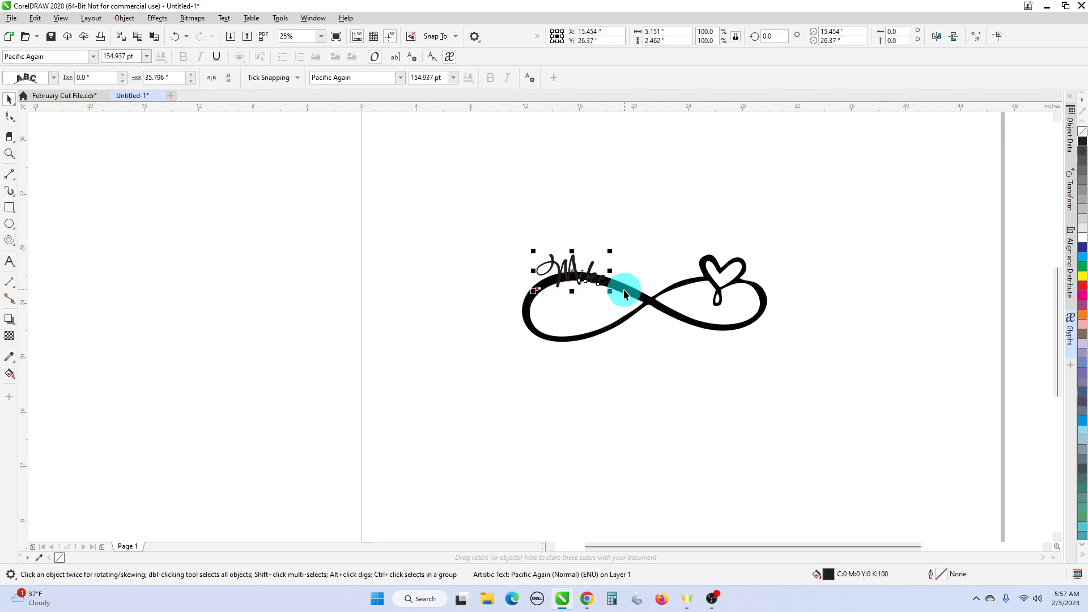
- Colour Mike red and adjust its letter spacing with the Shape tool
scroll(624, 292, "up", 1)
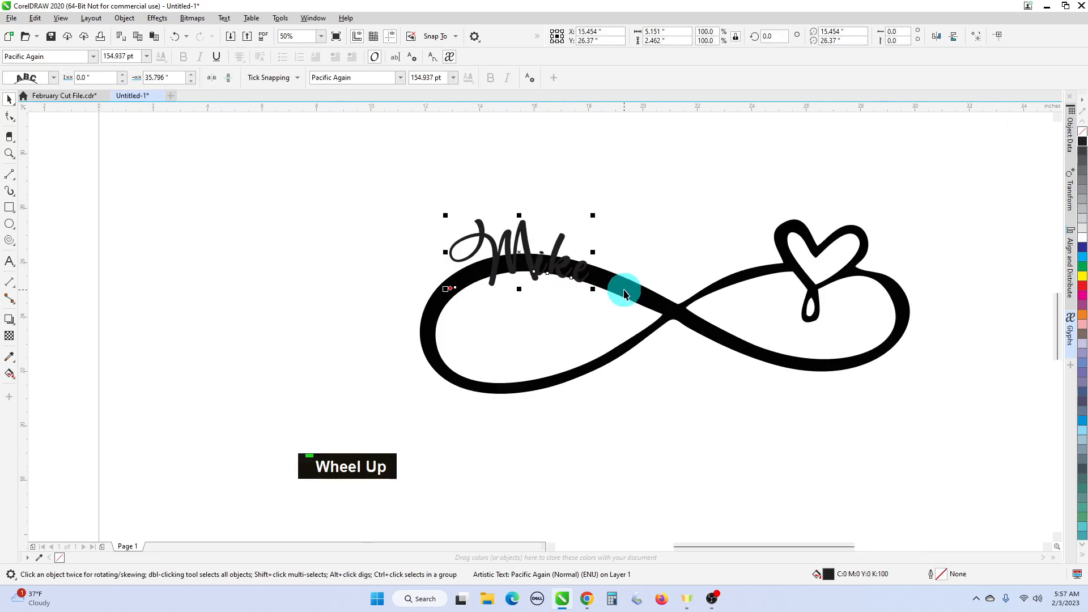
left_click(1081, 289)
scroll(604, 238, "up", 2)
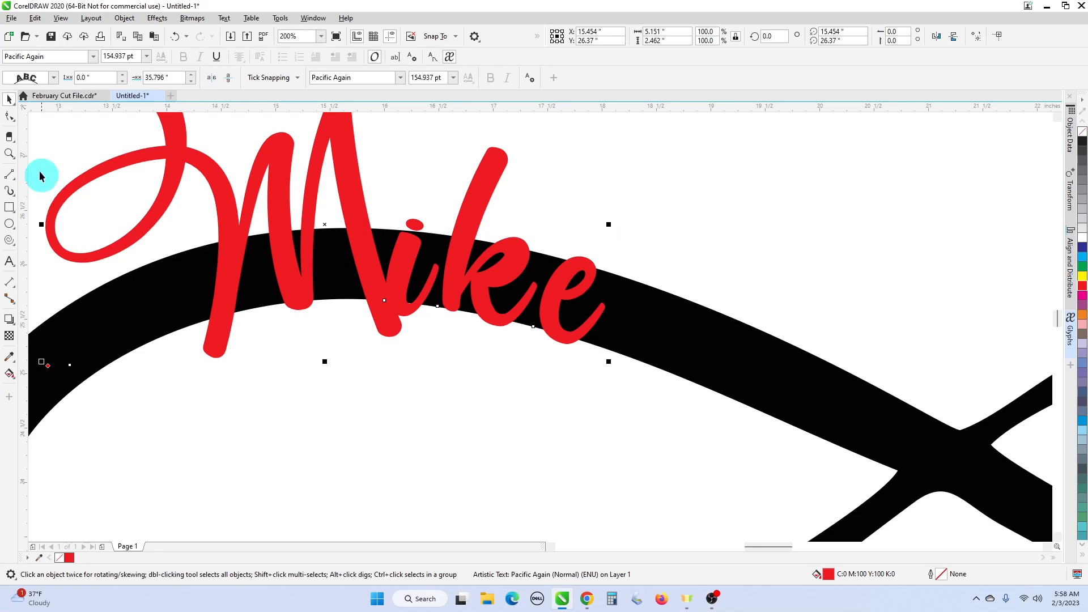
left_click(10, 116)
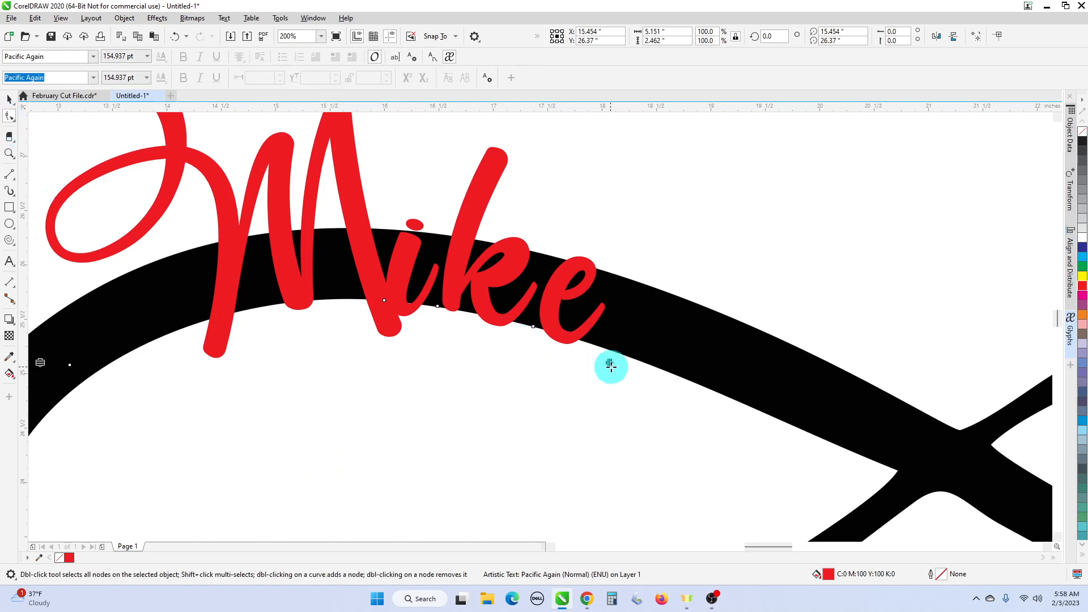
left_click_drag(610, 364, 599, 365)
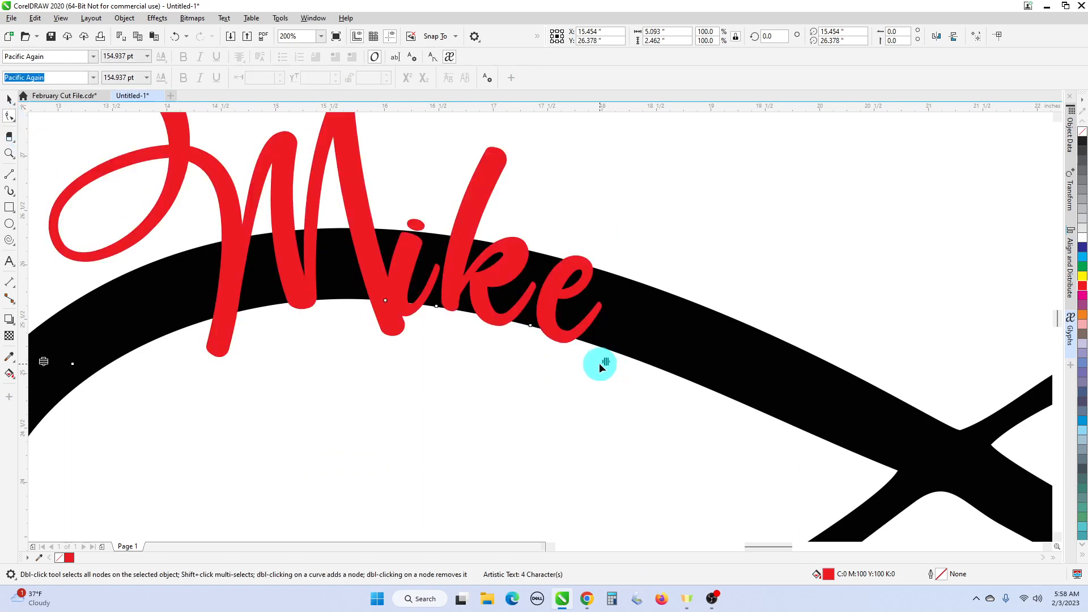
- Slide the k left so the letters 'kee' sit tighter against the i
left_click(436, 306)
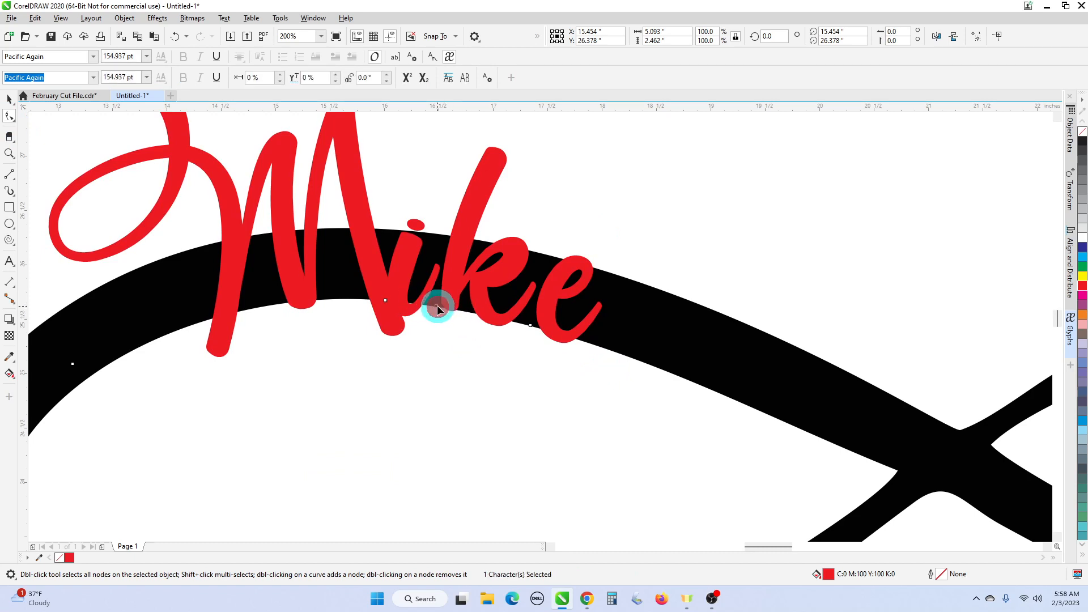
left_click_drag(435, 307, 426, 304)
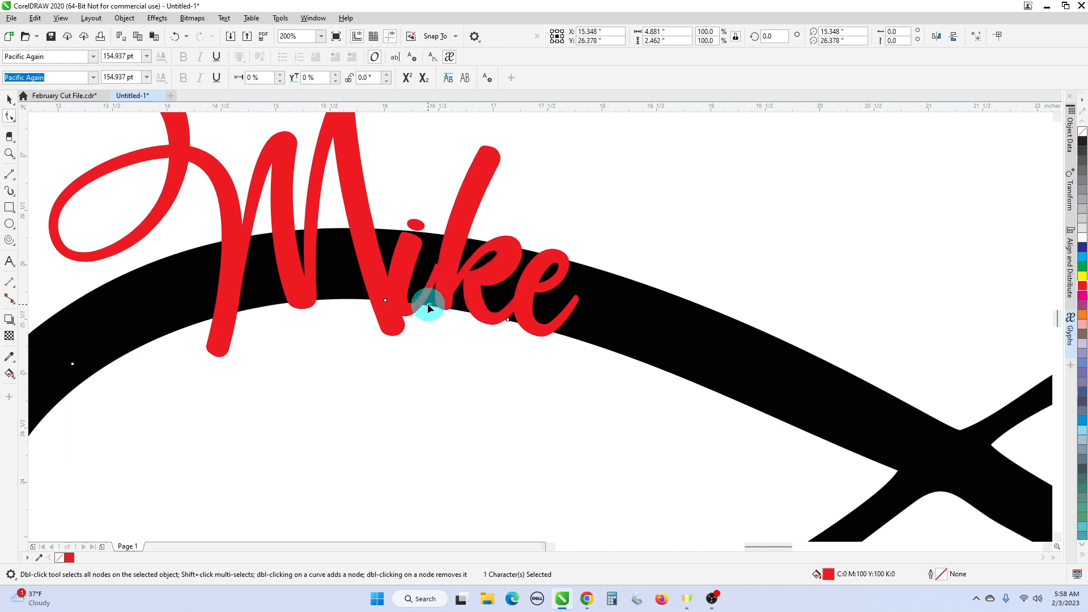
left_click_drag(427, 305, 427, 303)
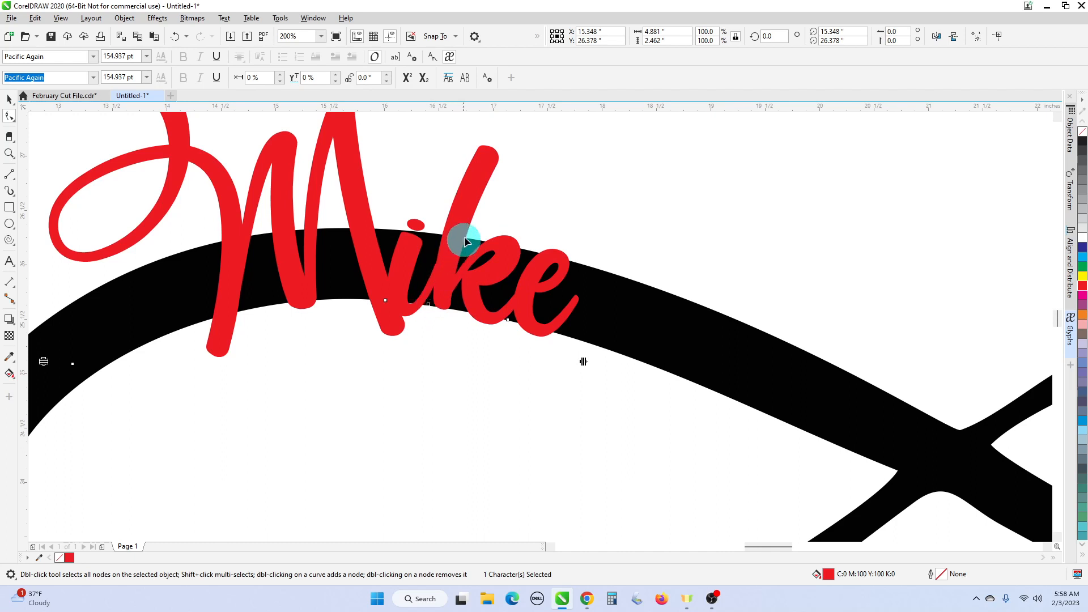
scroll(447, 270, "up", 1)
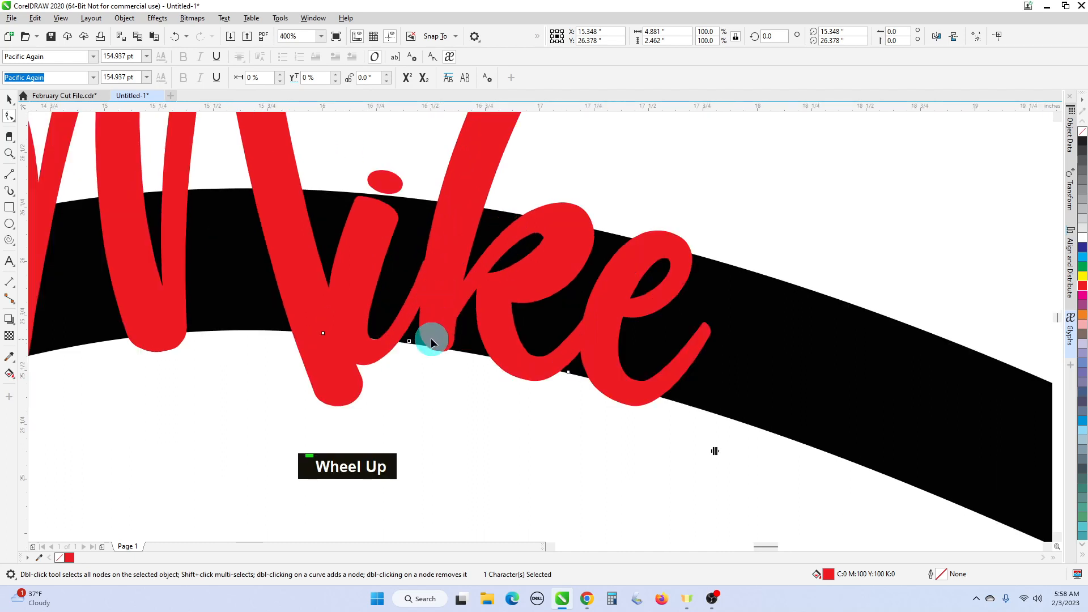
scroll(431, 338, "up", 1)
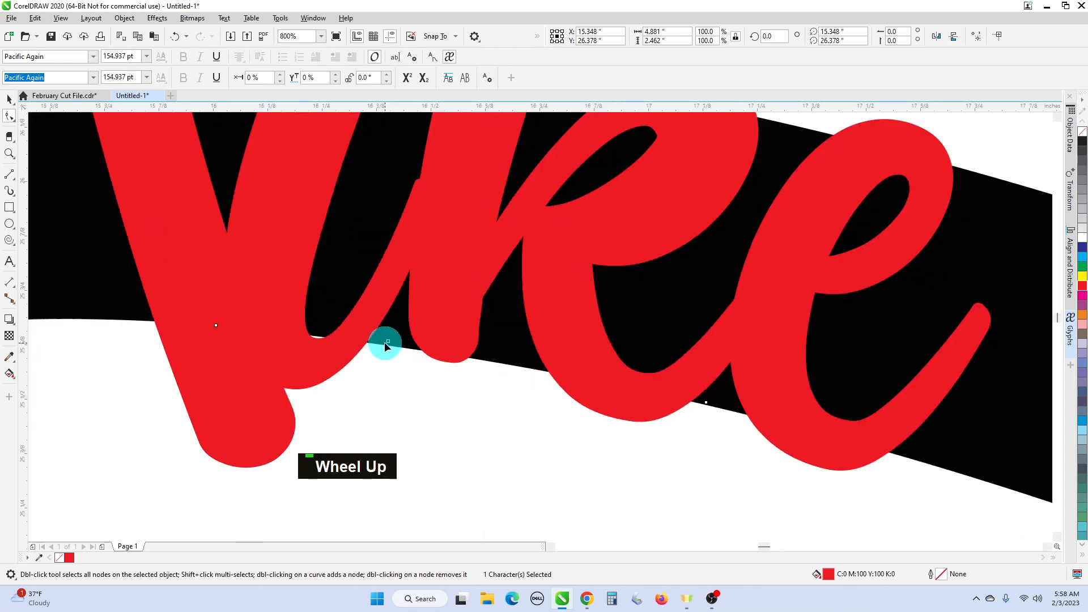
left_click_drag(386, 341, 381, 340)
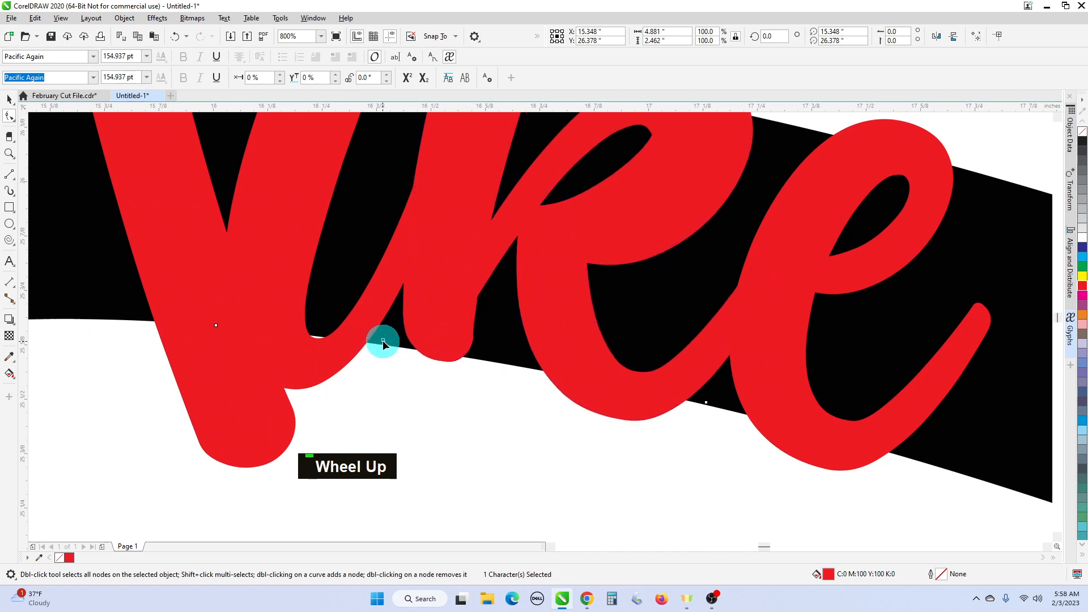
scroll(496, 326, "down", 1)
scroll(641, 379, "down", 1)
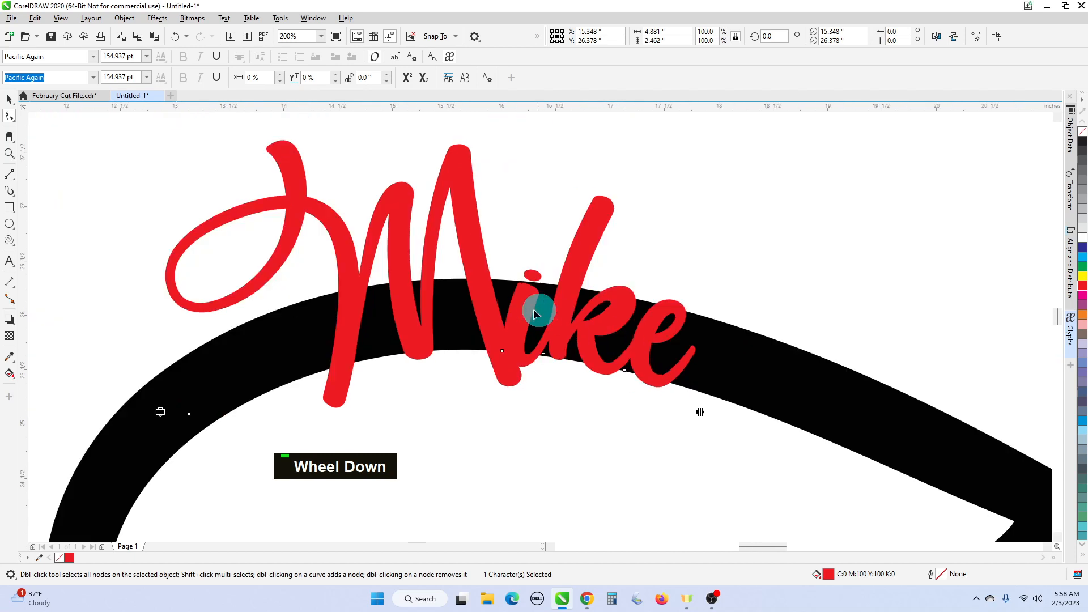
scroll(442, 281, "down", 2)
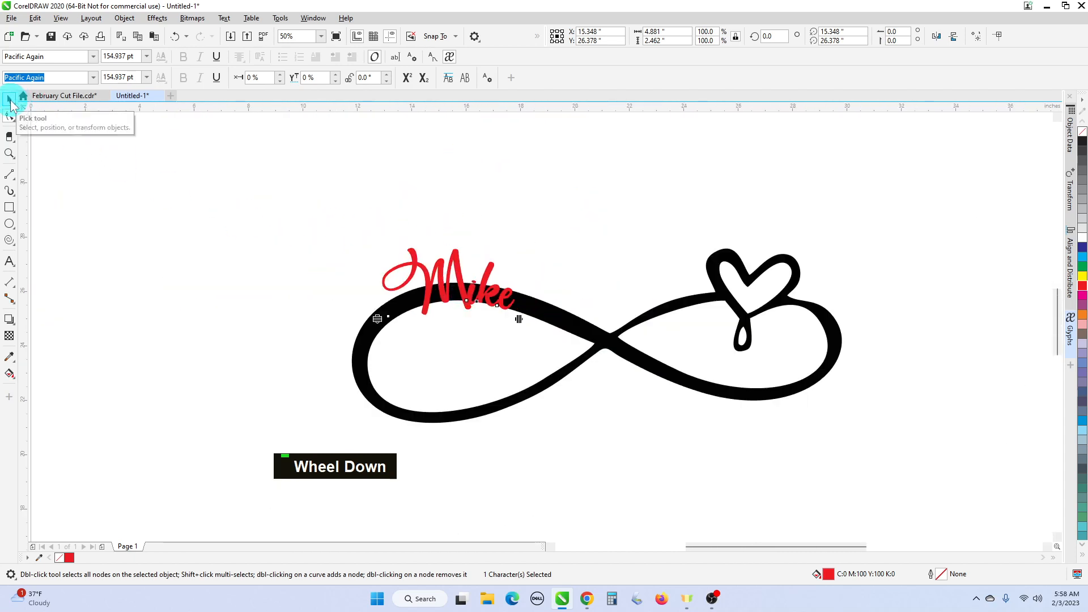
- Convert Mike to curves and break it apart into 8 separate letter pieces
left_click(10, 100)
scroll(445, 274, "up", 2)
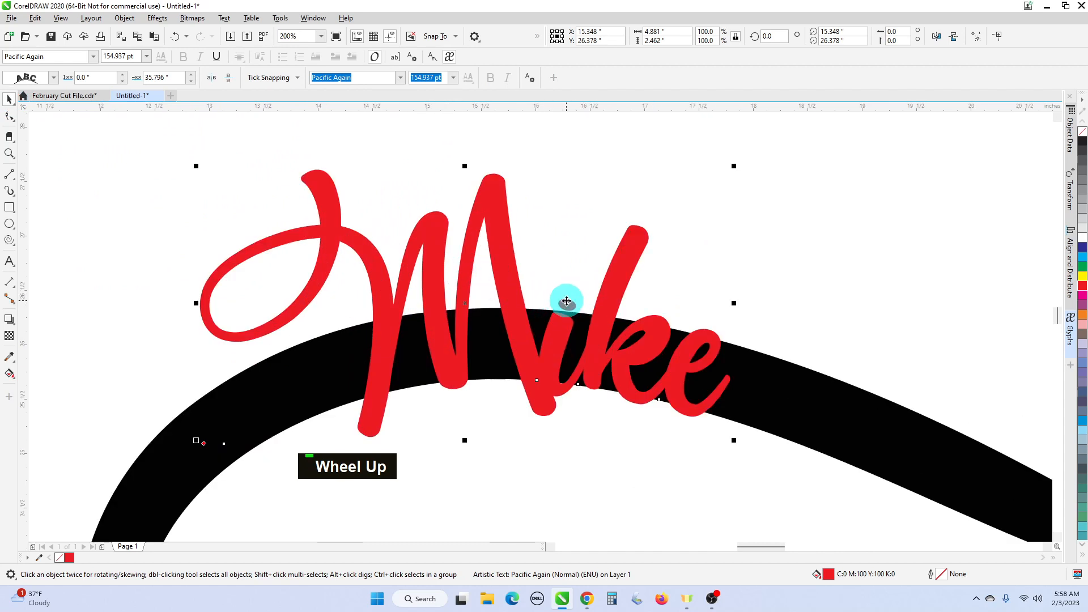
scroll(567, 301, "down", 1)
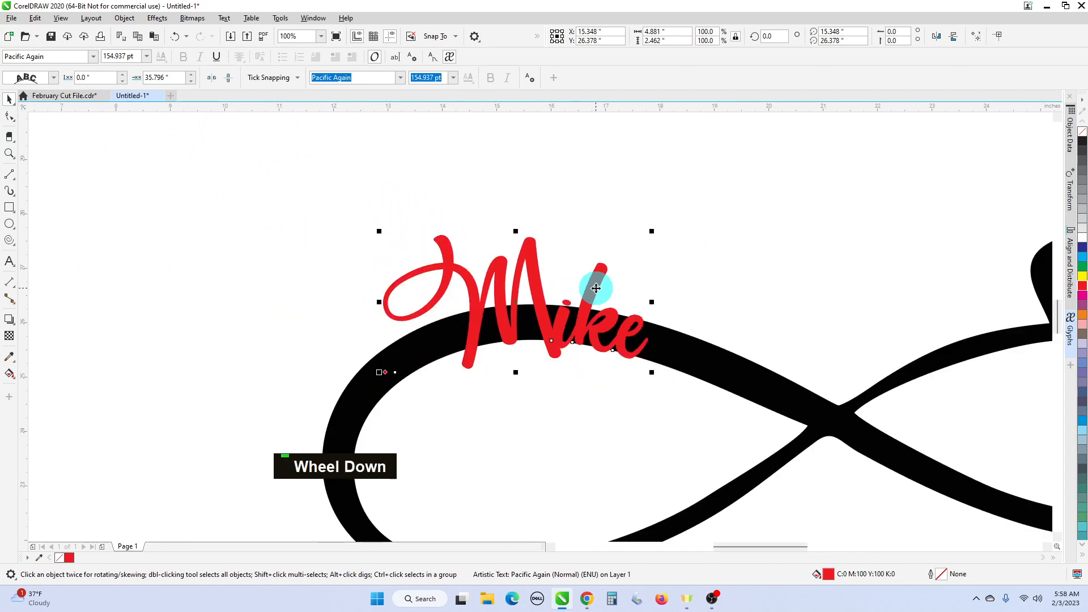
right_click(595, 288)
left_click(640, 307)
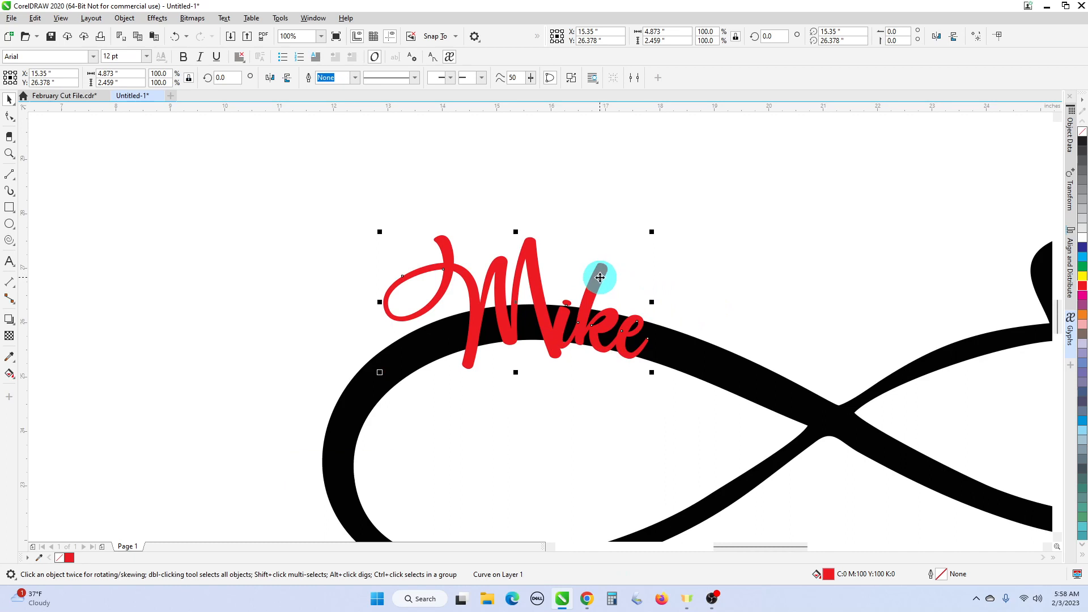
right_click(600, 277)
left_click(622, 284)
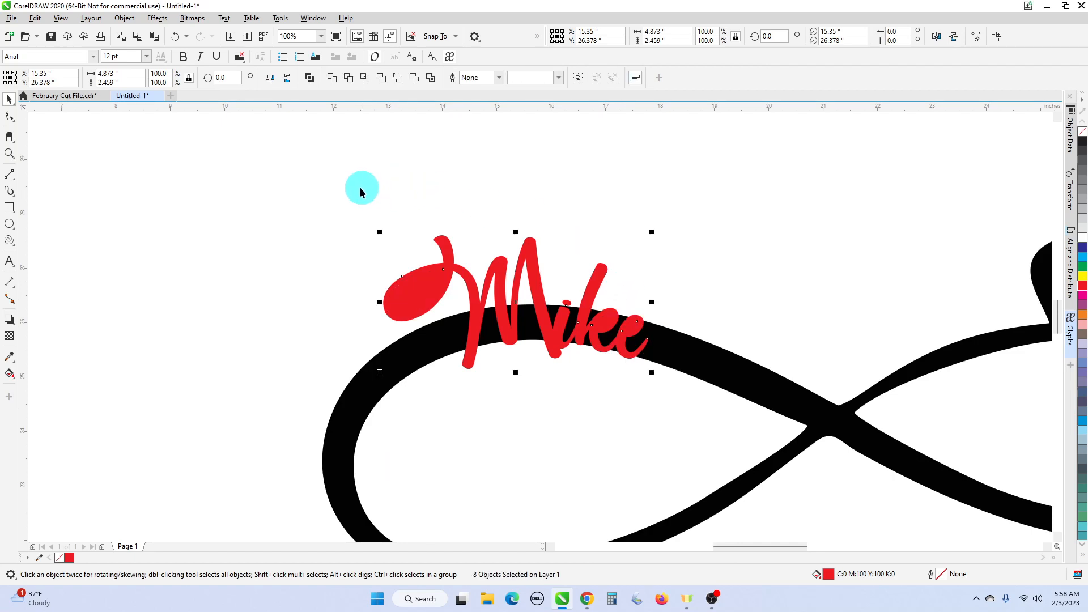
- Give the infinity curve no fill and a thin black outline
left_click(779, 376)
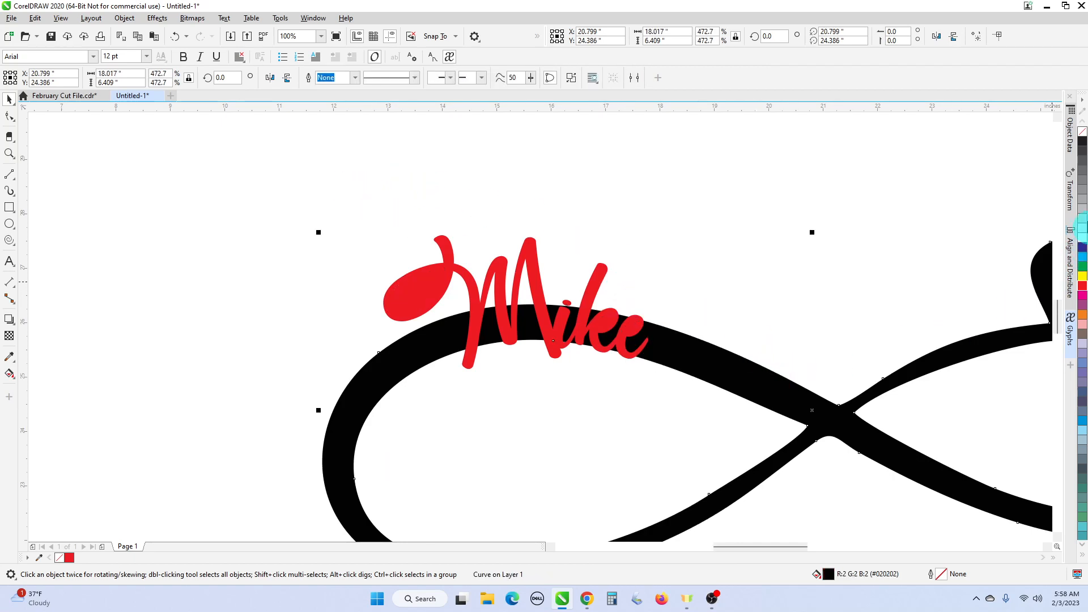
left_click(1083, 133)
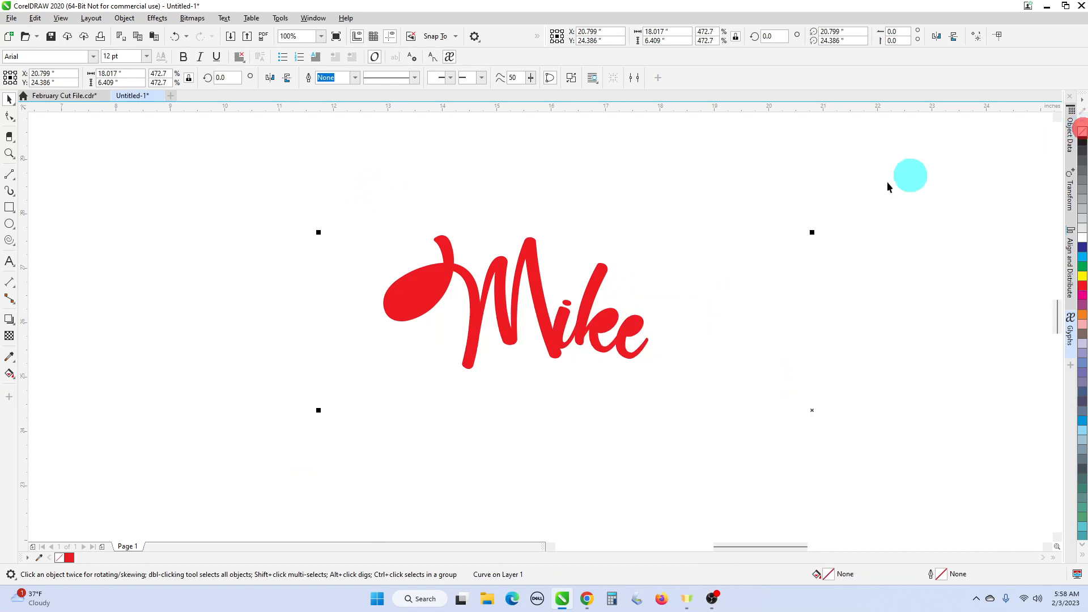
right_click(1083, 143)
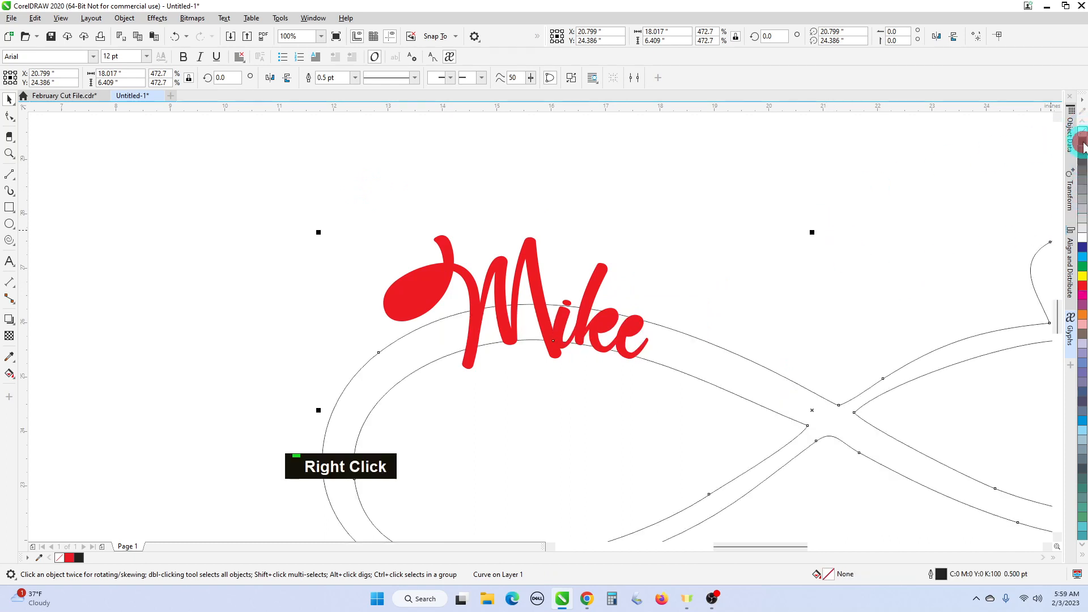
- Give all Mike letter pieces no fill and a thin red outline
left_click_drag(350, 216, 733, 359)
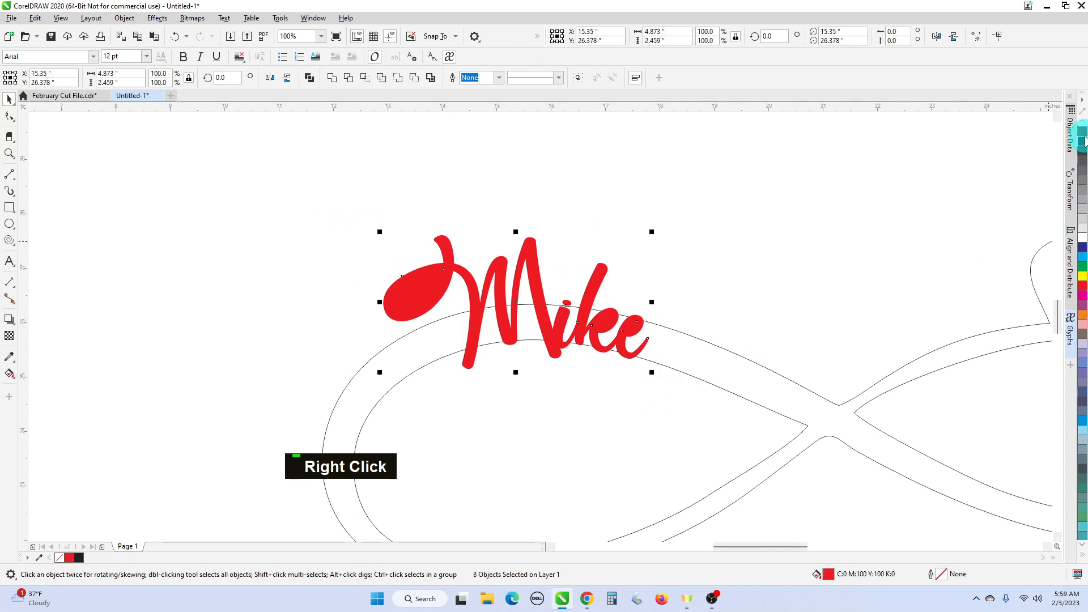
left_click(1083, 136)
right_click(1082, 141)
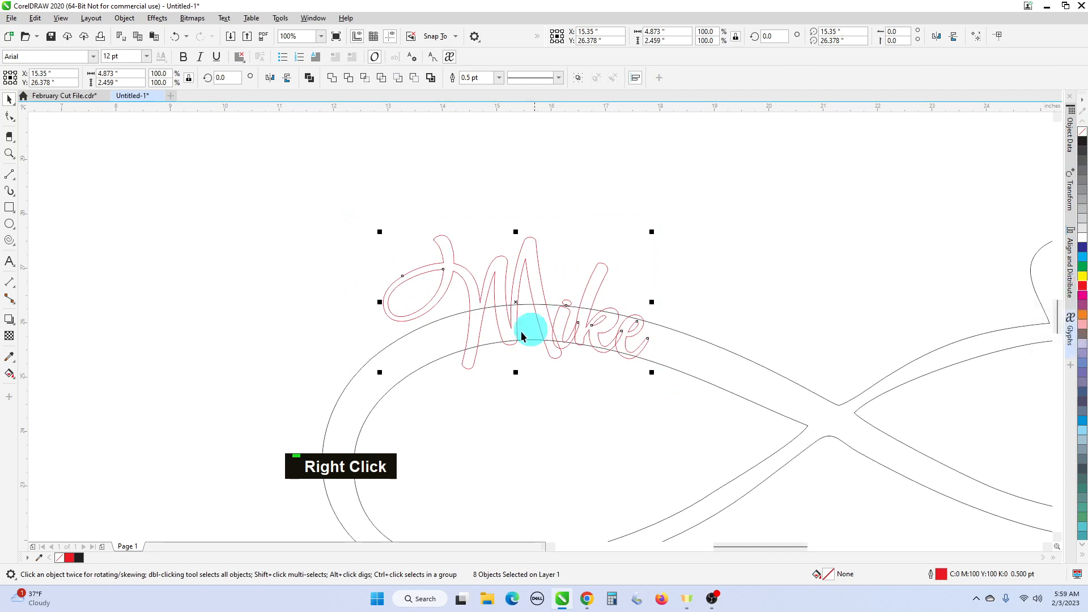
scroll(496, 337, "up", 2)
scroll(423, 256, "down", 2)
left_click(331, 209)
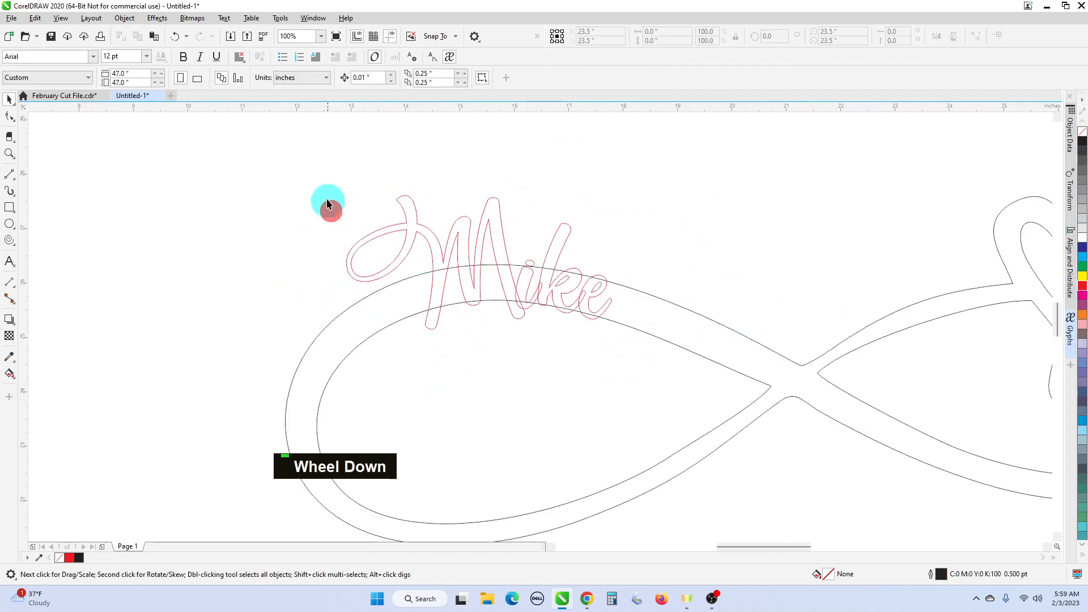
- Weld the loop at the start of the M to the M outline into one curve
left_click_drag(321, 178, 355, 208)
left_click_drag(425, 290, 425, 291)
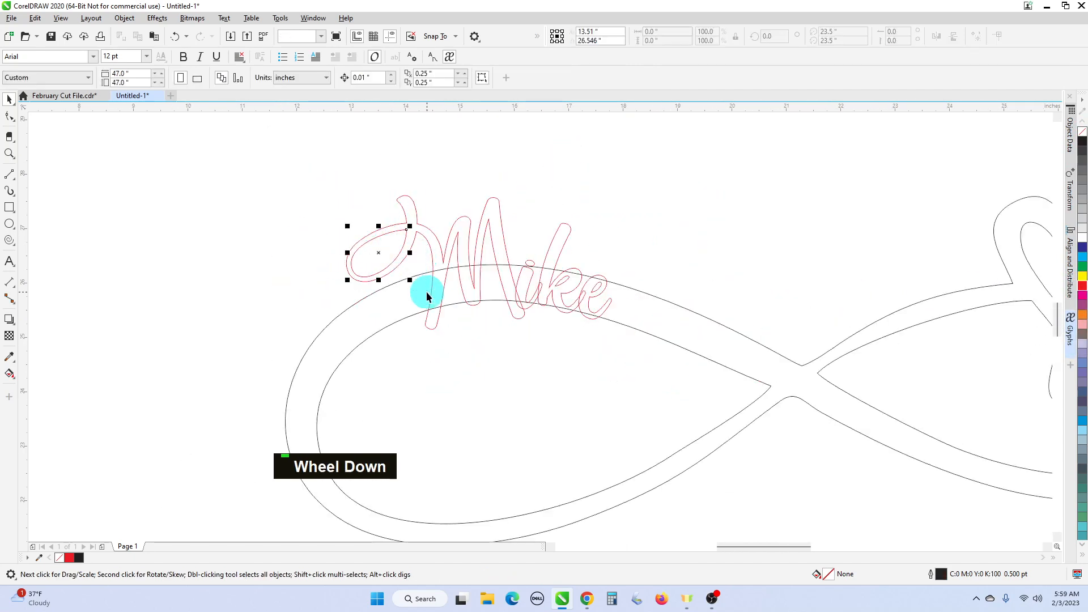
key("shift")
left_click(444, 254, "shift")
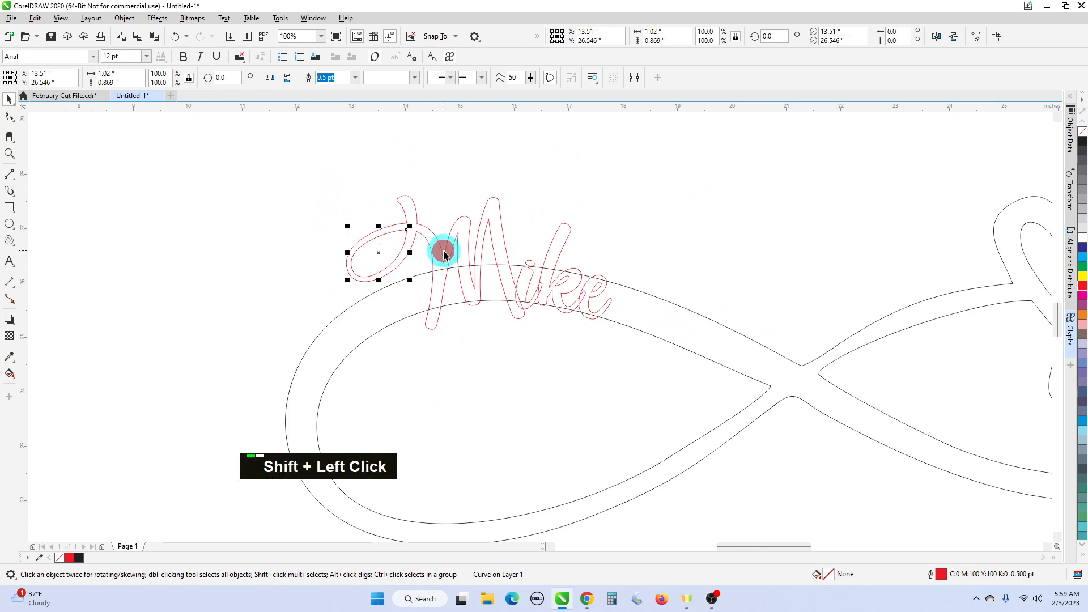
left_click(444, 253, "shift")
right_click(446, 255)
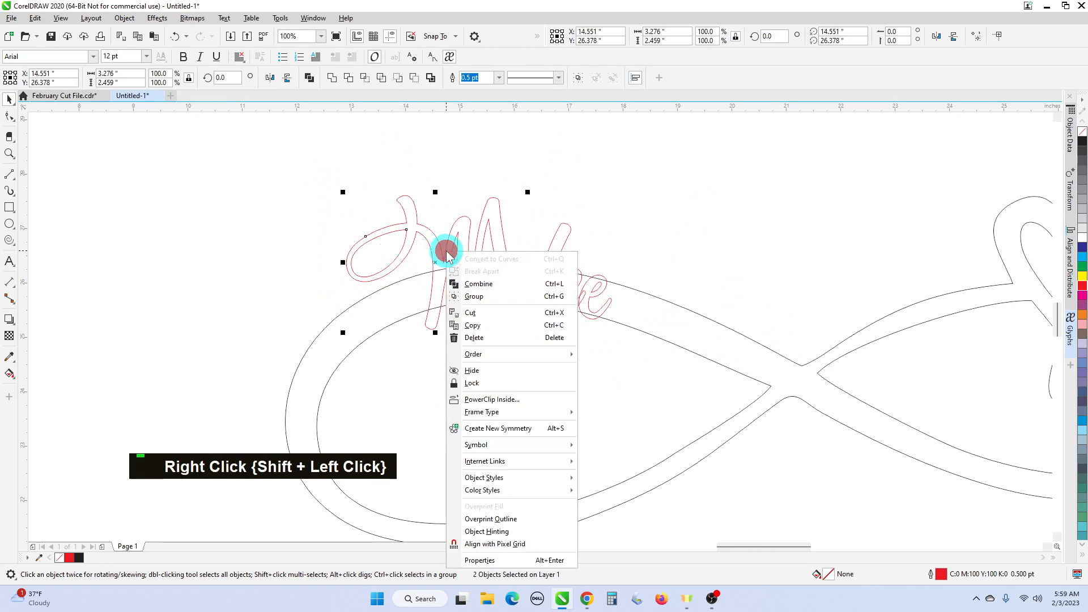
left_click(474, 282)
- Merge a neighbouring letter's two pieces, then the final e with its inner loop, into single curves
scroll(515, 265, "up", 2)
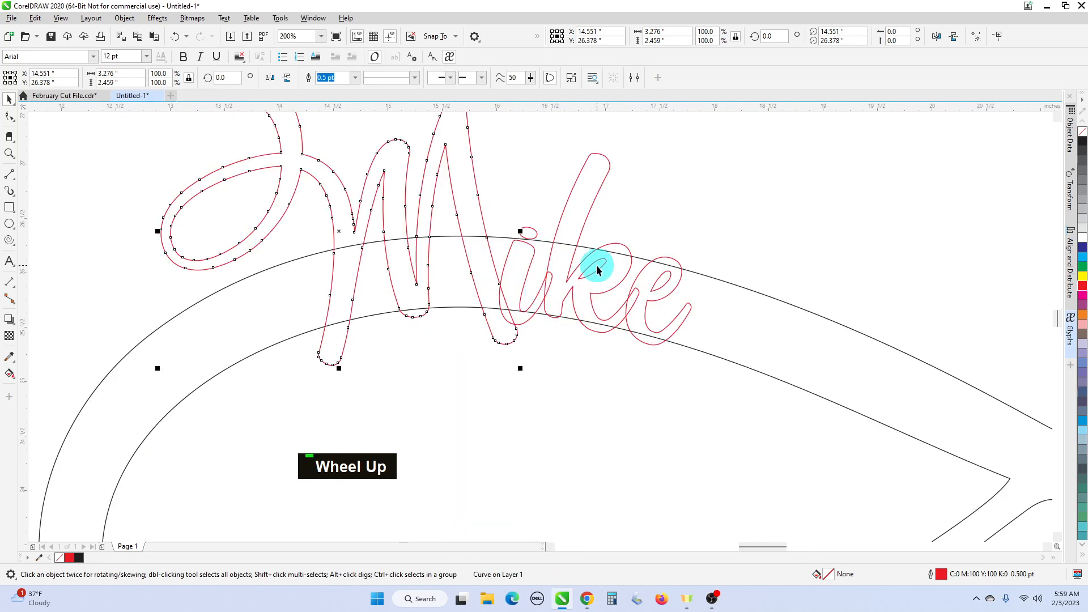
left_click(627, 253, "shift")
right_click(628, 254)
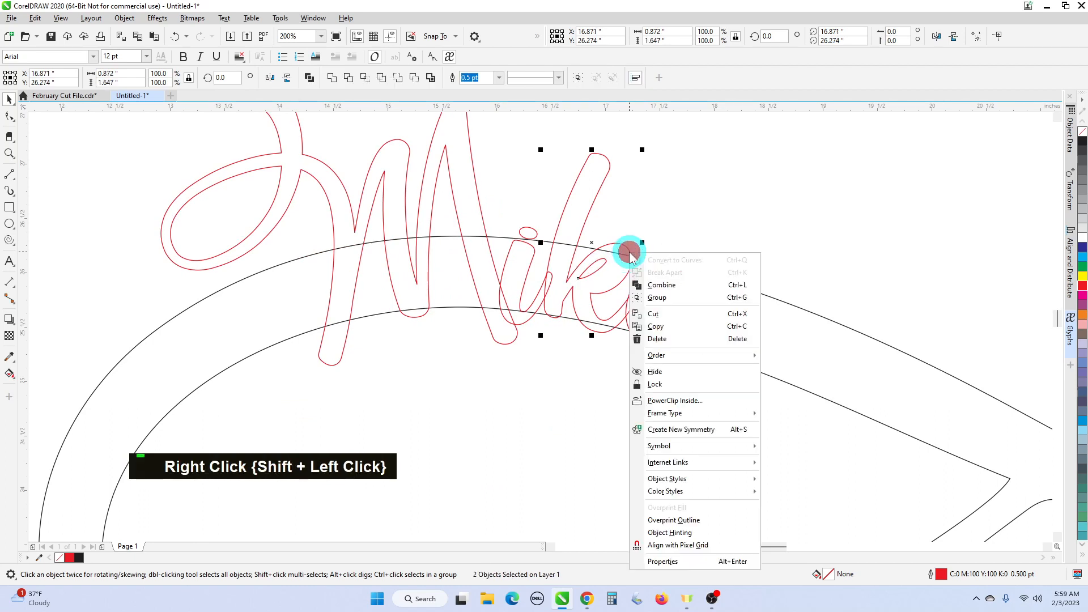
left_click(654, 284)
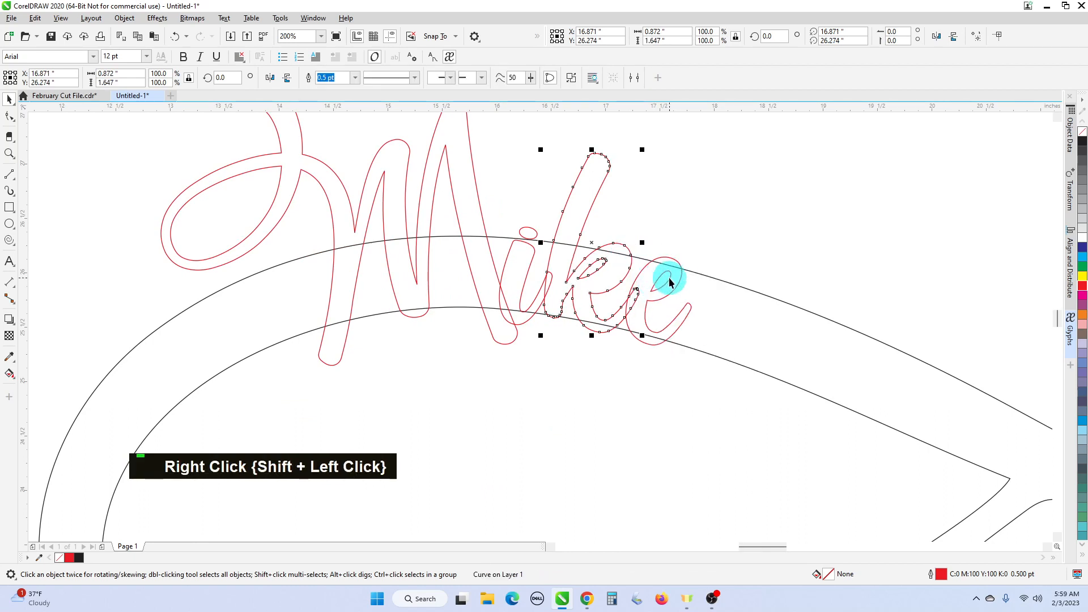
left_click(669, 282)
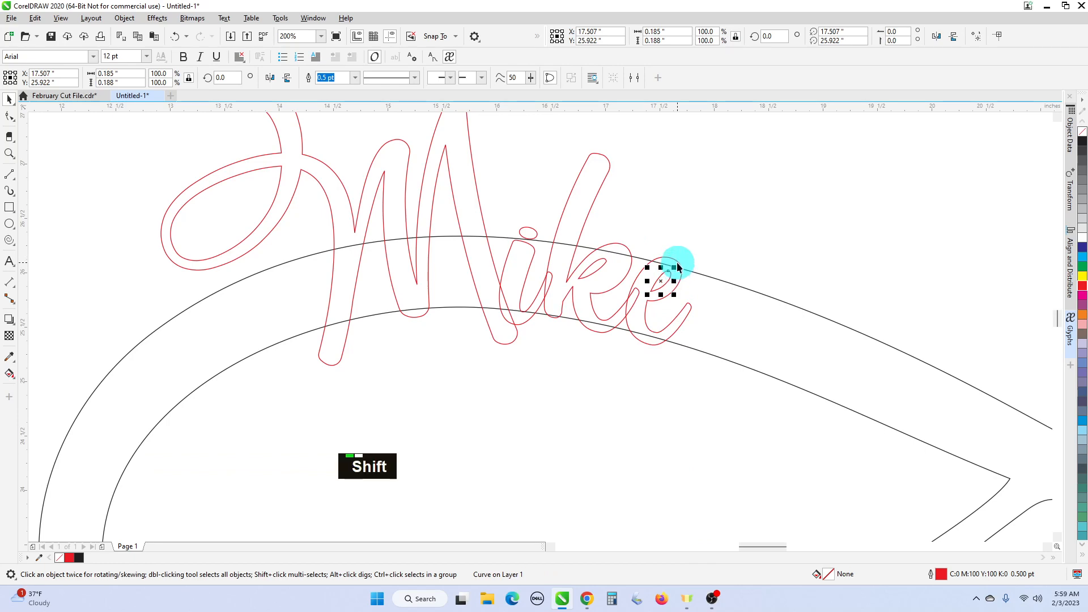
left_click(677, 261, "shift")
right_click(677, 262)
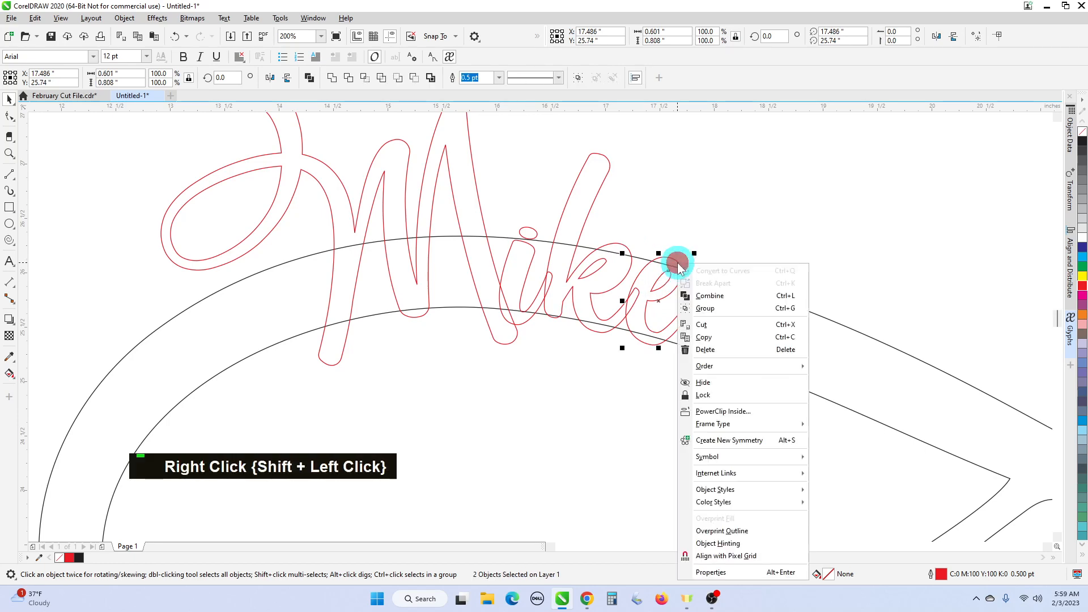
left_click(711, 295)
- Drag the i dot down toward its stem and nudge it onto the infinity's upper curve
scroll(510, 231, "up", 2)
left_click(525, 234)
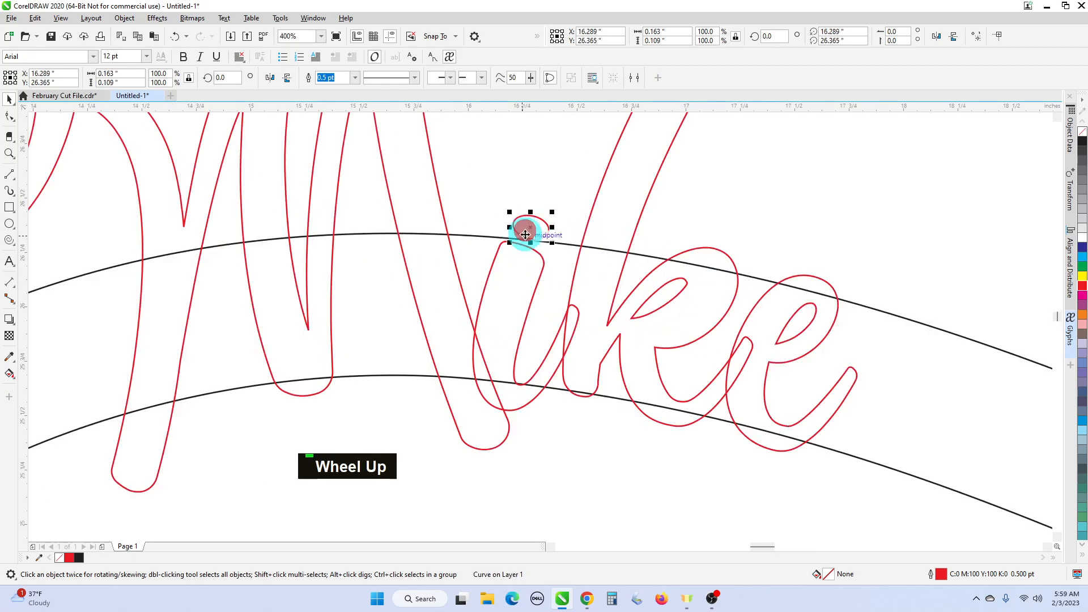
left_click_drag(526, 234, 521, 249)
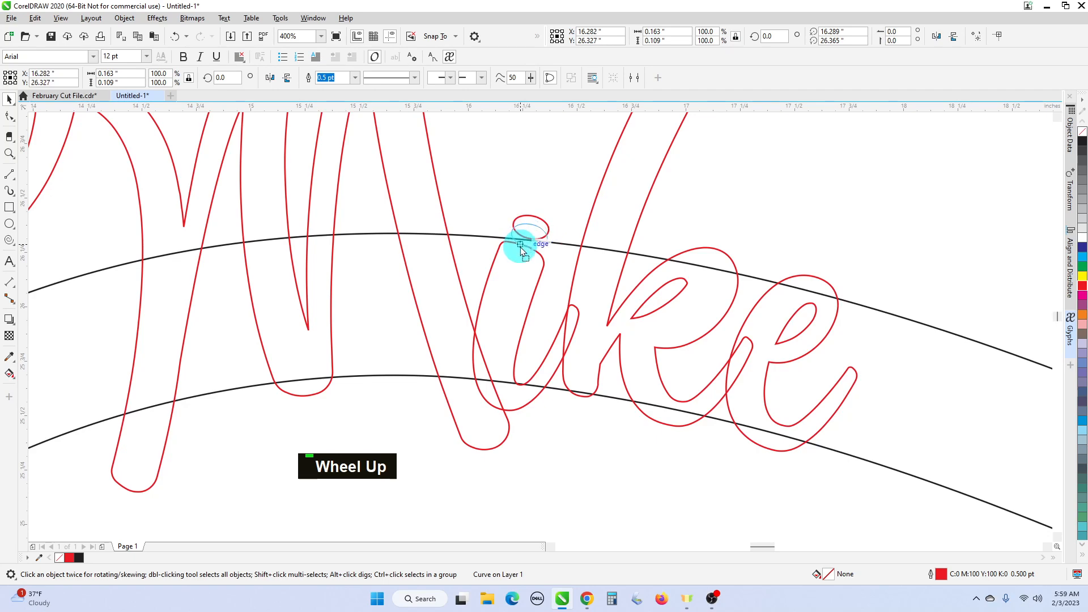
scroll(534, 245, "up", 3)
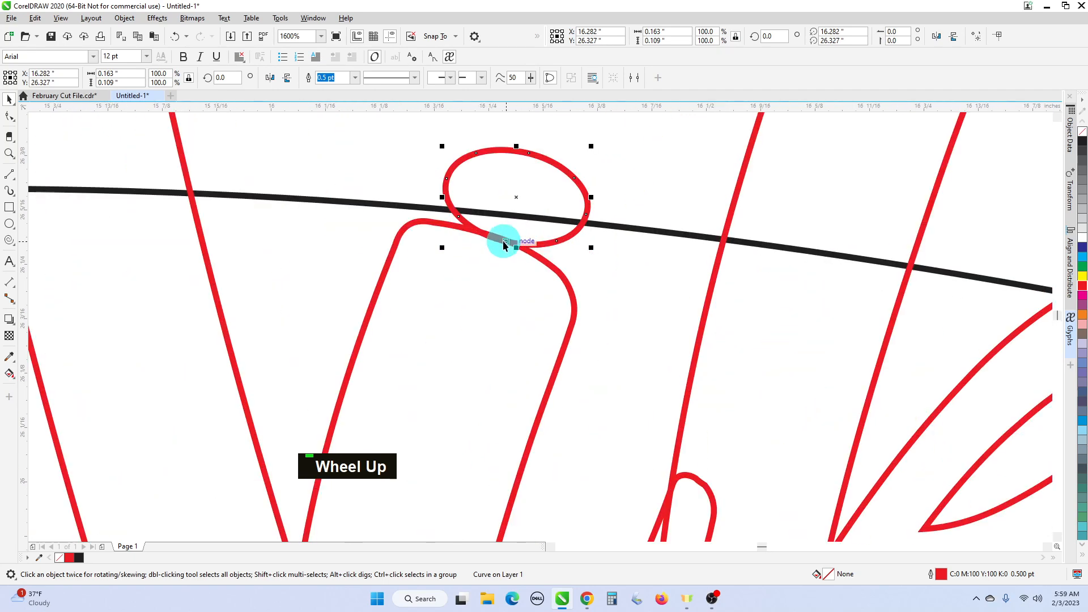
scroll(502, 240, "down", 3)
scroll(498, 242, "up", 1)
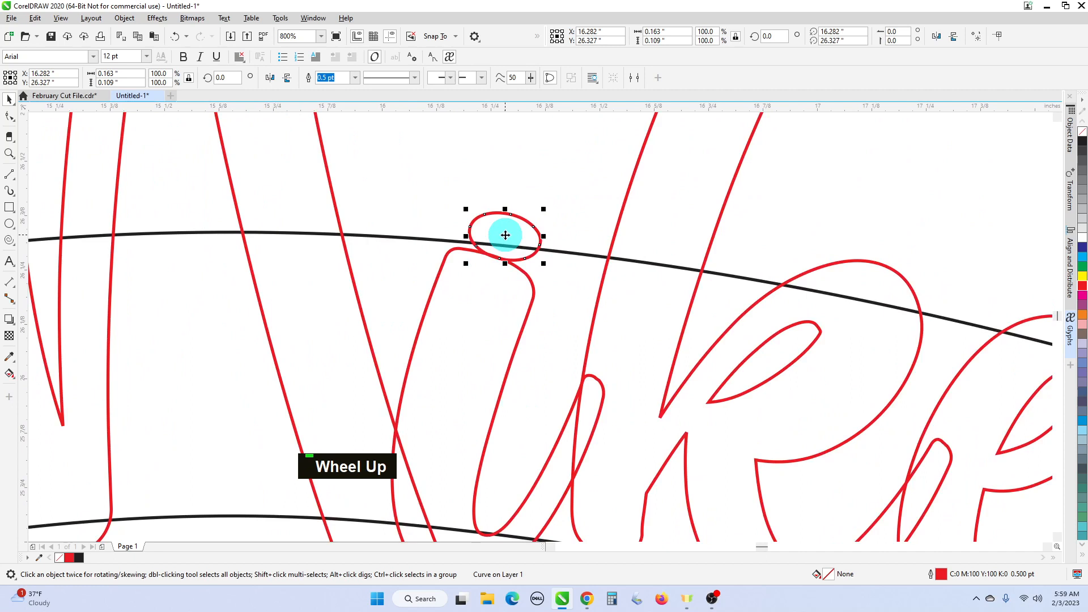
key("Left")
key("Left")
key("Down")
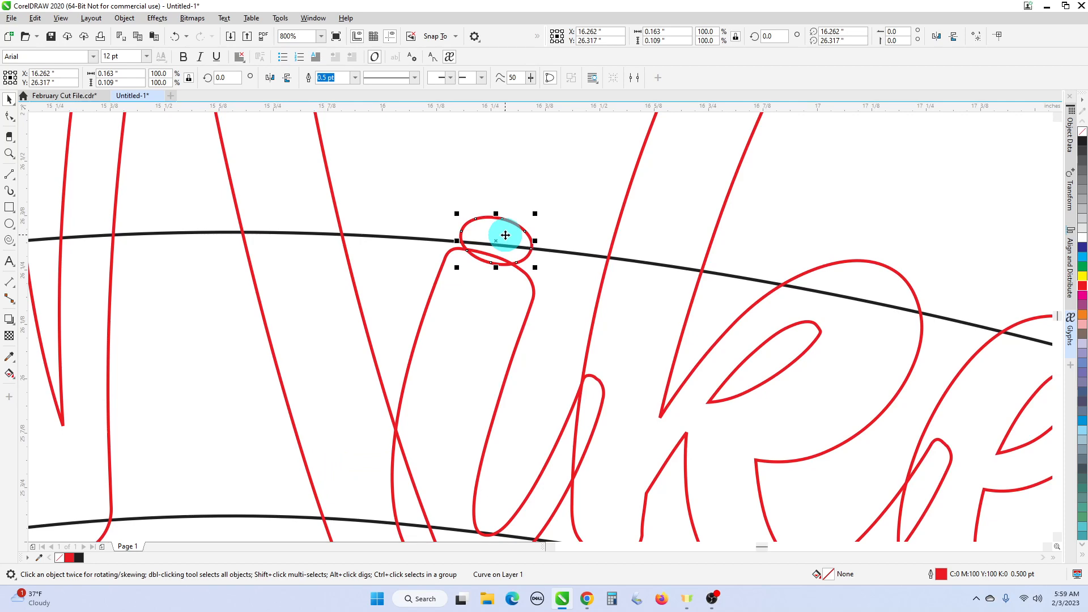
key("Up")
- Fine-tune the i dot's height with Ctrl+Up/Down micro-nudges
key("Down")
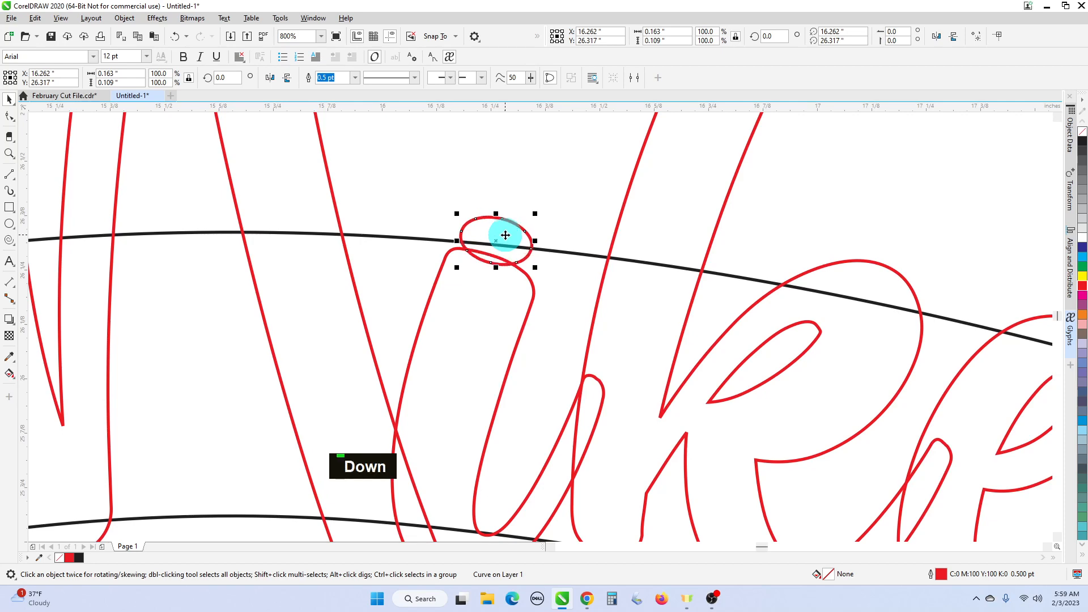
key("ctrl")
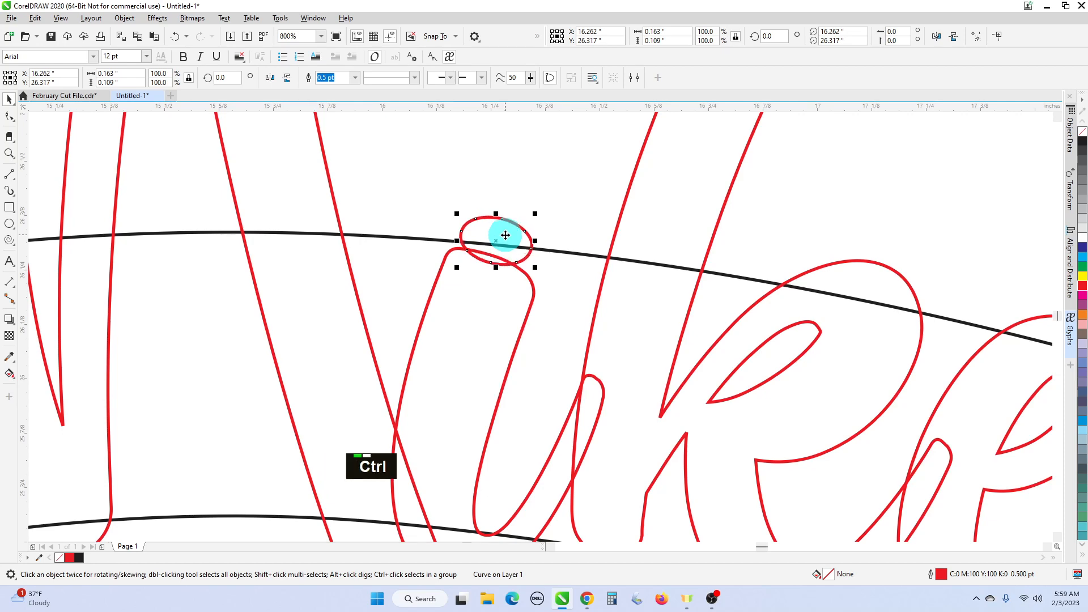
key("ctrl+Up")
key("ctrl+Up")
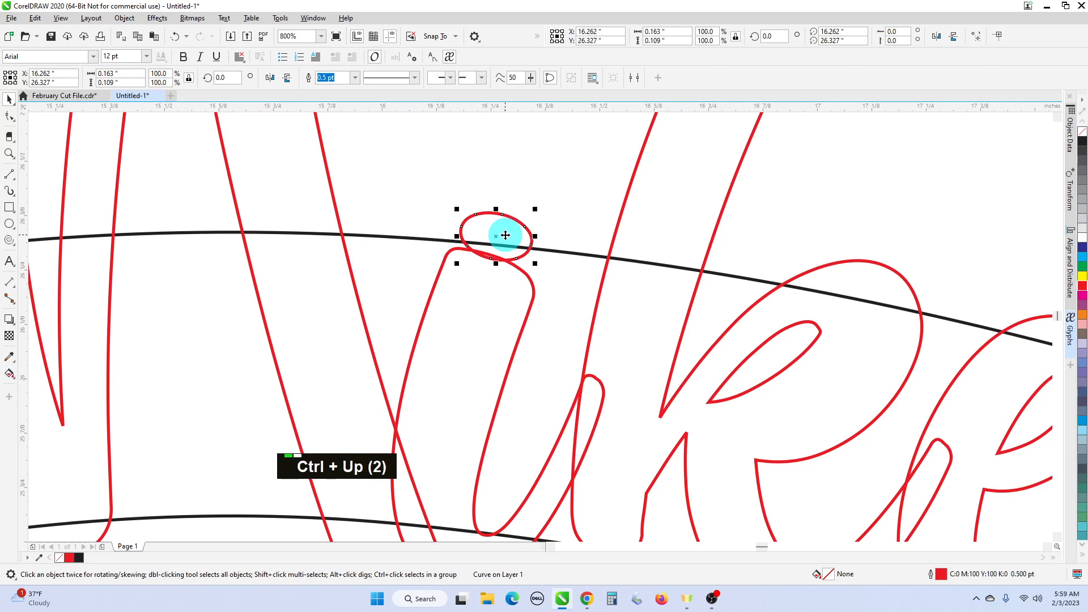
key("ctrl+Down")
scroll(504, 234, "down", 1)
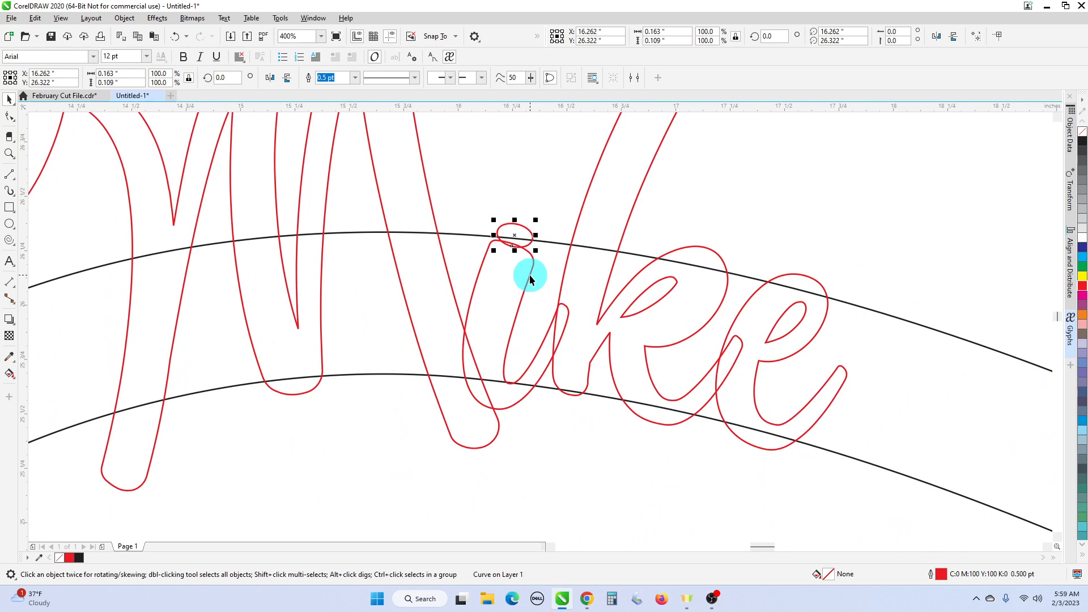
- Weld the i dot and its stem into a single curve
left_click(530, 278, "shift")
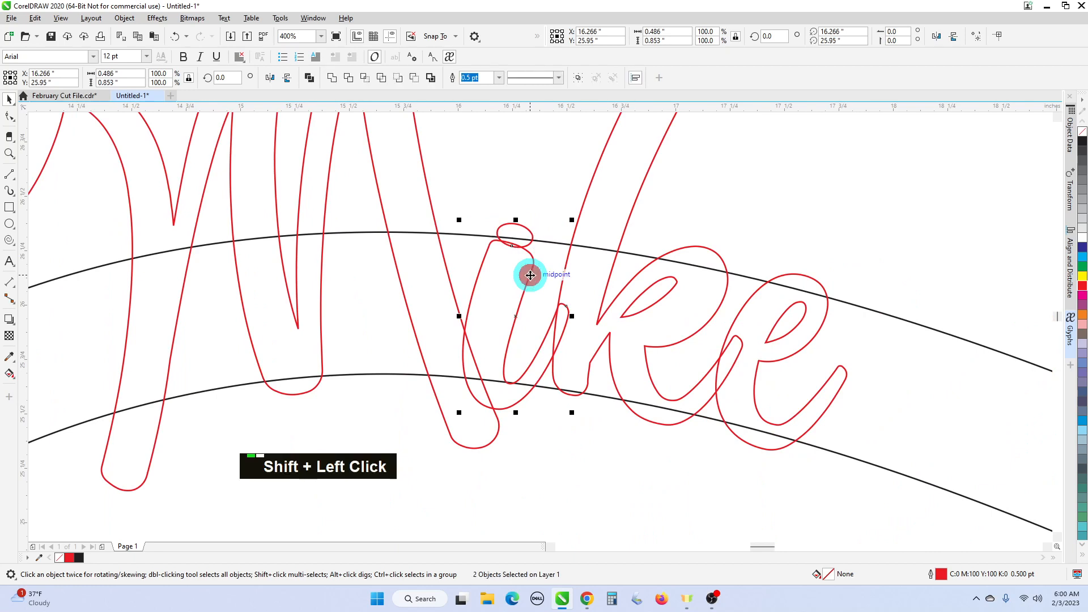
left_click(329, 77)
scroll(626, 321, "down", 2)
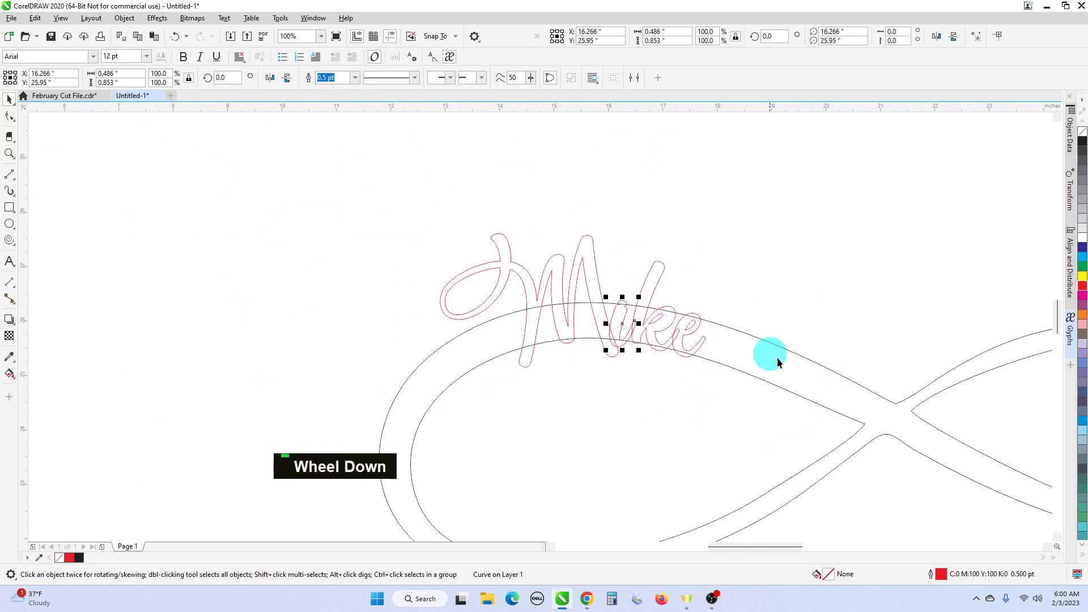
scroll(667, 325, "up", 1)
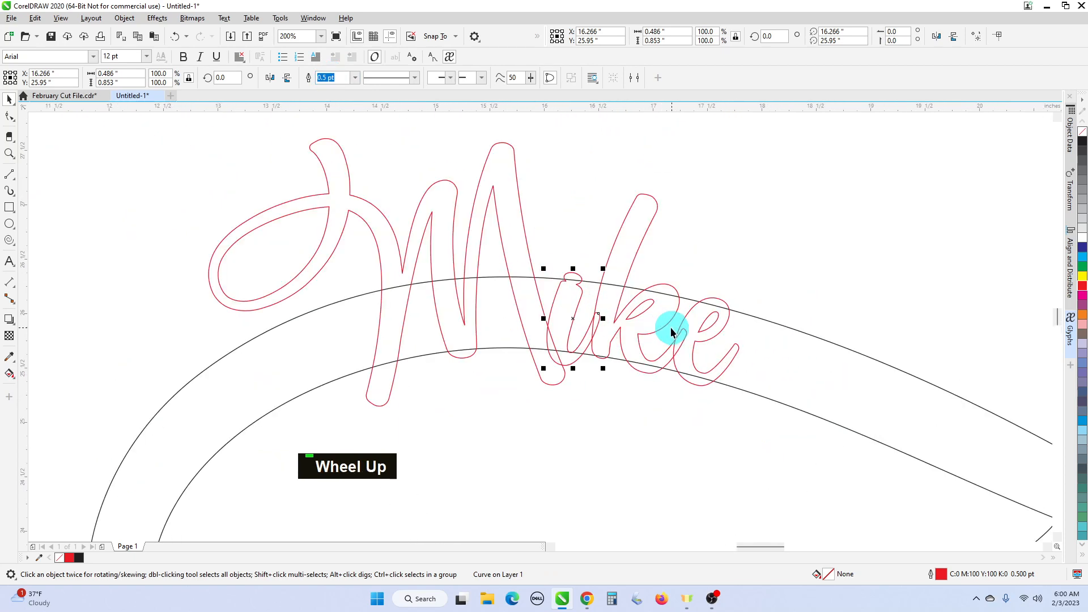
left_click(531, 265)
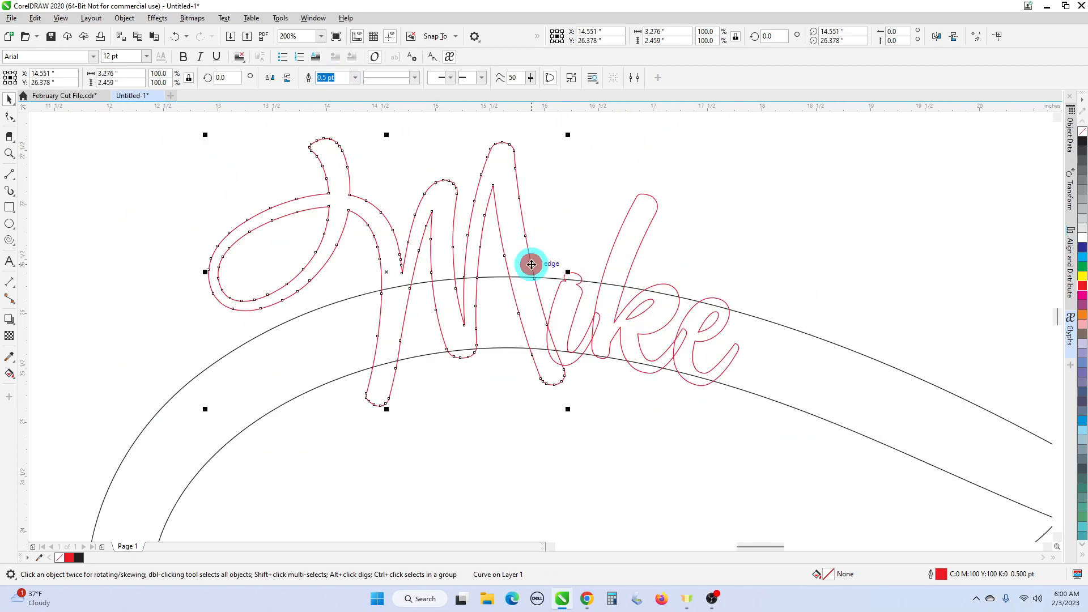
- Weld the M, i, k and final e curves into one Mike outline
key("shift")
left_click(579, 294, "shift")
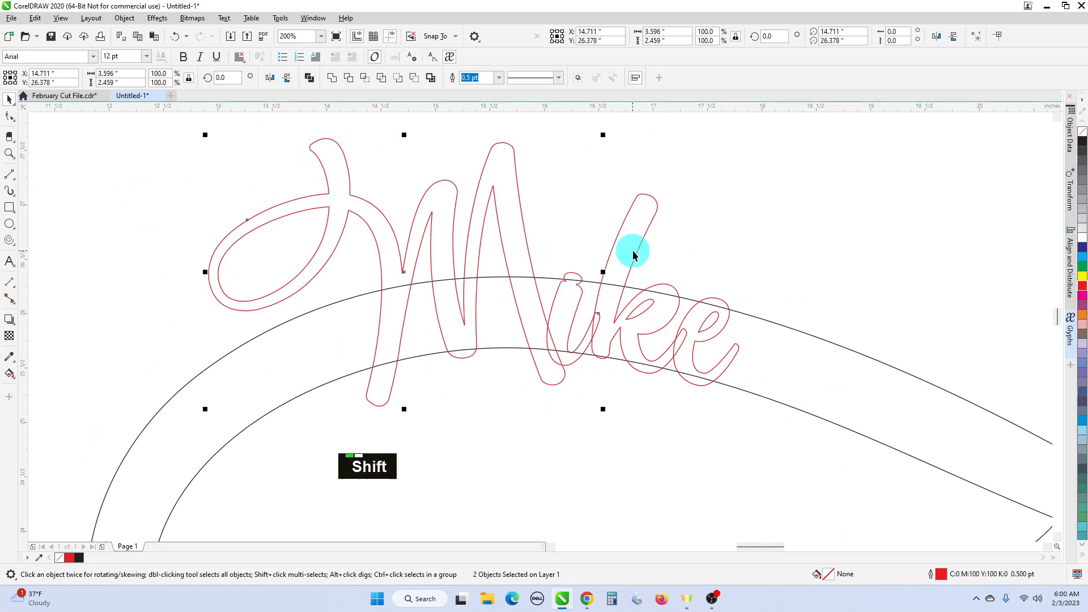
left_click(634, 253, "shift")
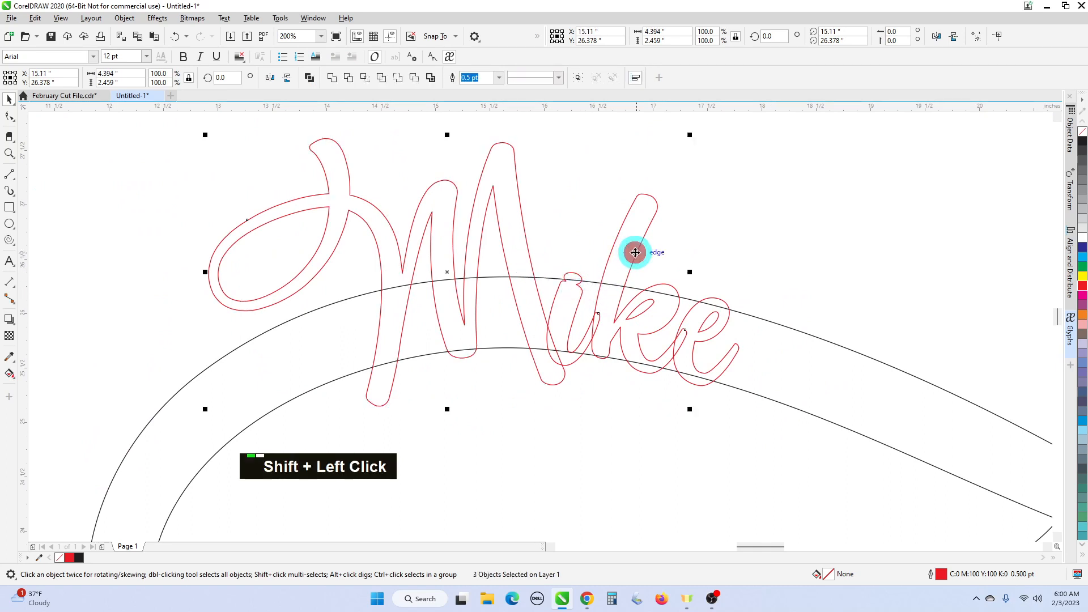
left_click(712, 296, "shift")
left_click(330, 78)
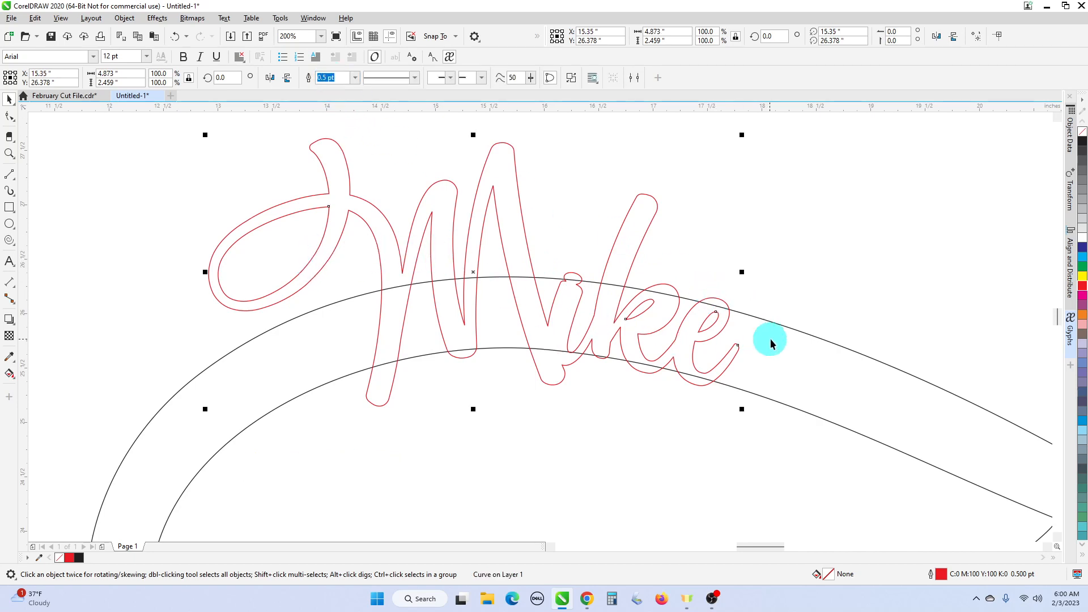
scroll(608, 293, "down", 1)
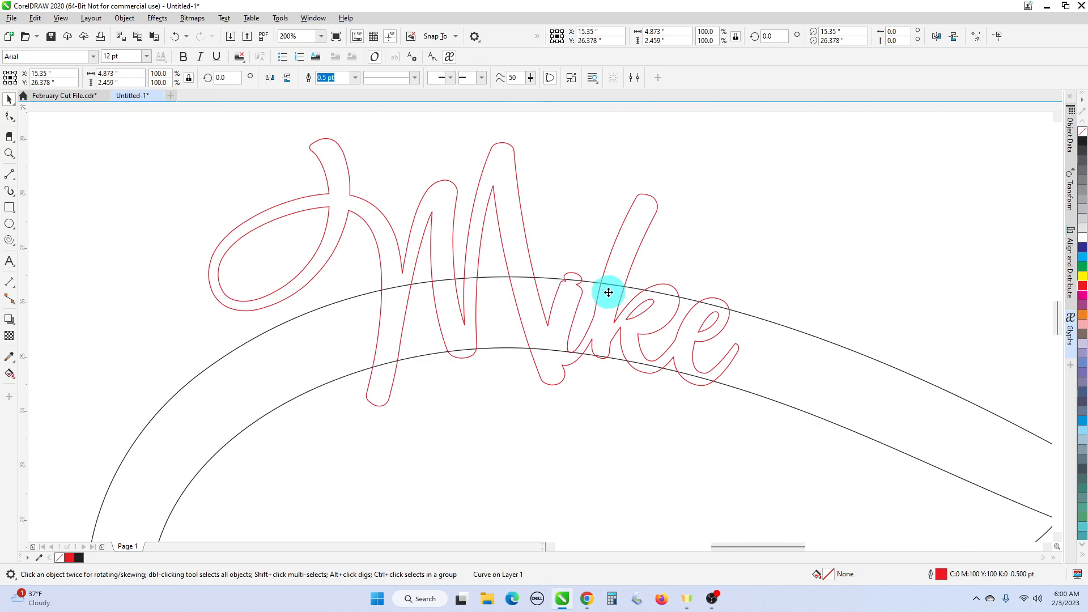
scroll(609, 293, "down", 1)
scroll(699, 327, "up", 1)
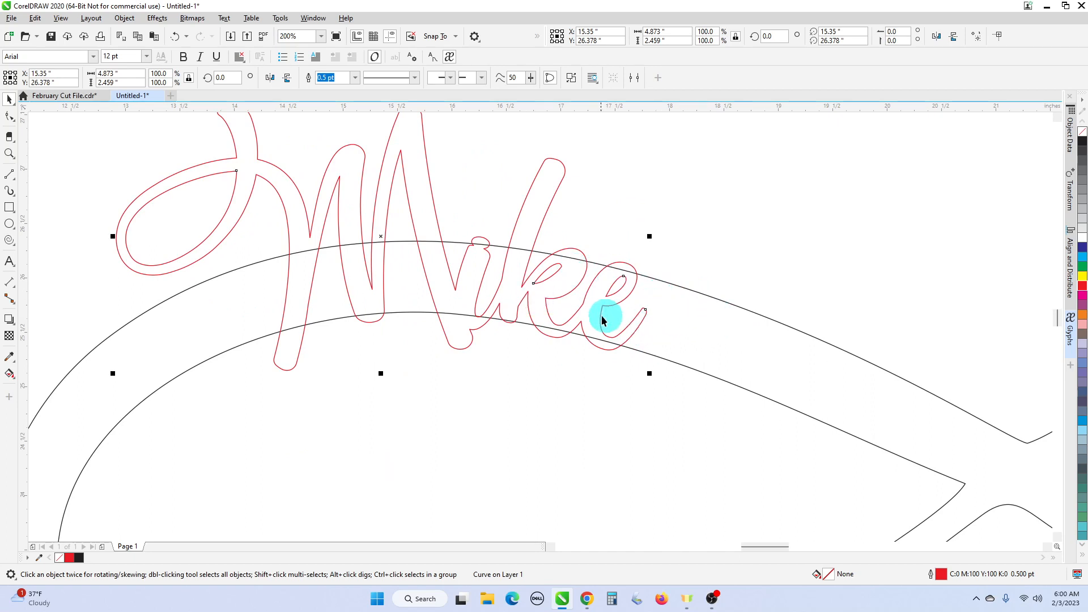
scroll(538, 340, "down", 1)
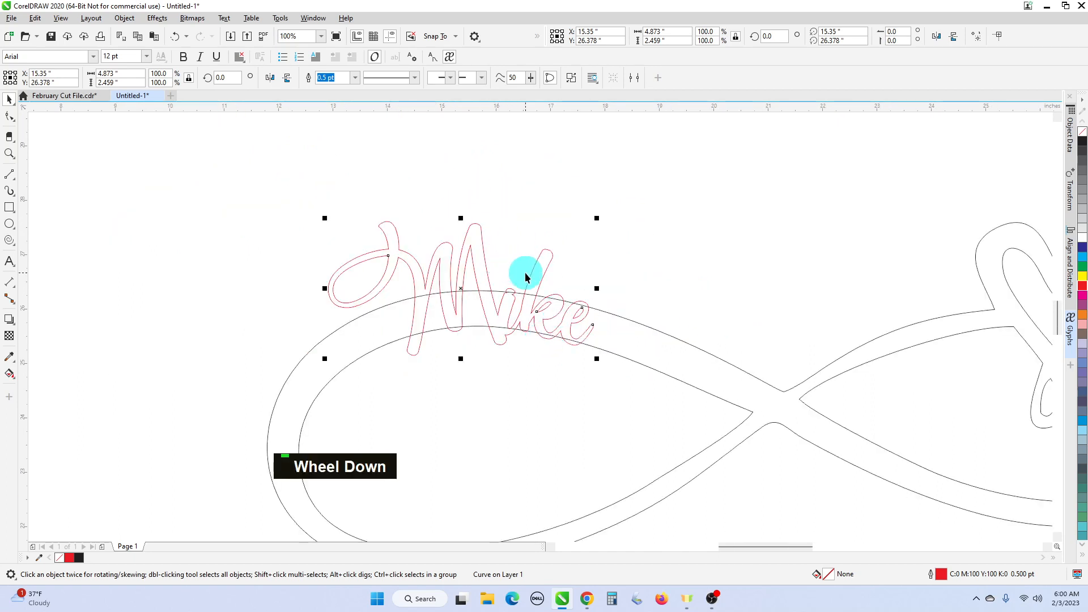
left_click(635, 324, "shift")
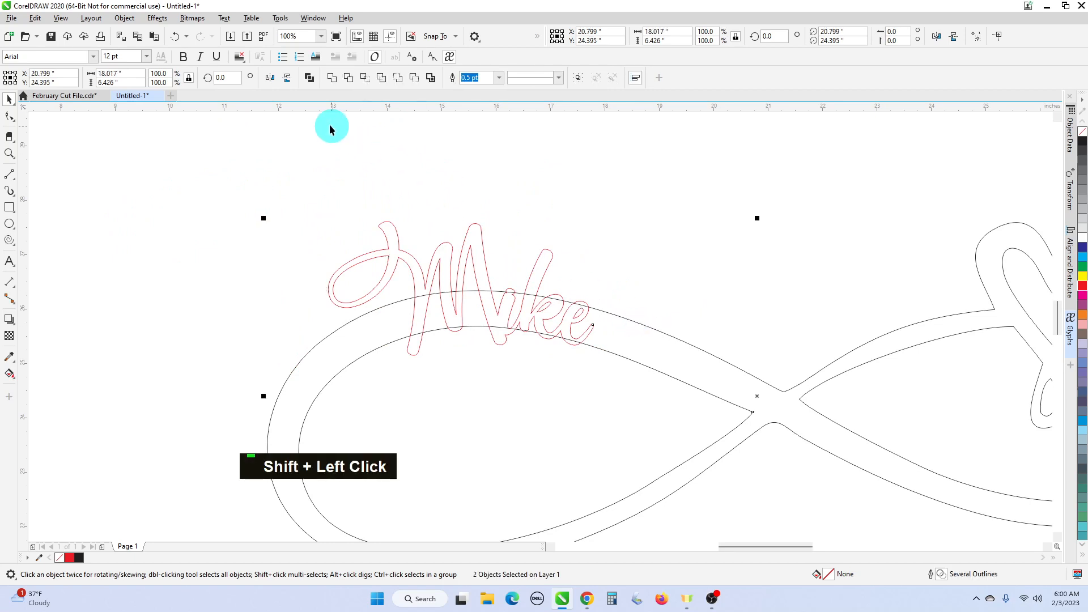
left_click(333, 85)
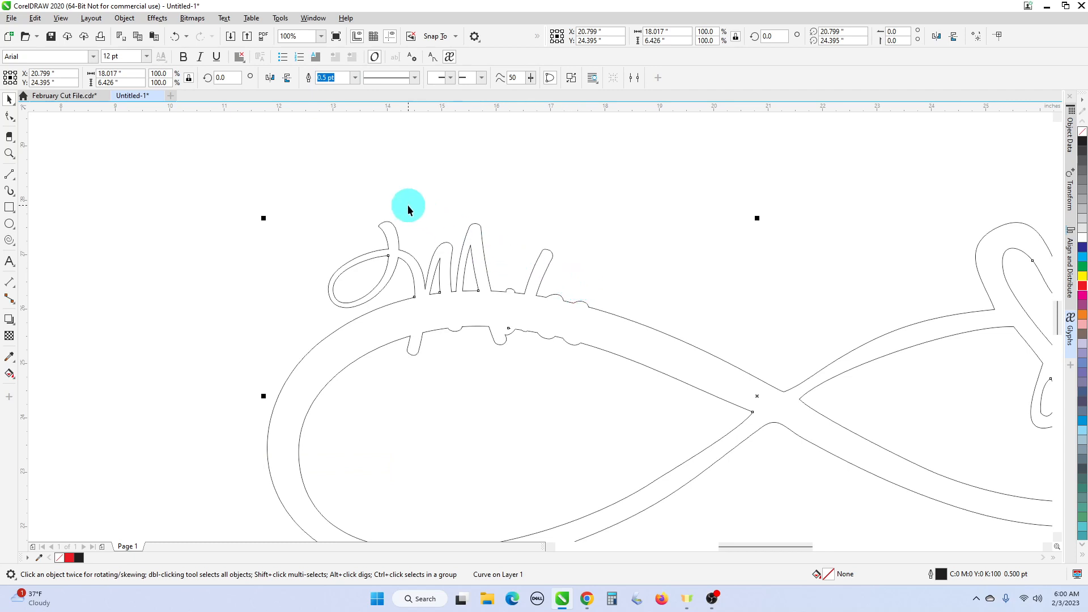
left_click(177, 38)
scroll(463, 324, "up", 1)
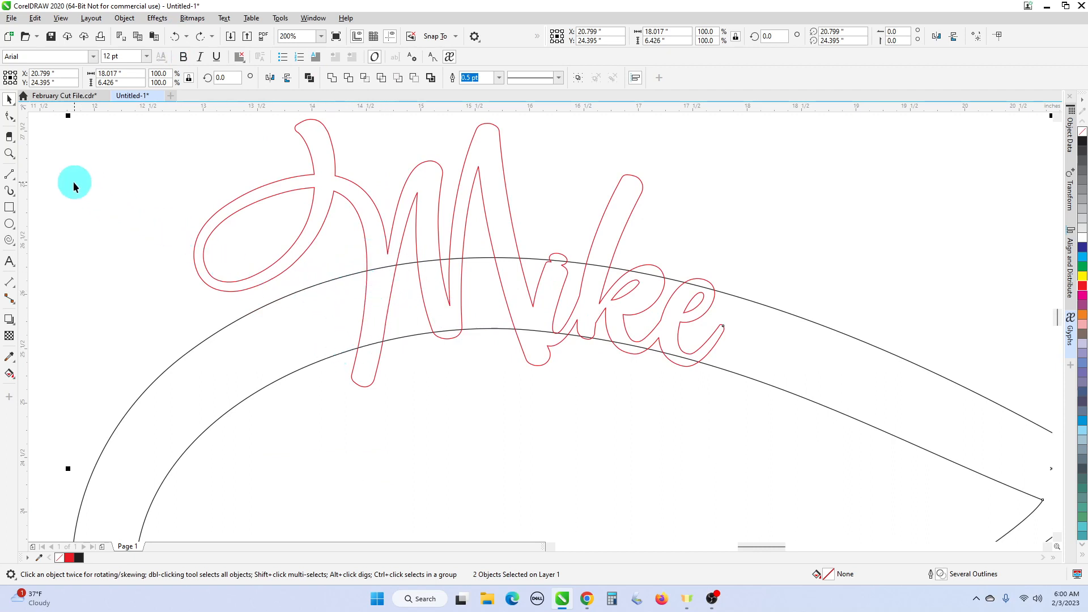
- With Virtual Segment Delete, remove the infinity arc pieces crossing inside the M
left_click(13, 141)
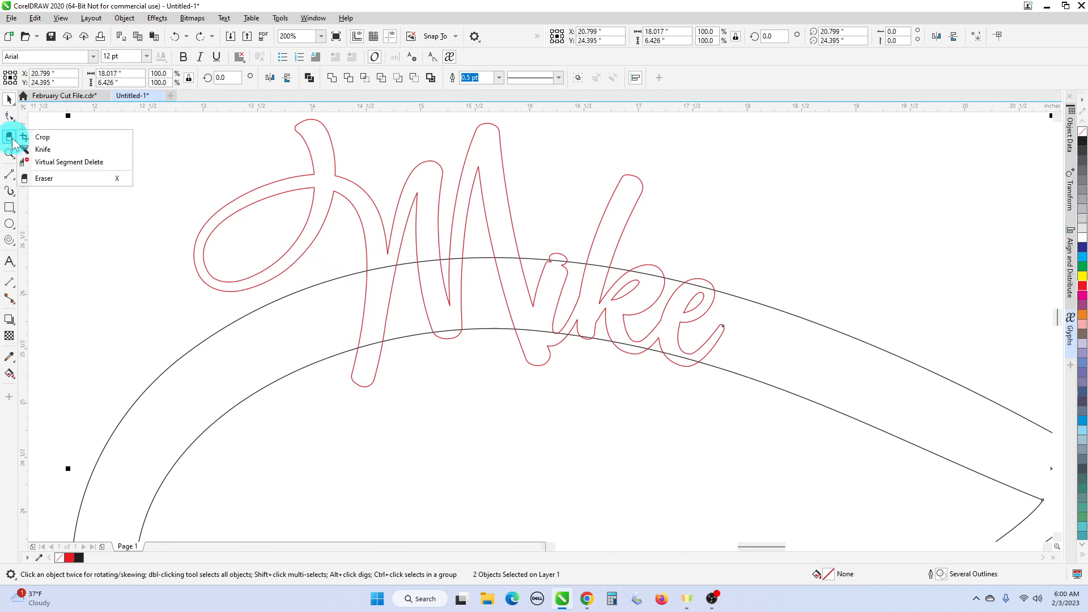
left_click(67, 163)
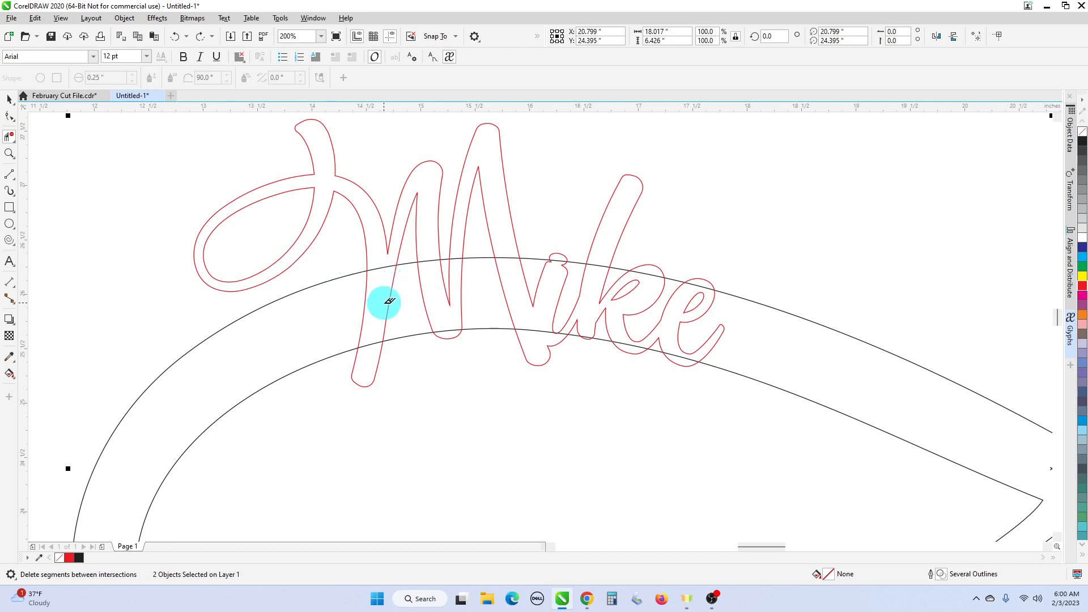
left_click(365, 351)
left_click(377, 275)
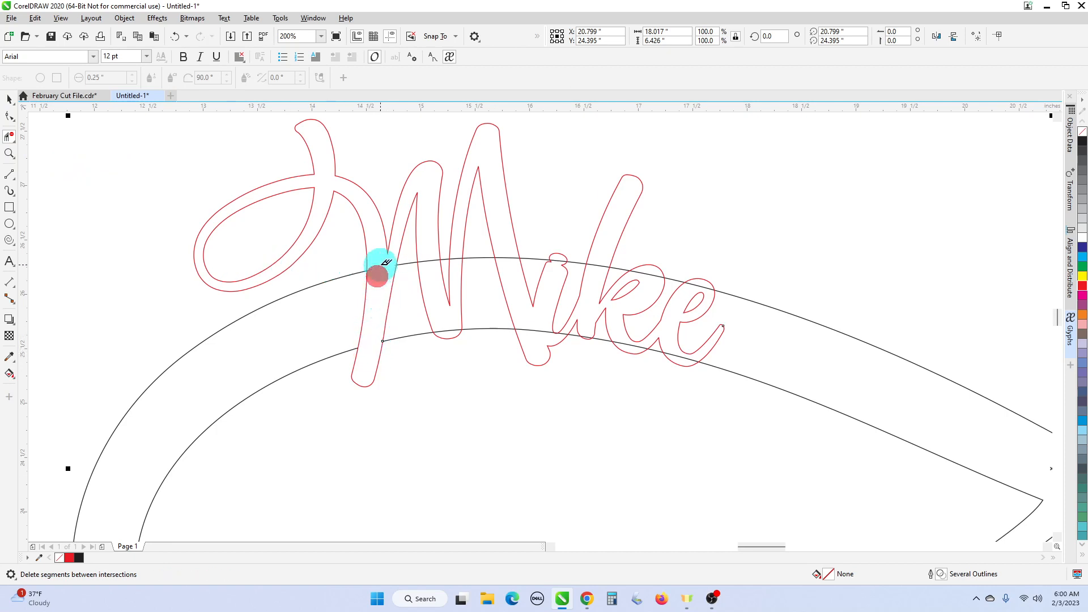
left_click(401, 266)
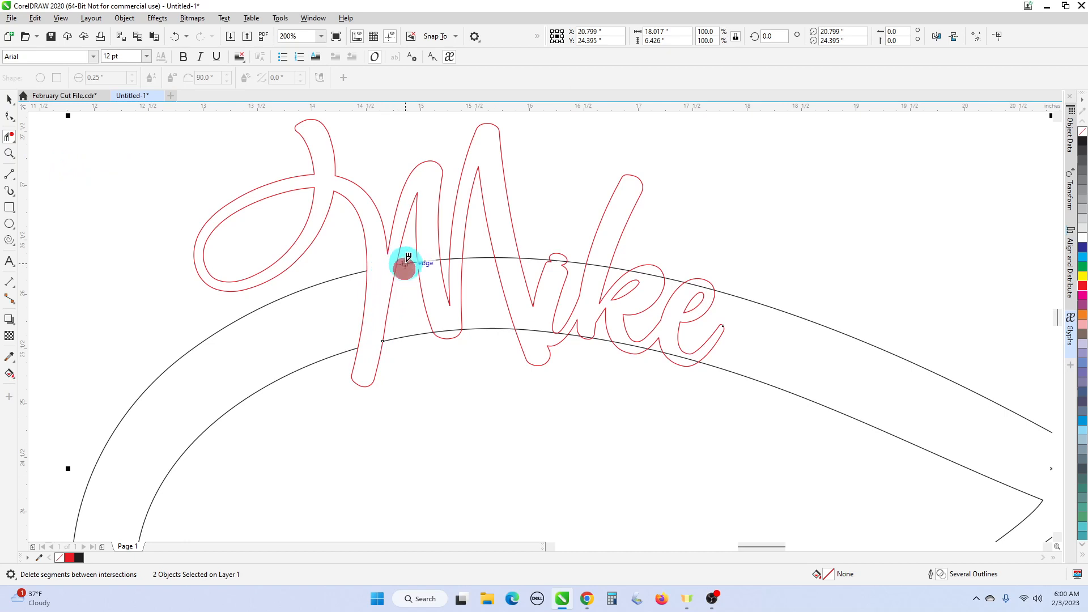
left_click(410, 338)
left_click(455, 334)
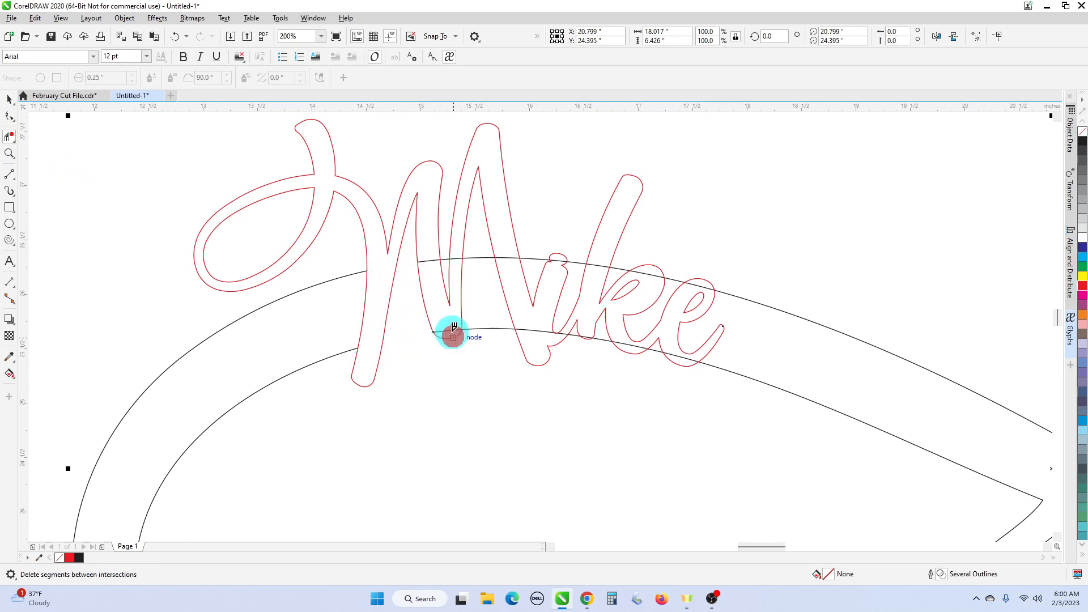
scroll(442, 256, "up", 2)
left_click(443, 255)
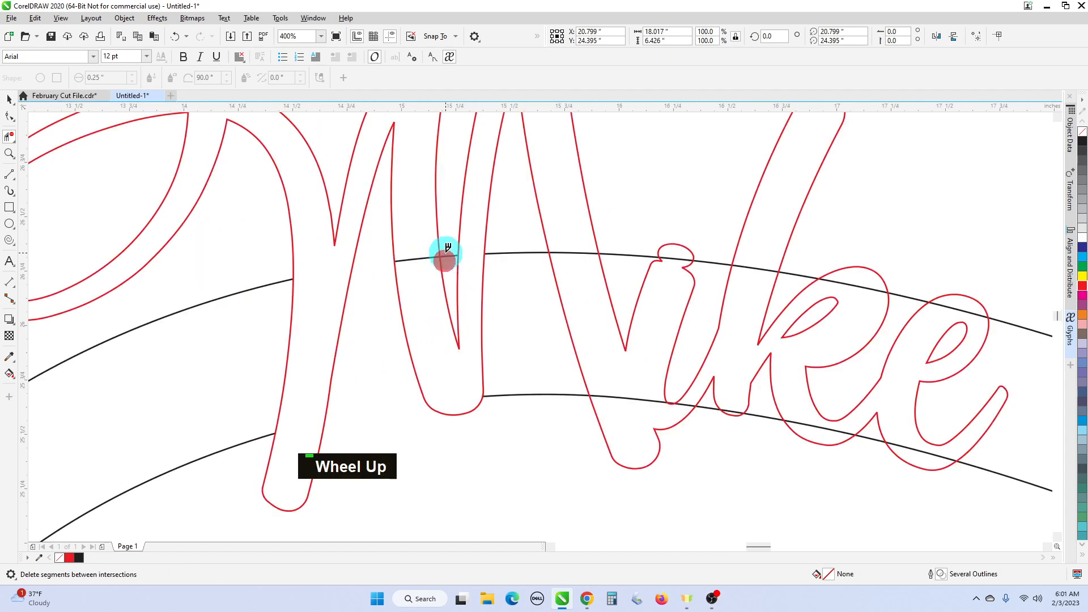
- Delete the arc pieces in the i gap, between M and i, and around the i dot
left_click(512, 254)
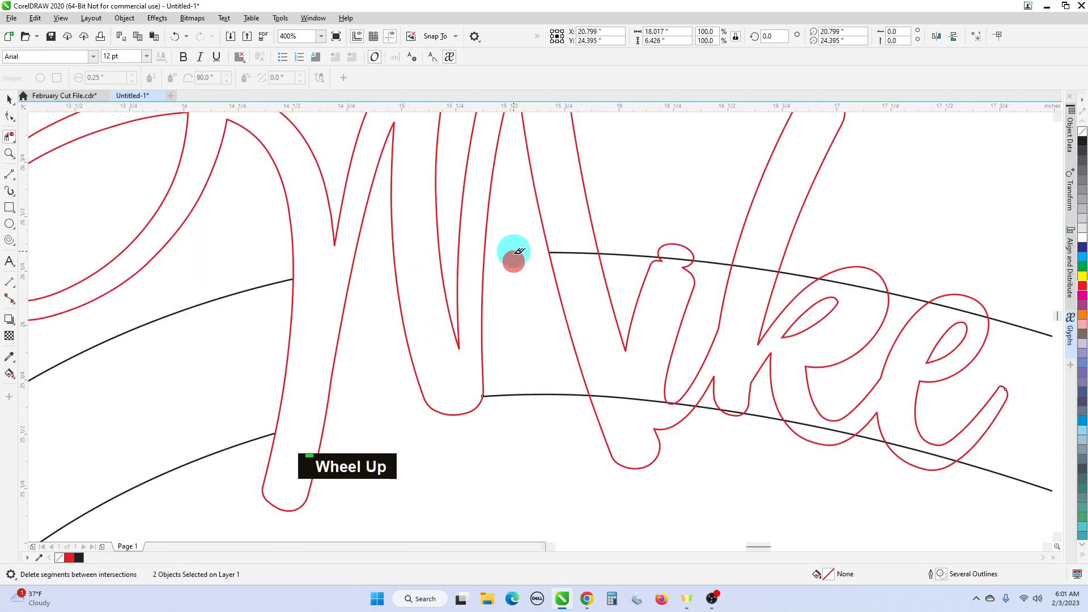
left_click(545, 397)
left_click(614, 397)
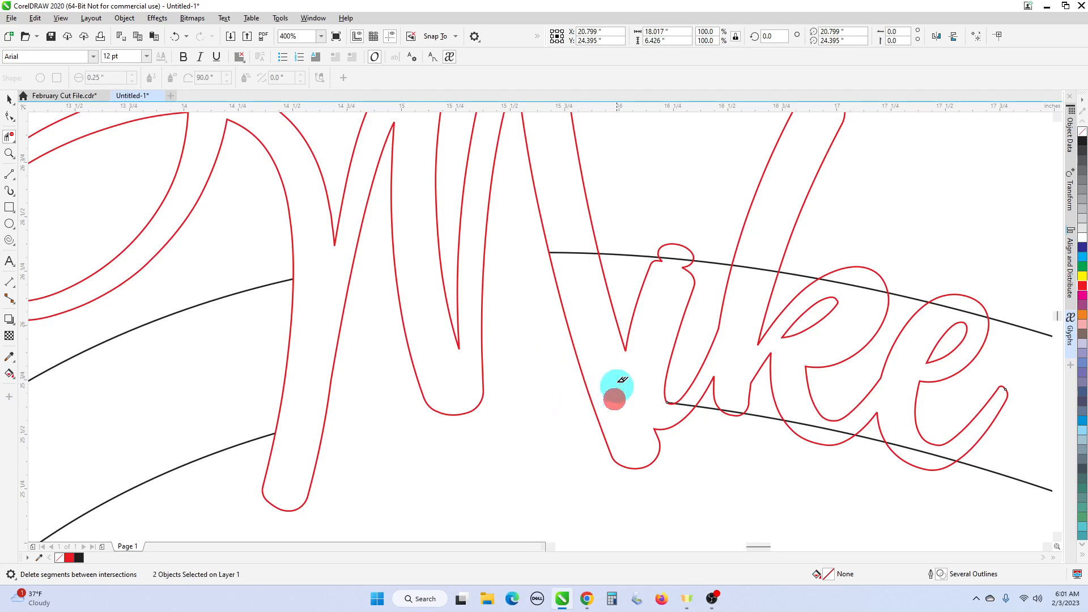
left_click_drag(584, 277, 579, 238)
left_click_drag(627, 266, 626, 246)
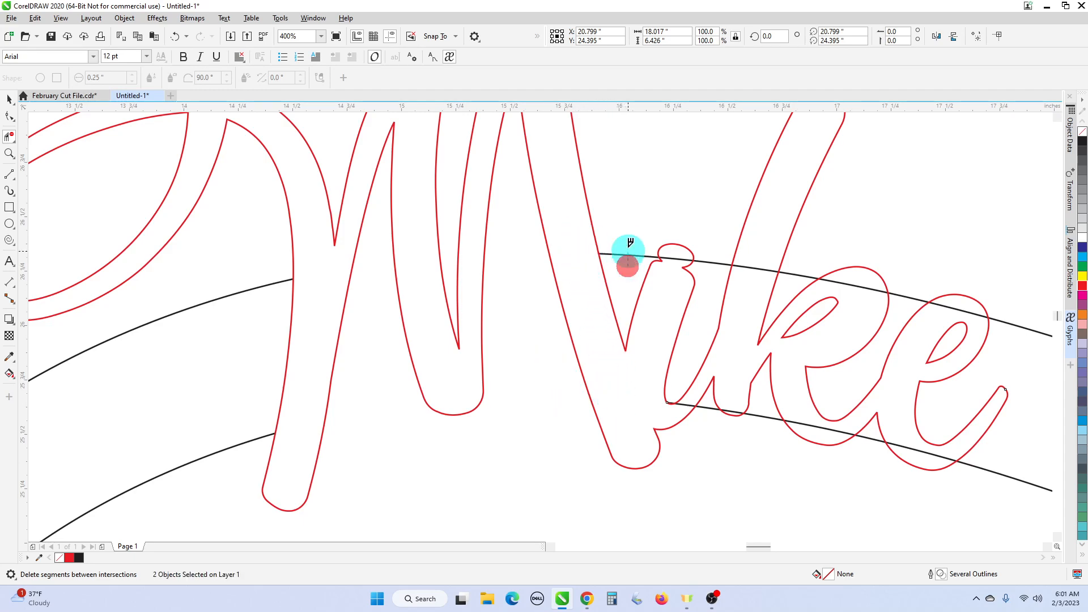
left_click(679, 262)
left_click(706, 267)
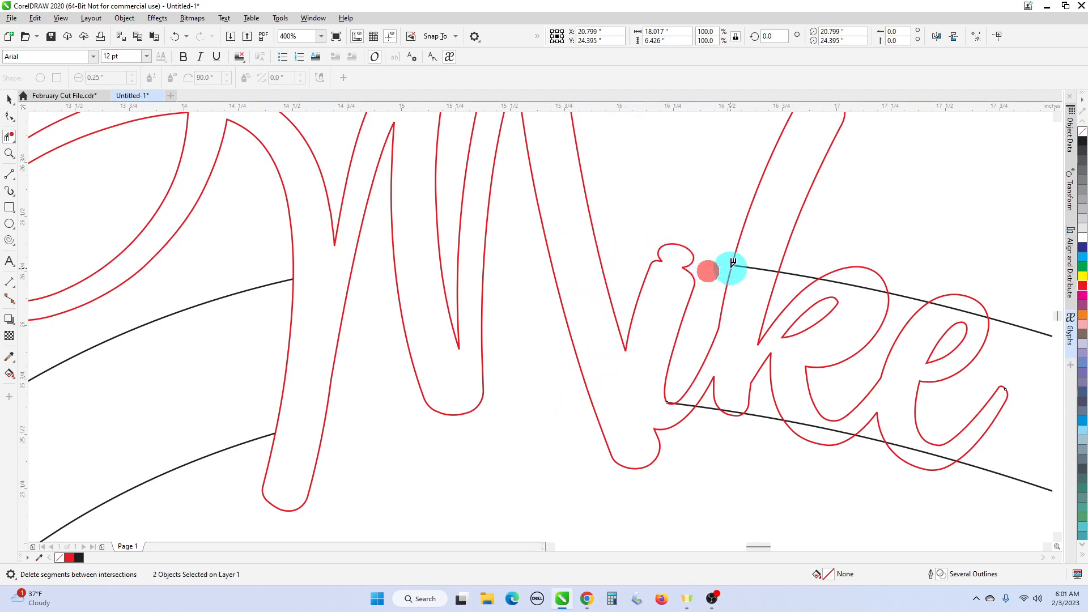
left_click(748, 277)
- Remove the line pieces crossing inside the k, undoing one accidental deletion
left_click(804, 281)
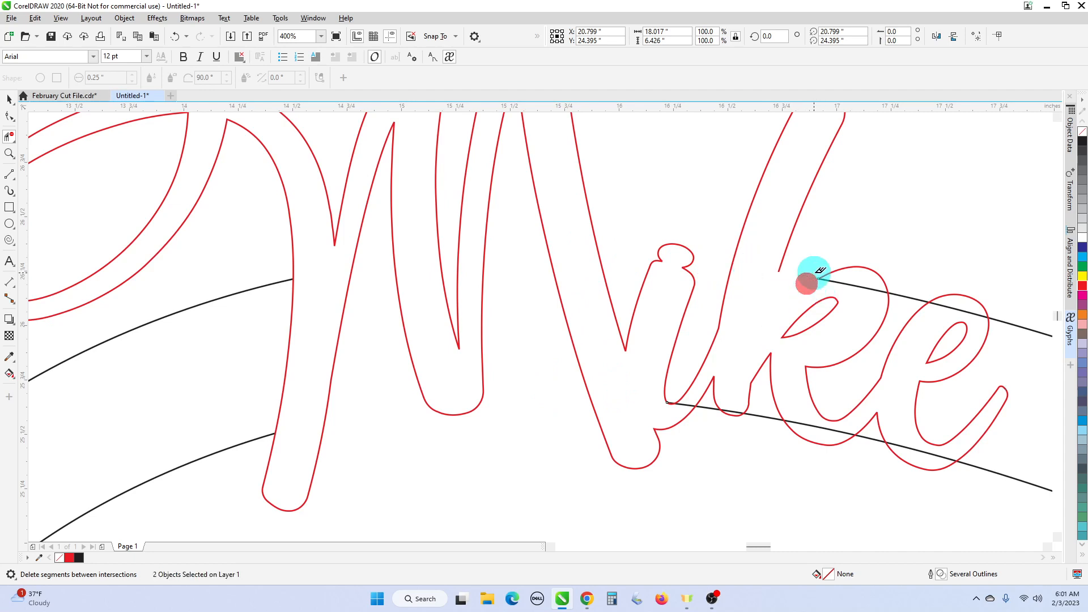
left_click(835, 287)
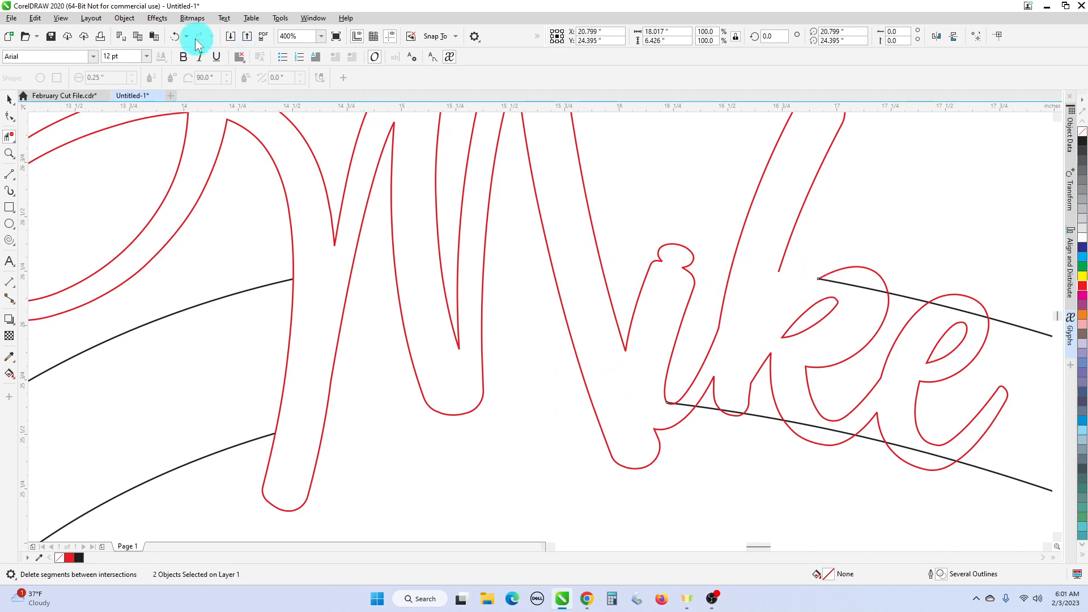
left_click(176, 36)
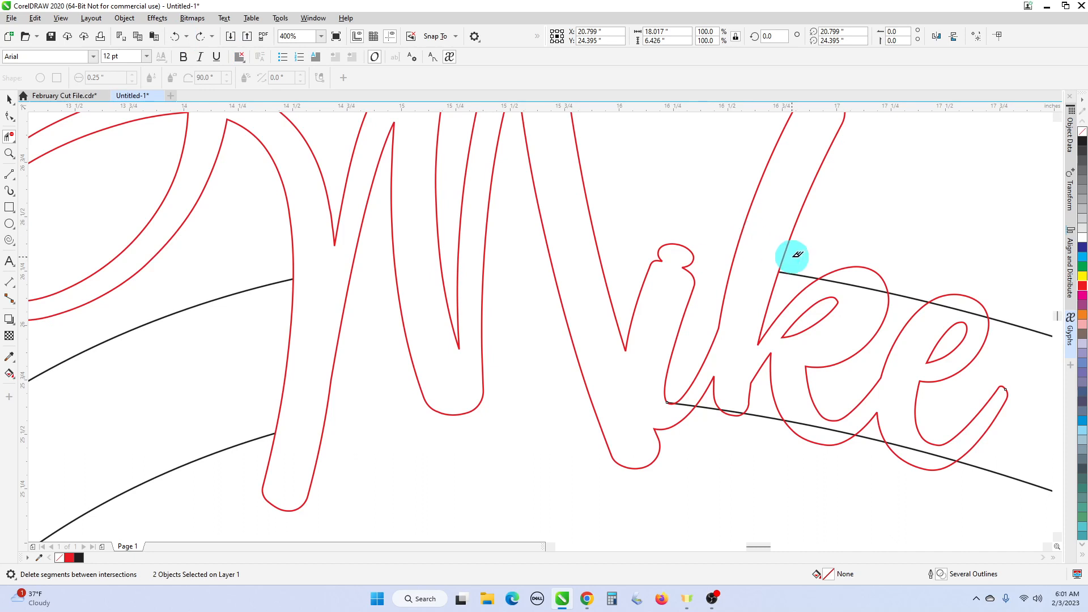
left_click(787, 277)
left_click(844, 292)
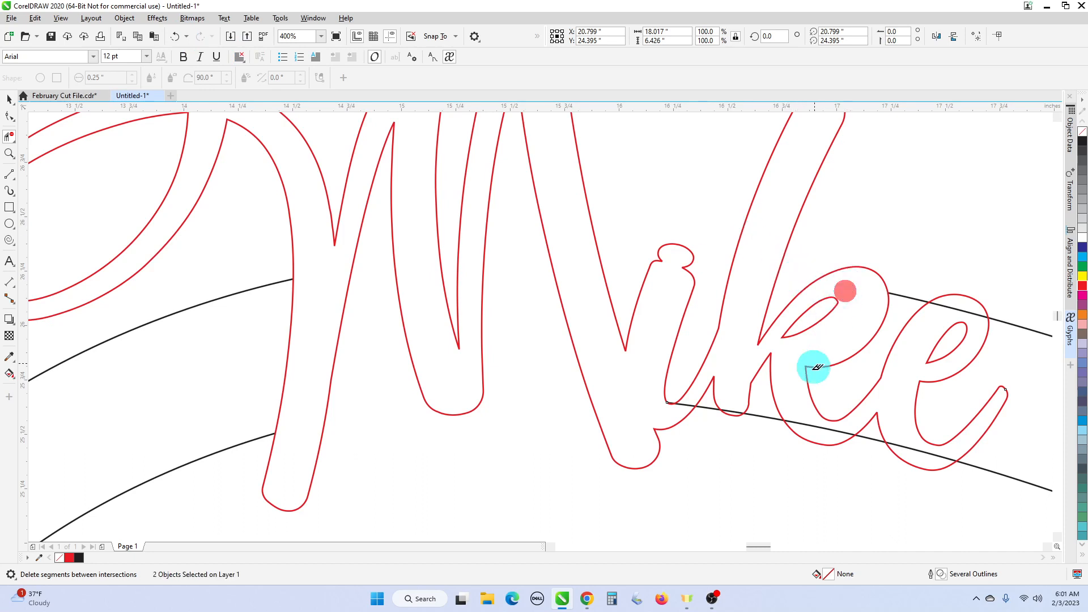
left_click(776, 415)
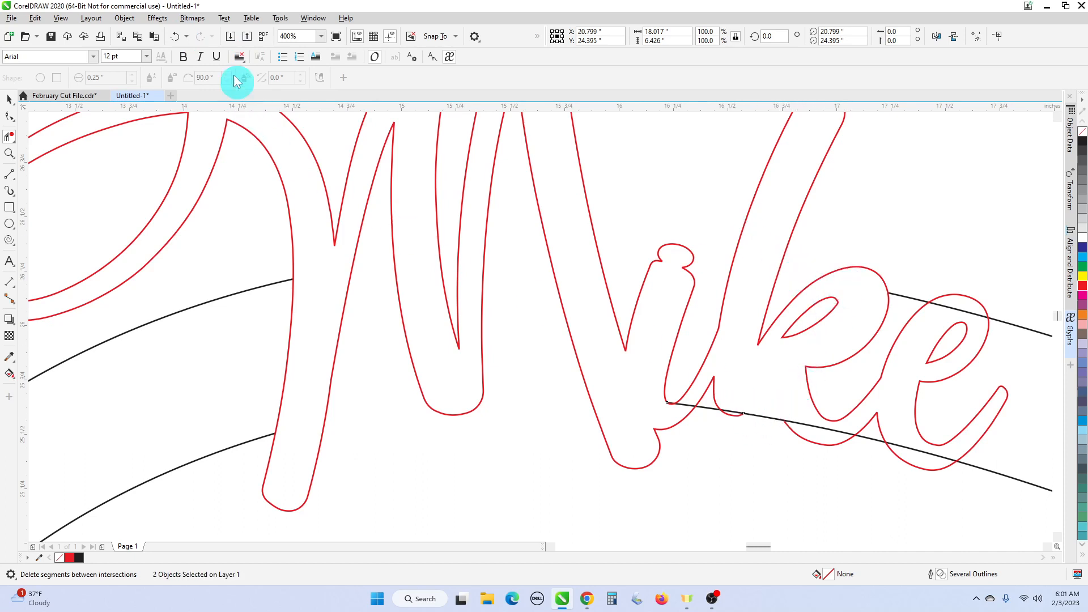
- Undo the wrongly removed k part and delete the line pieces between the letter curves
left_click(179, 39)
scroll(728, 423, "up", 2)
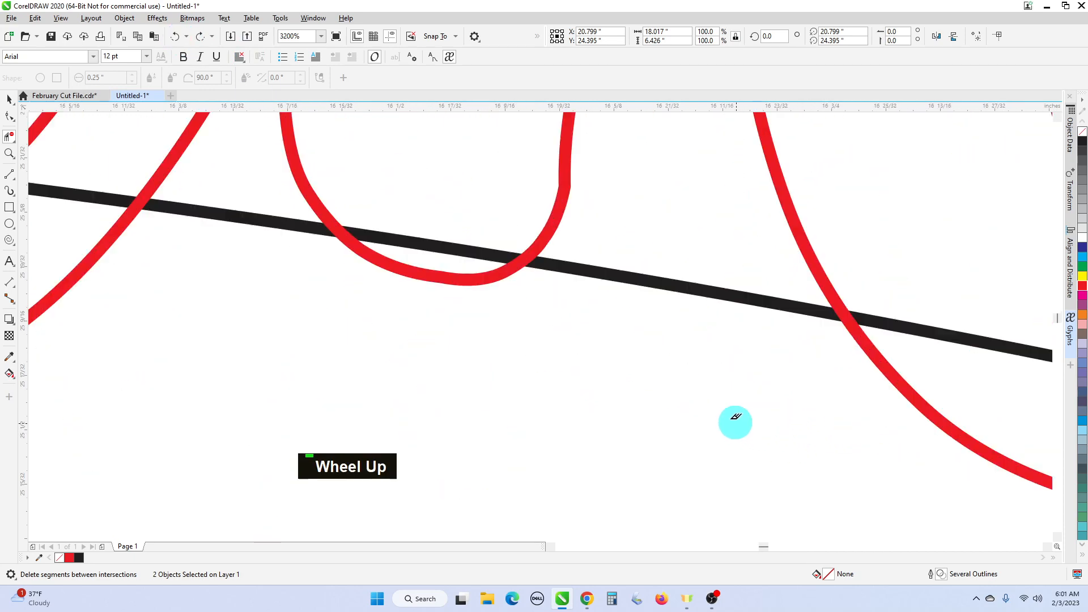
scroll(556, 357, "down", 1)
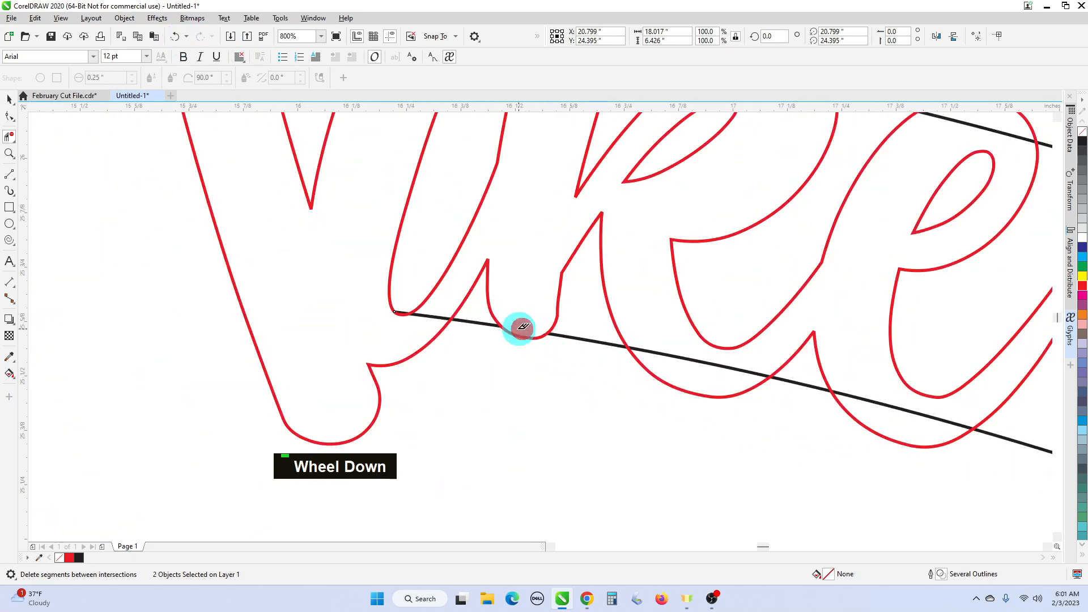
left_click(478, 319)
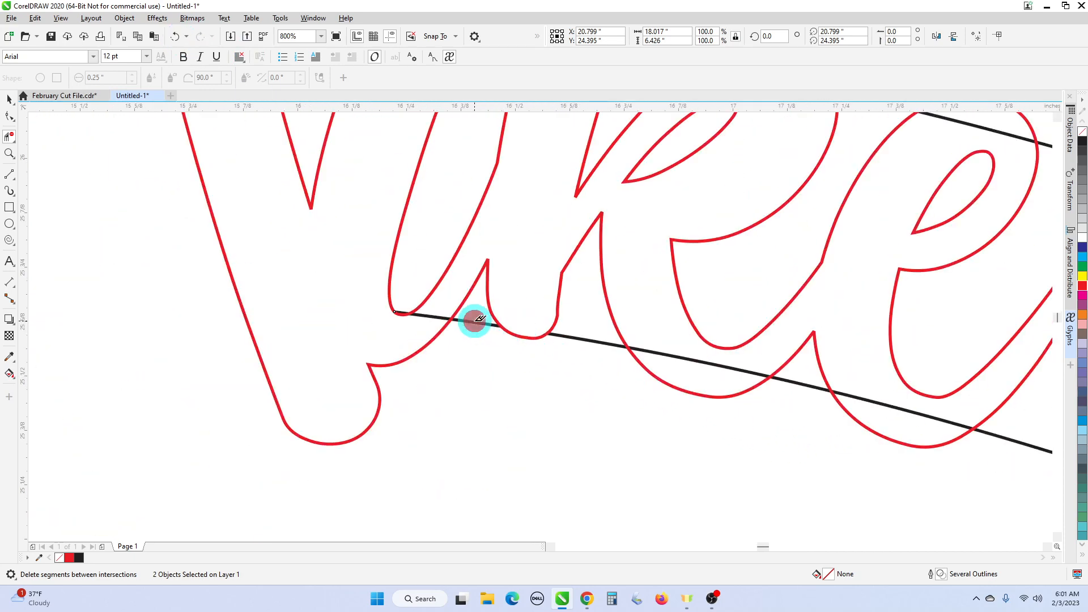
left_click(469, 324)
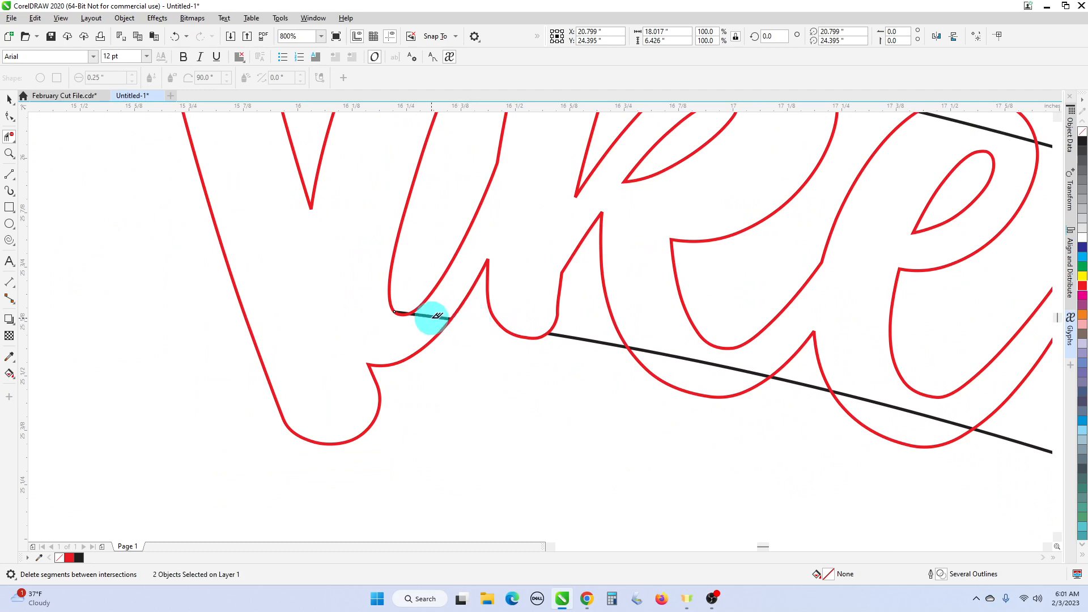
left_click(431, 318)
left_click(425, 323)
- Delete the remaining line pieces inside the lettering and crossing the e
scroll(398, 312, "up", 1)
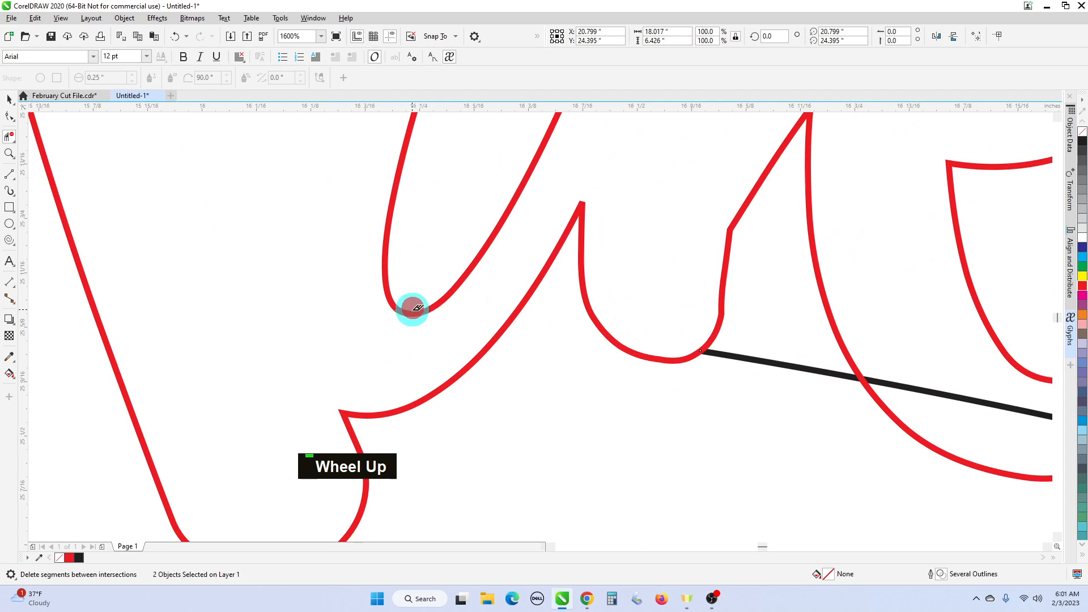
left_click(755, 362)
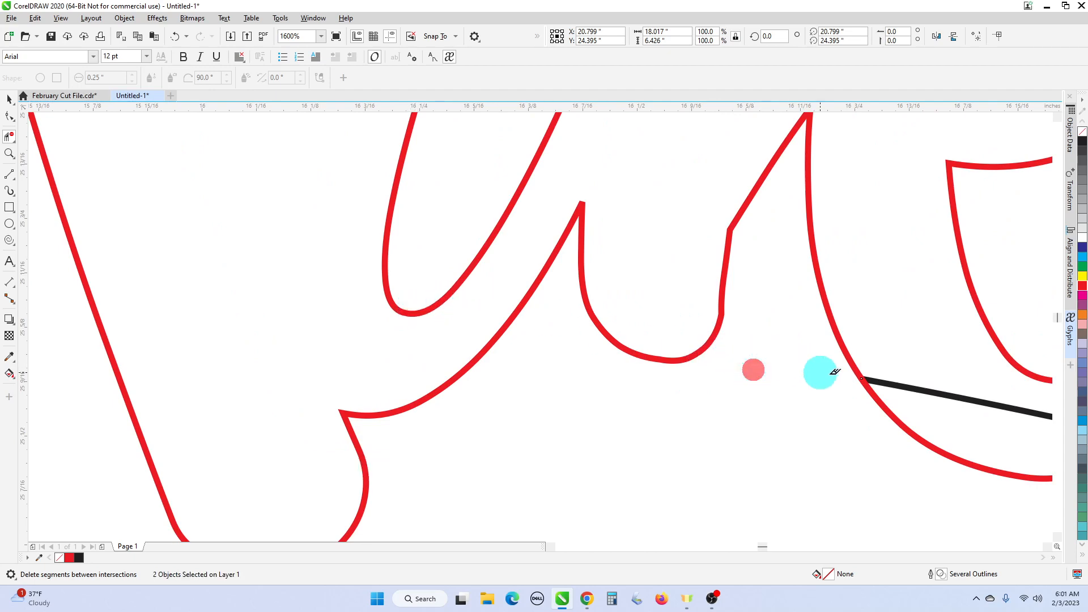
left_click(927, 391)
scroll(957, 397, "down", 3)
scroll(566, 359, "left", 2)
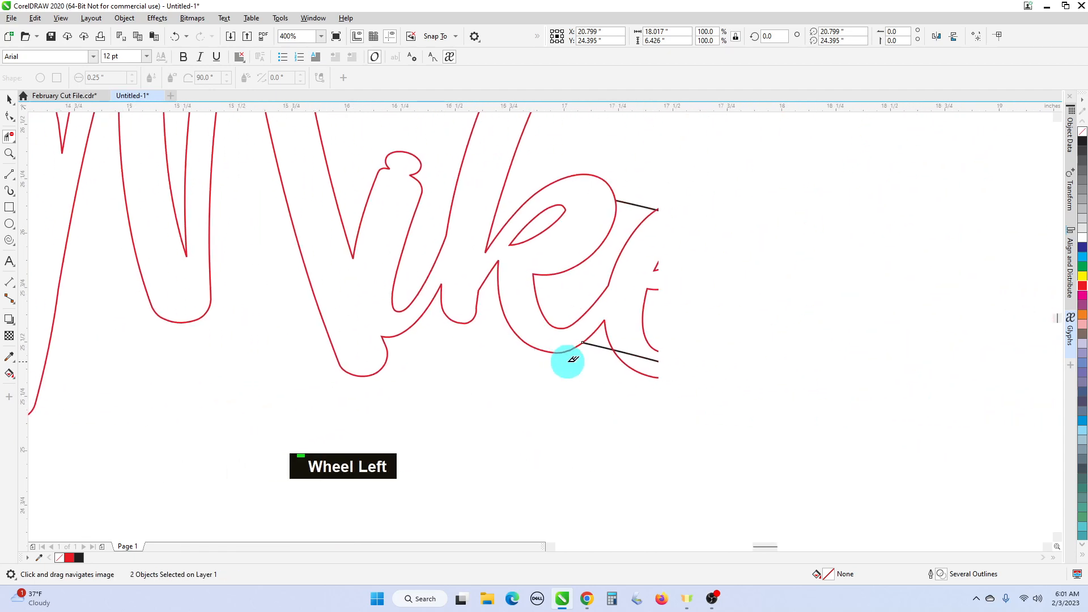
scroll(598, 350, "up", 1)
scroll(595, 351, "up", 1)
left_click(615, 322)
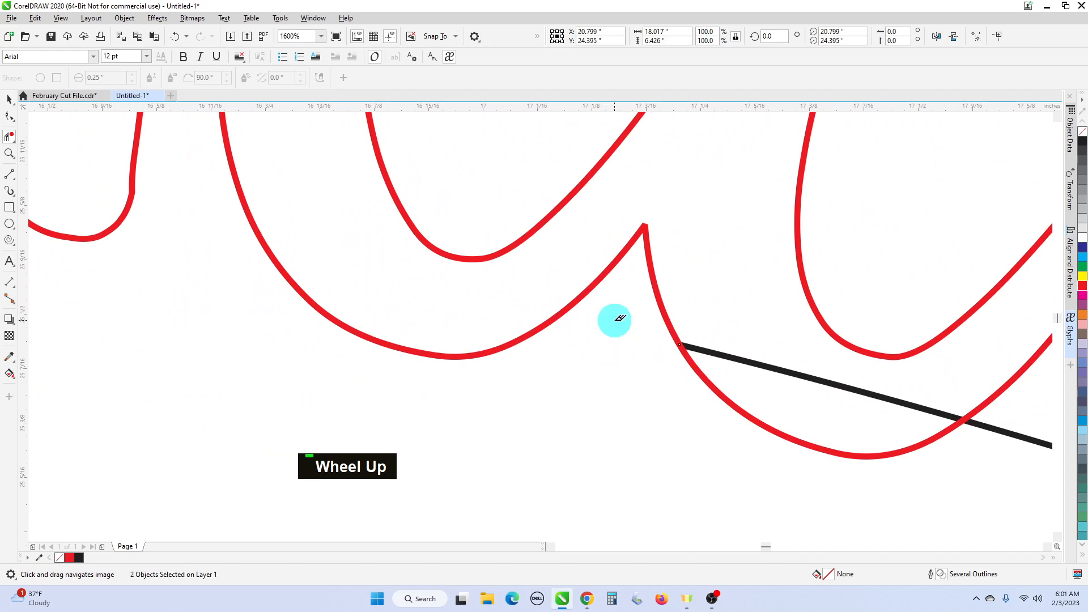
left_click(775, 376)
- Clear the last line pieces inside the e's
scroll(802, 380, "down", 3)
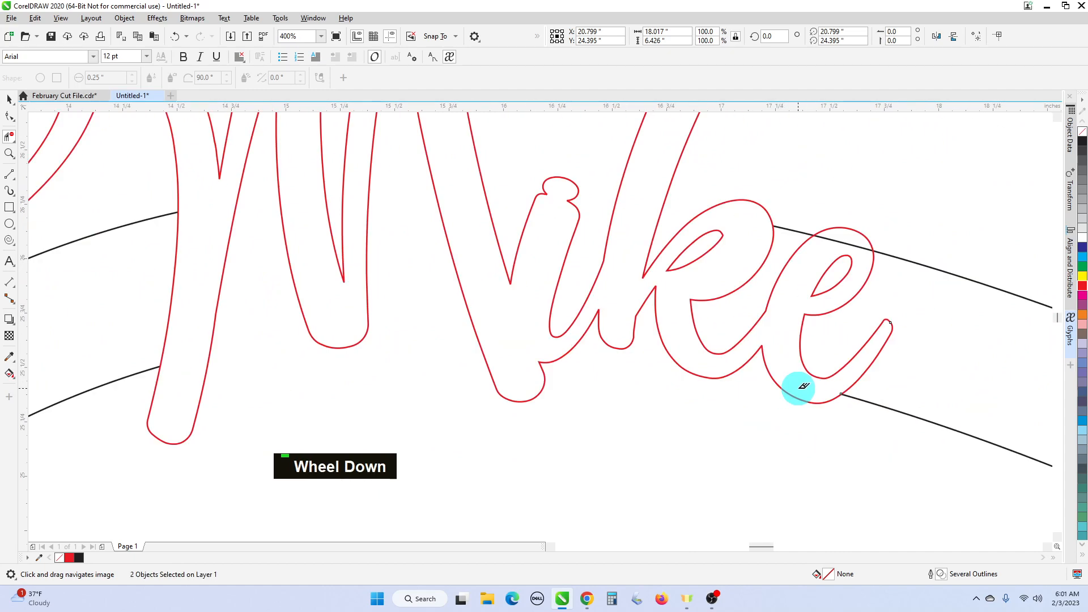
scroll(813, 320, "up", 1)
left_click(762, 276)
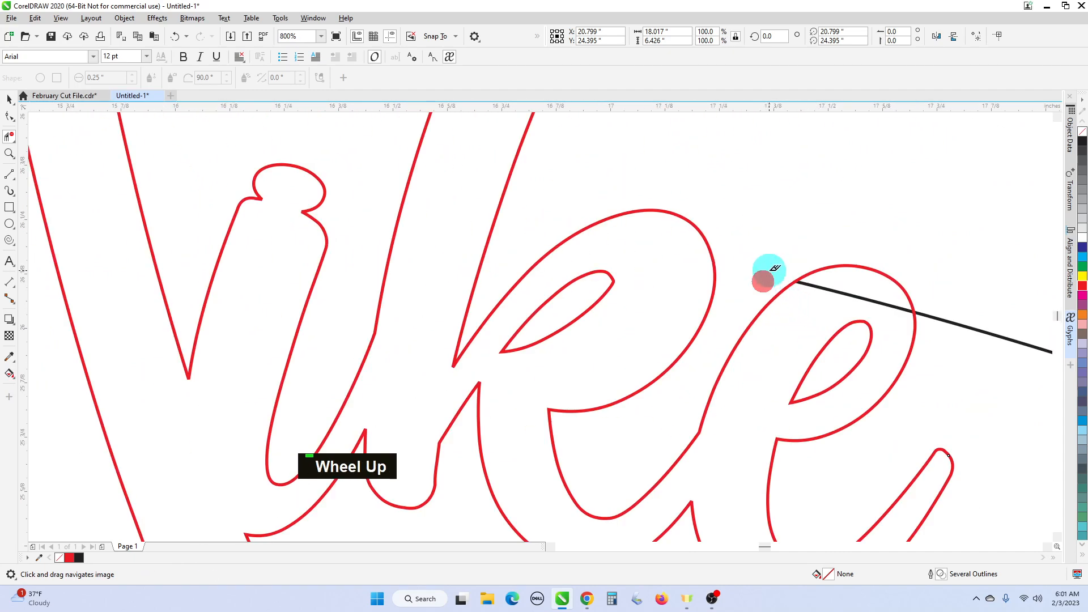
left_click(842, 295)
scroll(833, 311, "down", 3)
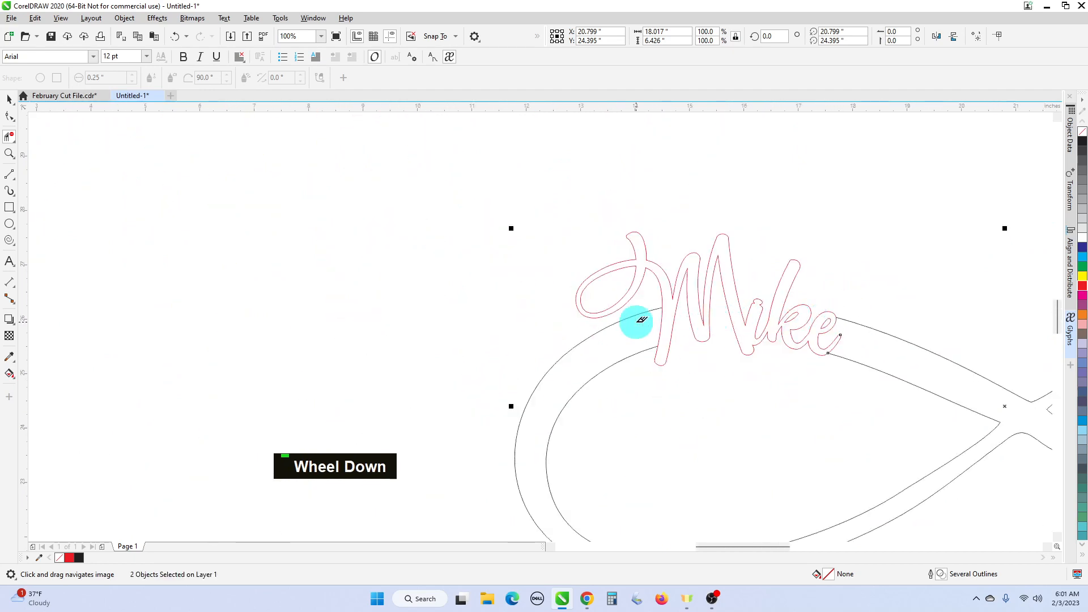
scroll(642, 319, "up", 1)
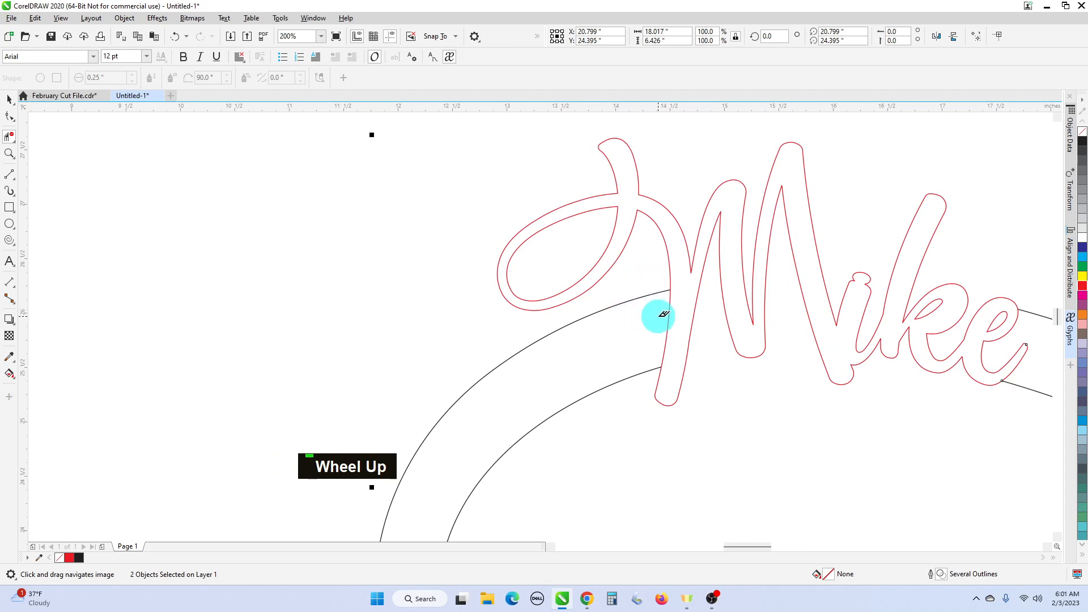
left_click(658, 315)
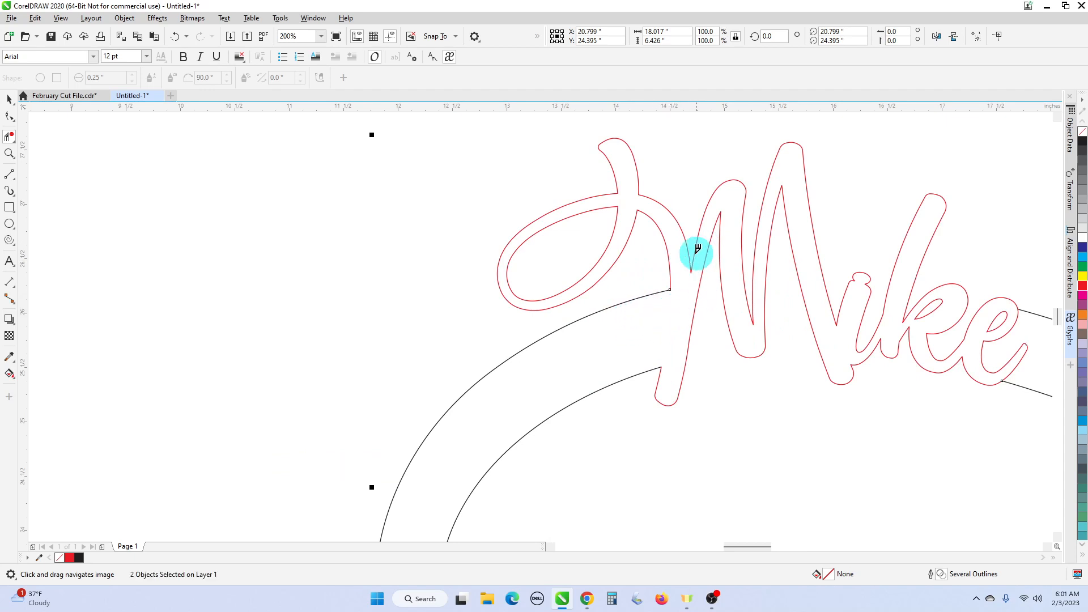
scroll(600, 329, "down", 2)
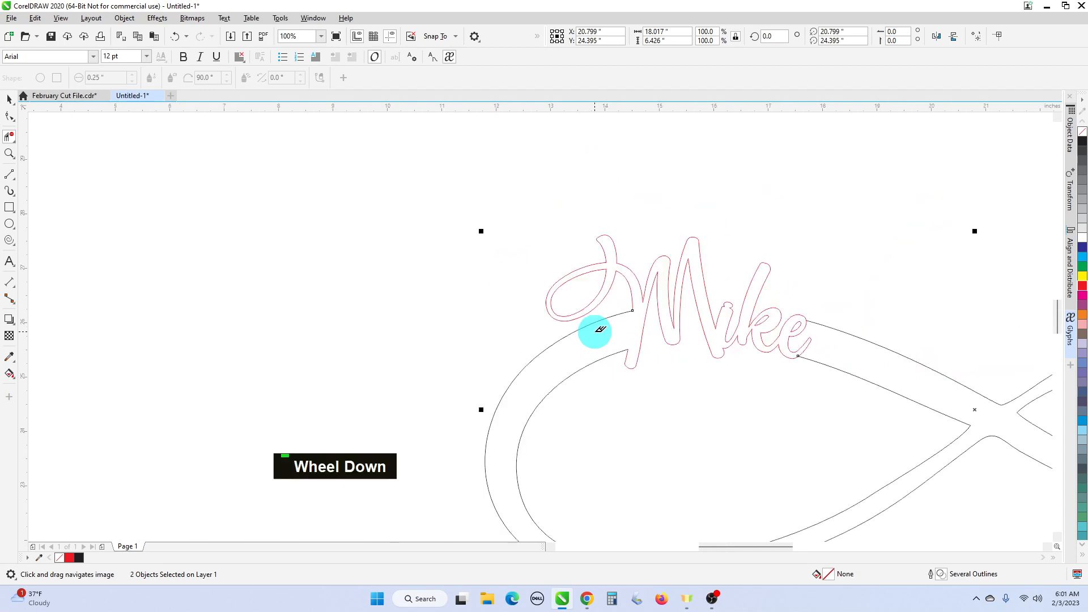
scroll(851, 351, "up", 2)
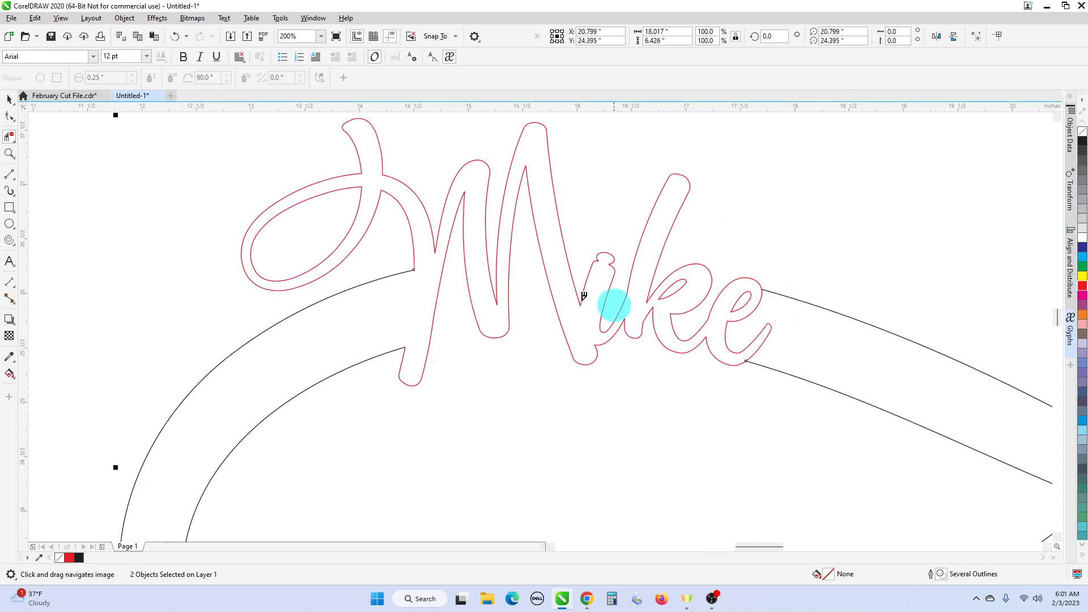
- With the Shape tool, add a node and drag the upper curve's end onto the final e's tail, arching it
left_click(9, 117)
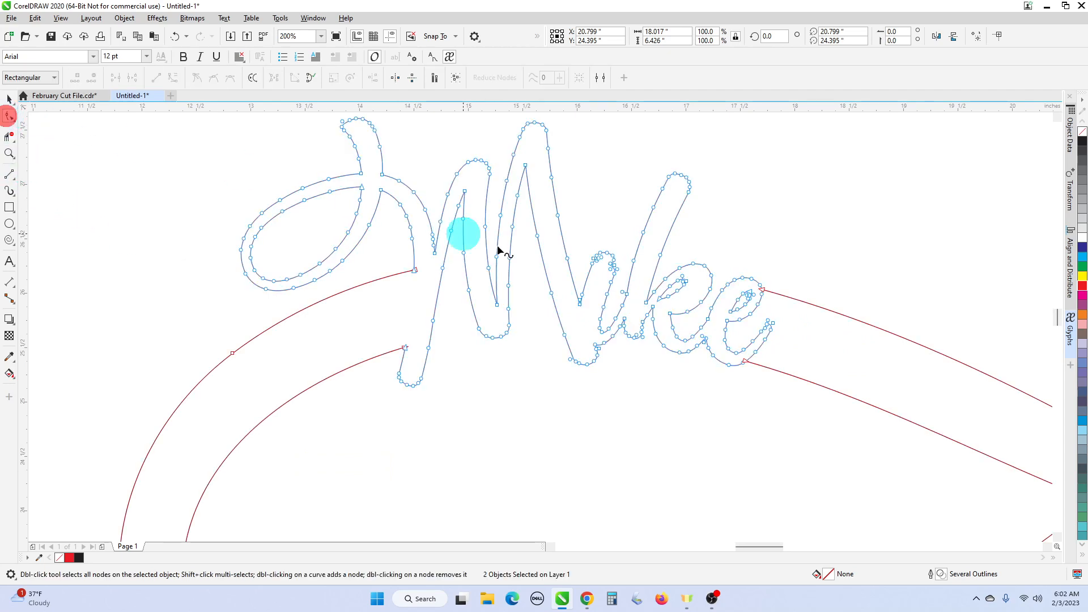
scroll(727, 337, "up", 1)
middle_click(852, 349)
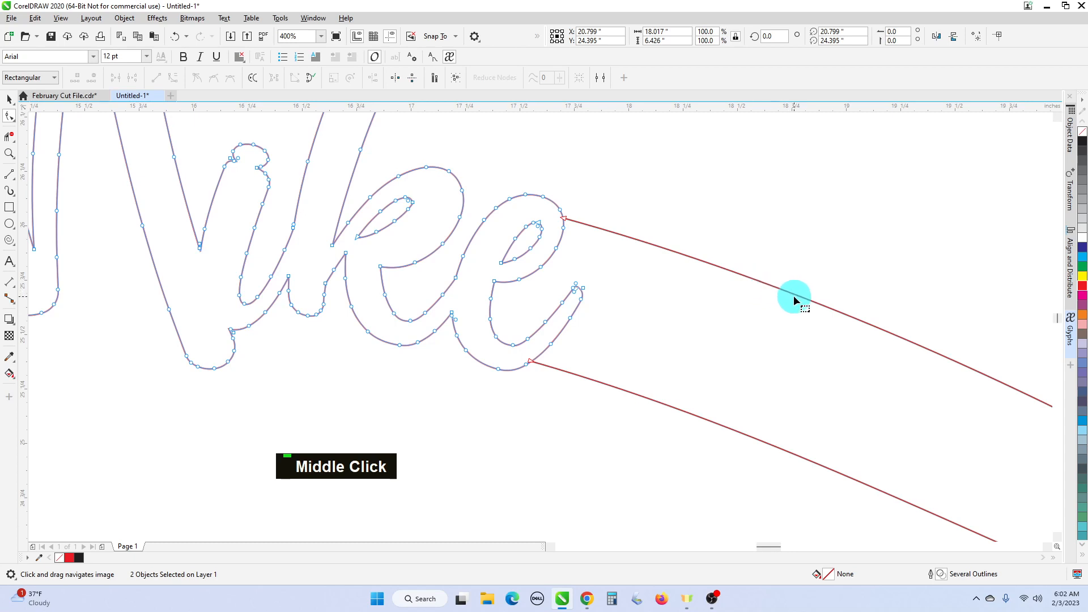
double_click(810, 302)
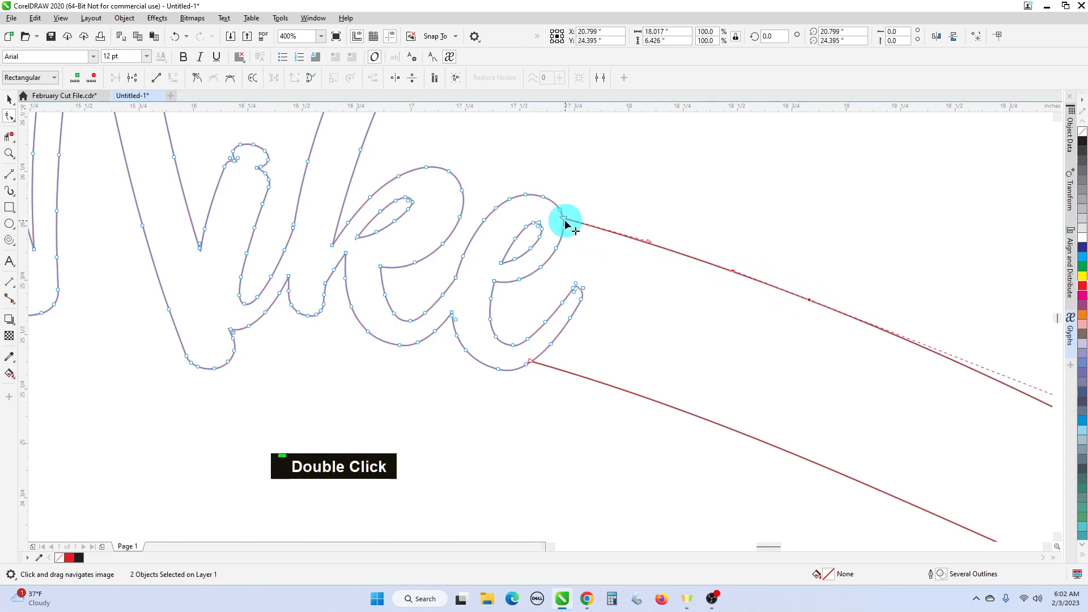
left_click_drag(564, 220, 577, 287)
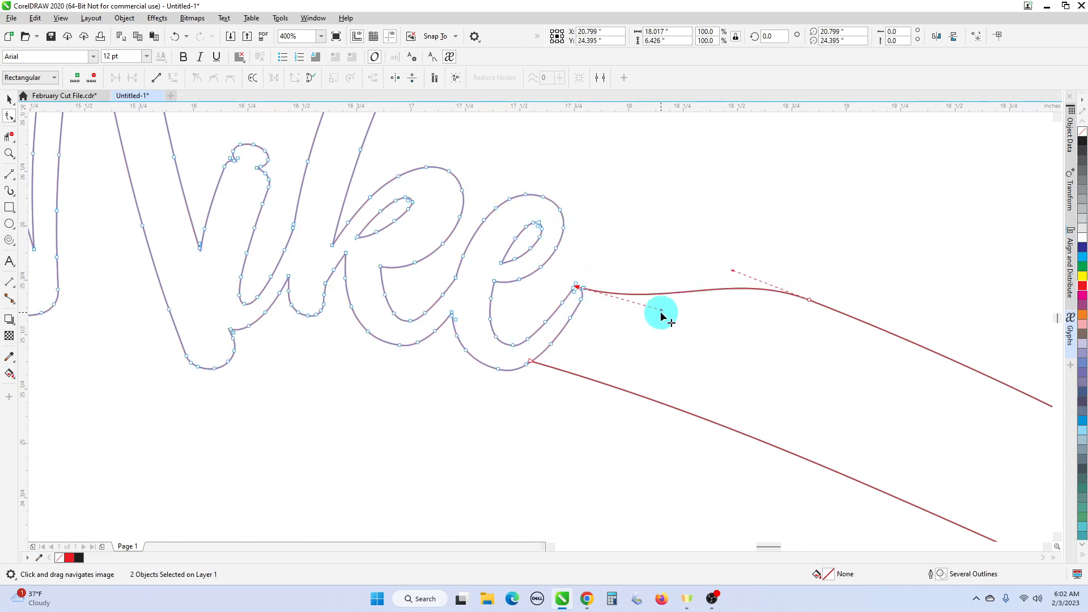
left_click_drag(661, 311, 673, 268)
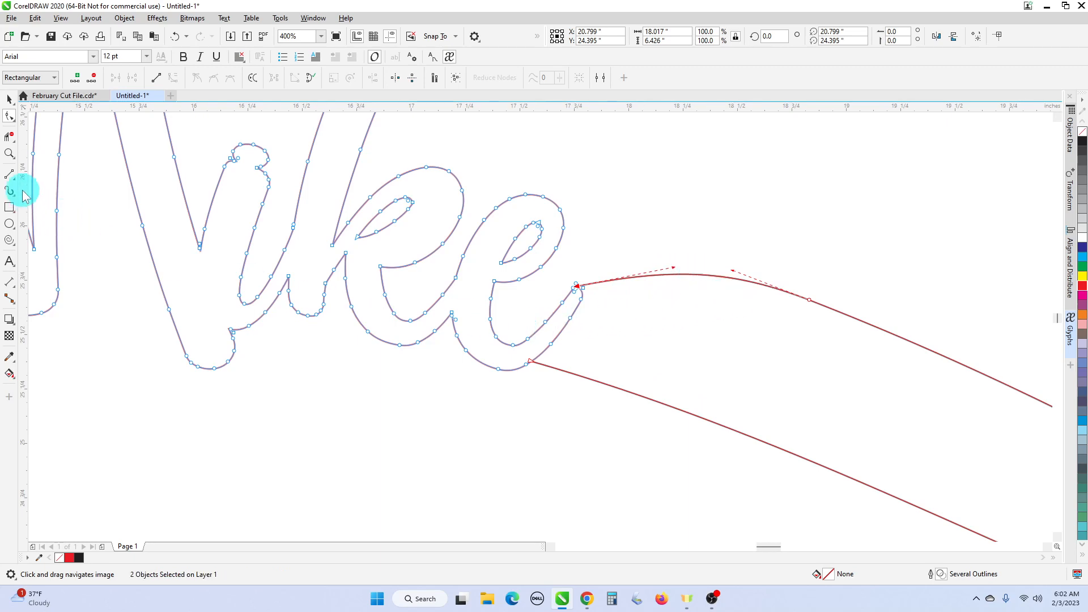
- Marquee-select the Mike lettering and infinity outline and Combine them into one curve
left_click(9, 138)
scroll(547, 297, "up", 1)
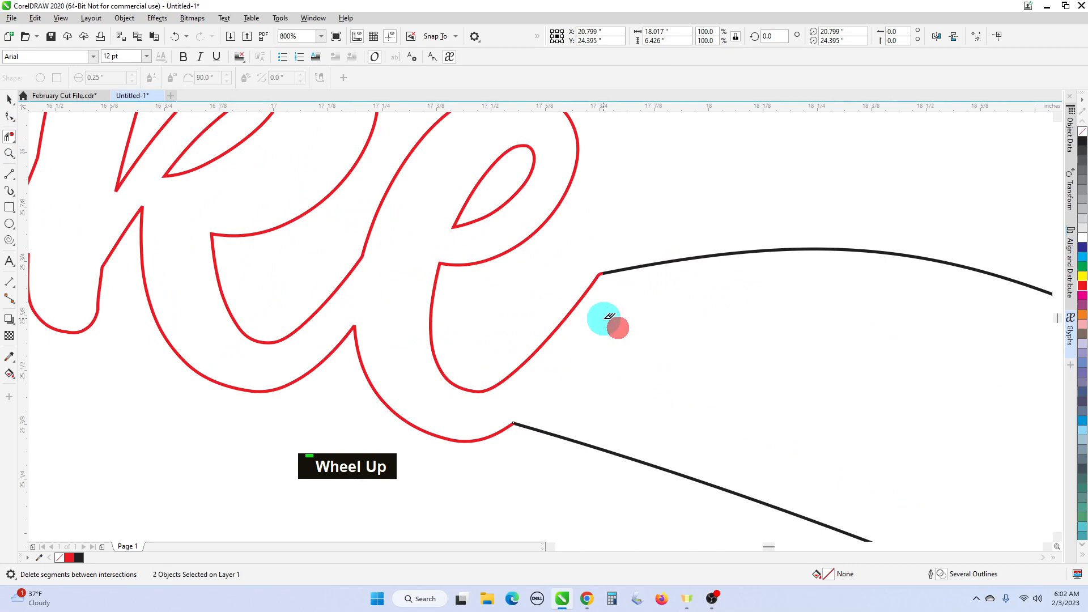
scroll(630, 311, "down", 3)
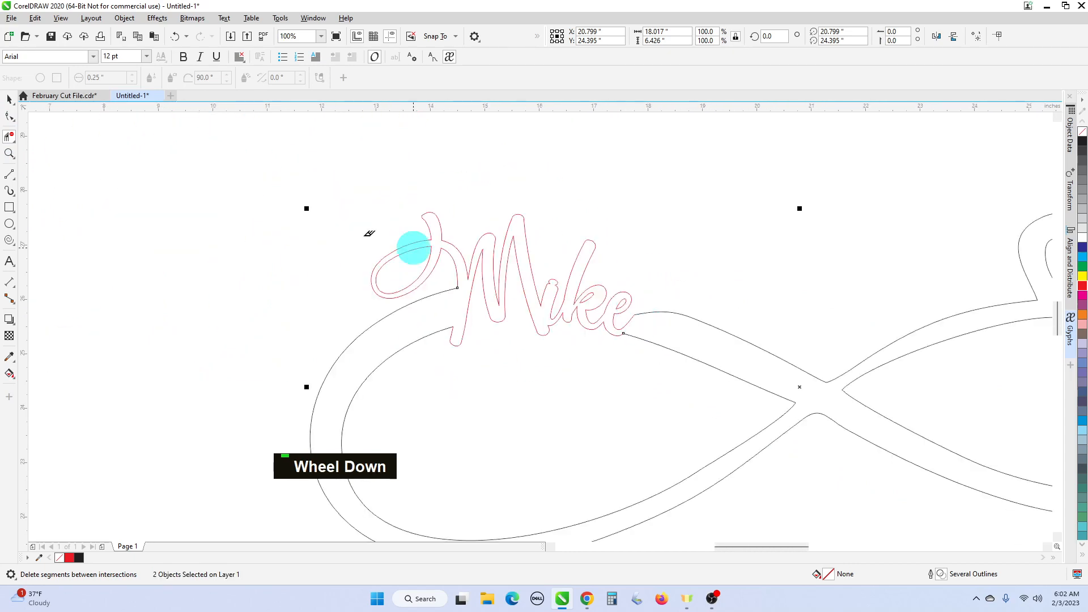
left_click(9, 99)
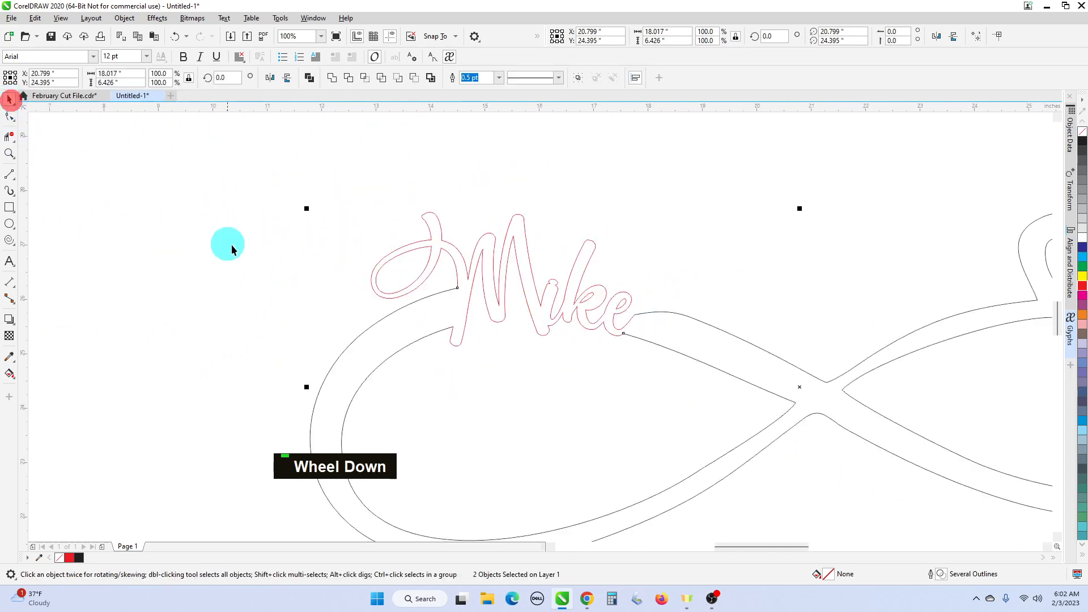
scroll(231, 245, "down", 2)
mouse_move(230, 221)
left_mouse_down()
mouse_move(393, 318)
mouse_move(522, 354)
left_mouse_up()
scroll(282, 271, "up", 4)
scroll(511, 283, "down", 1)
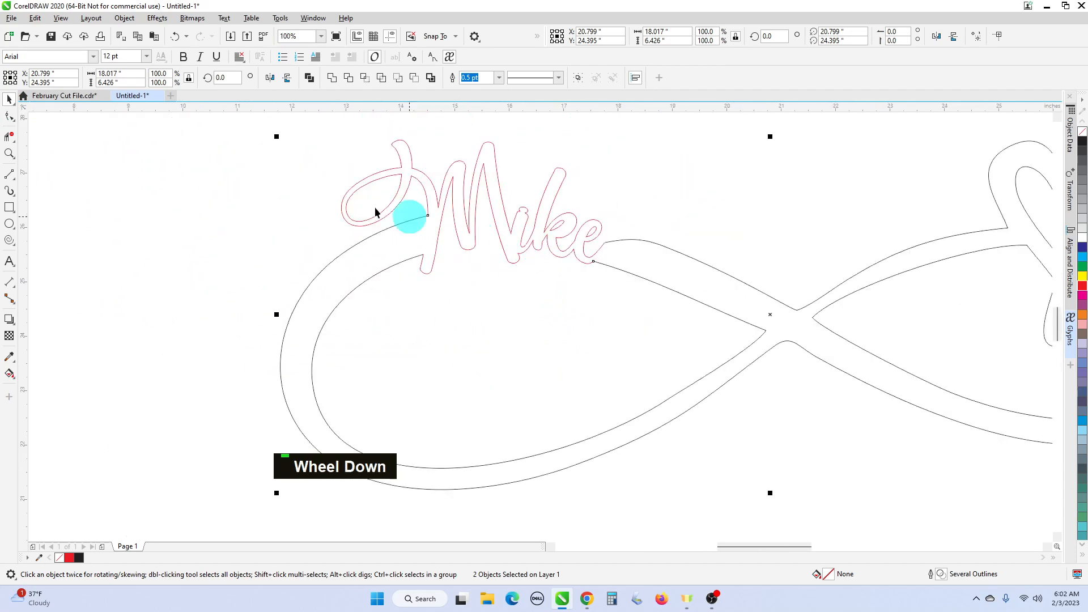
right_click(495, 237)
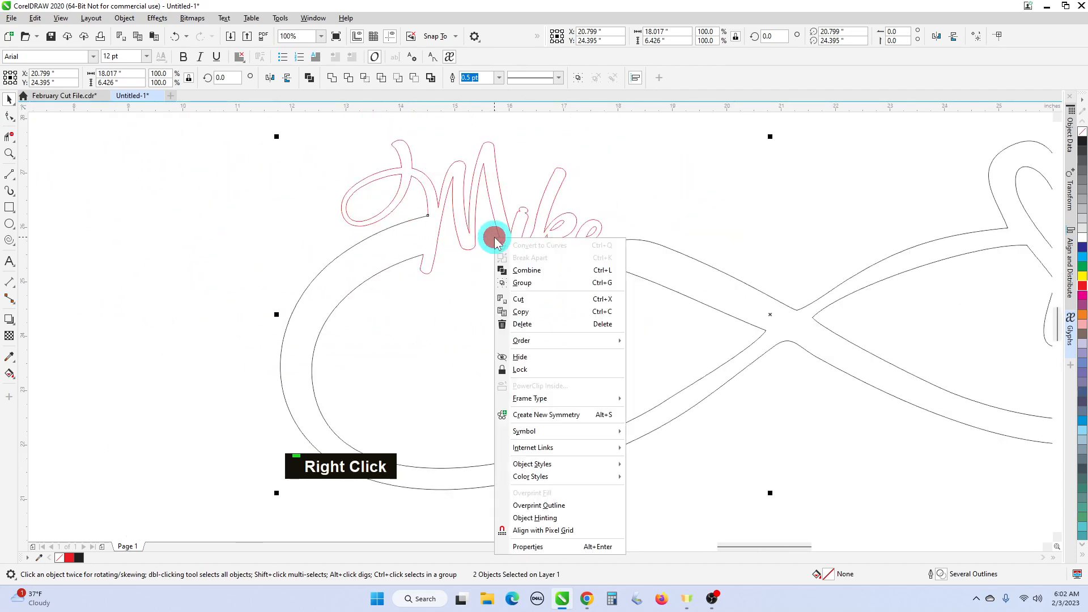
left_click(531, 268)
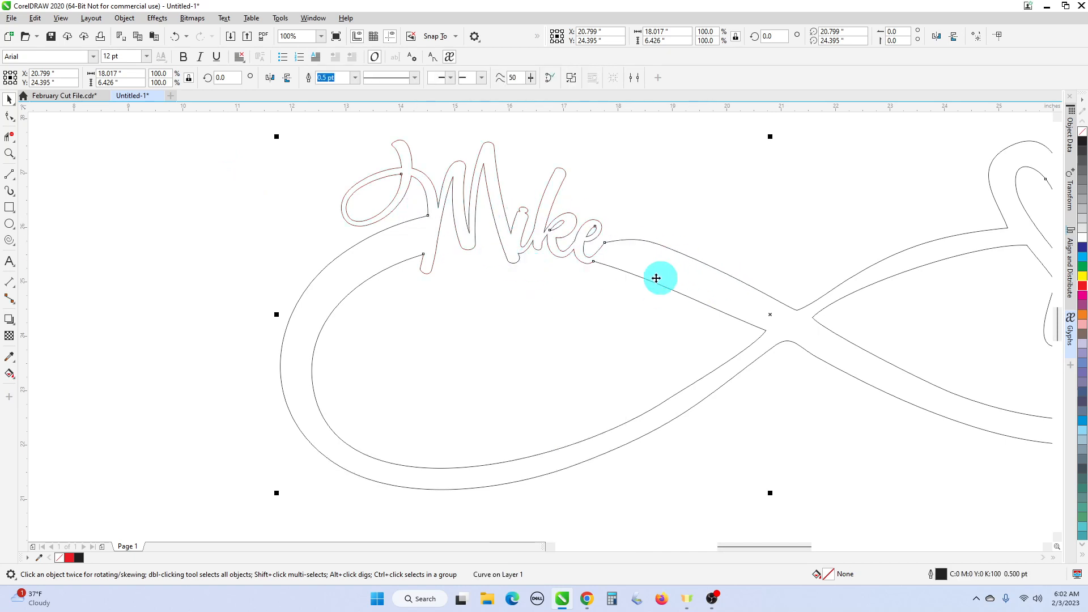
- Join the two overlapping end nodes of the combined curve into one
left_click(9, 116)
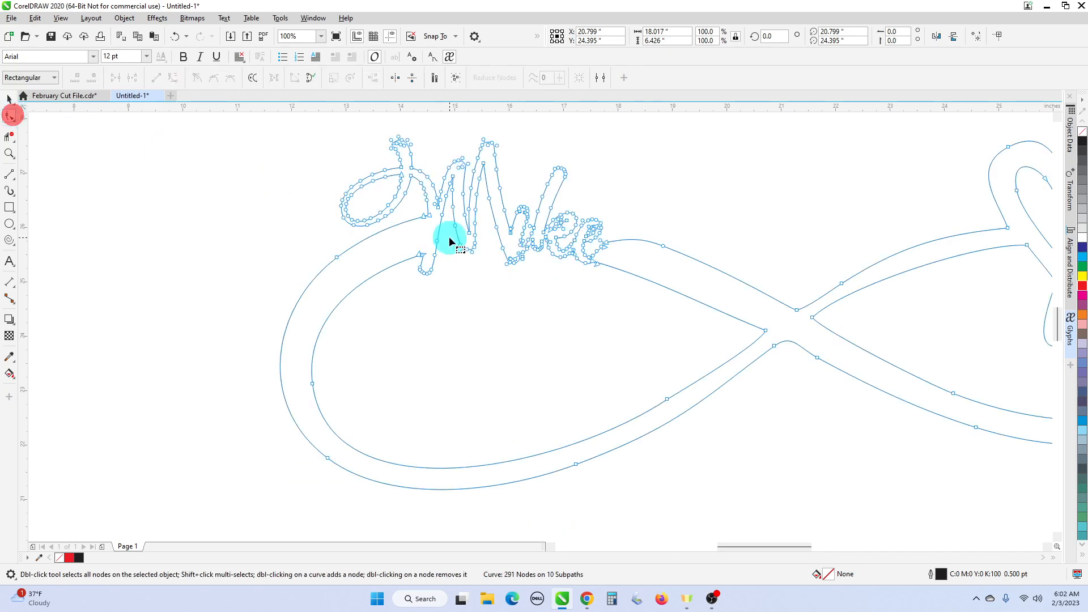
scroll(442, 227, "up", 2)
scroll(374, 186, "up", 1)
left_click_drag(369, 190, 394, 212)
right_click(394, 213)
left_click(425, 250)
scroll(474, 340, "down", 3)
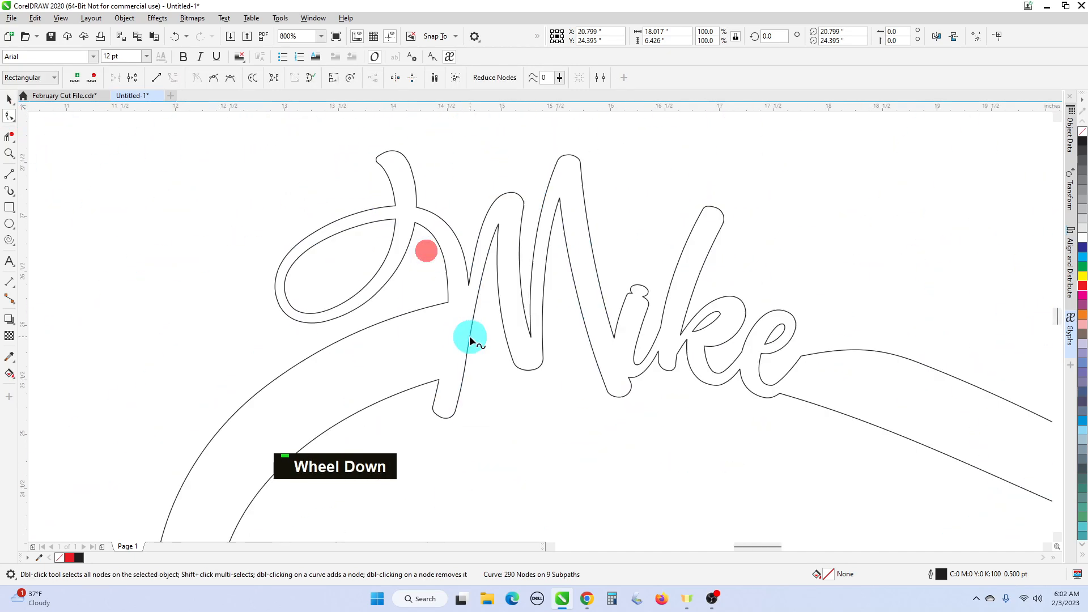
scroll(416, 348, "up", 2)
- Join the next pair of open ends and delete a stray node
left_click_drag(410, 351, 437, 384)
right_click(437, 384)
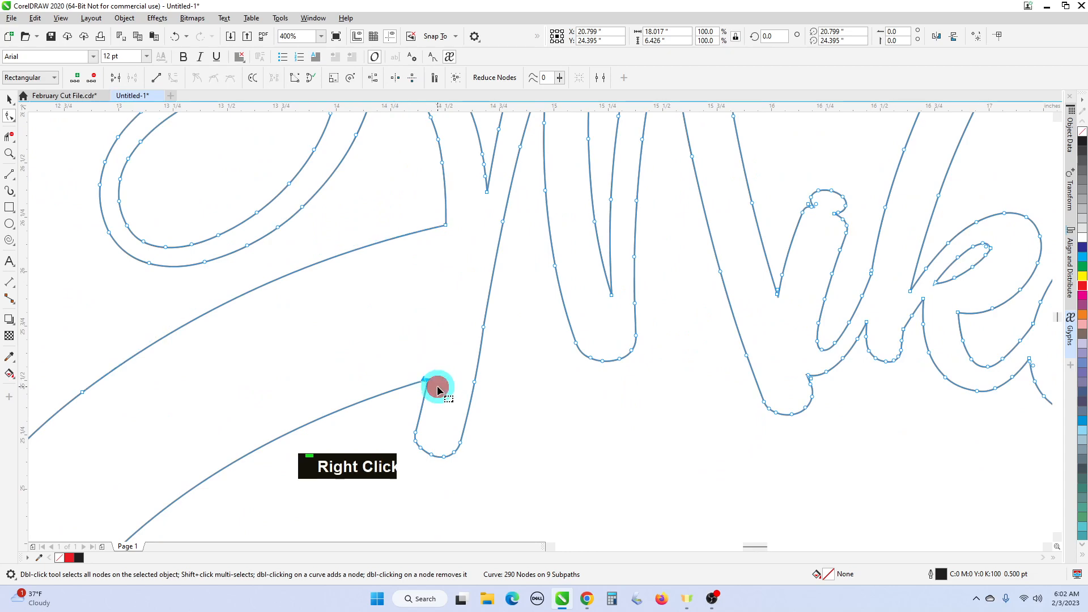
left_click(463, 213)
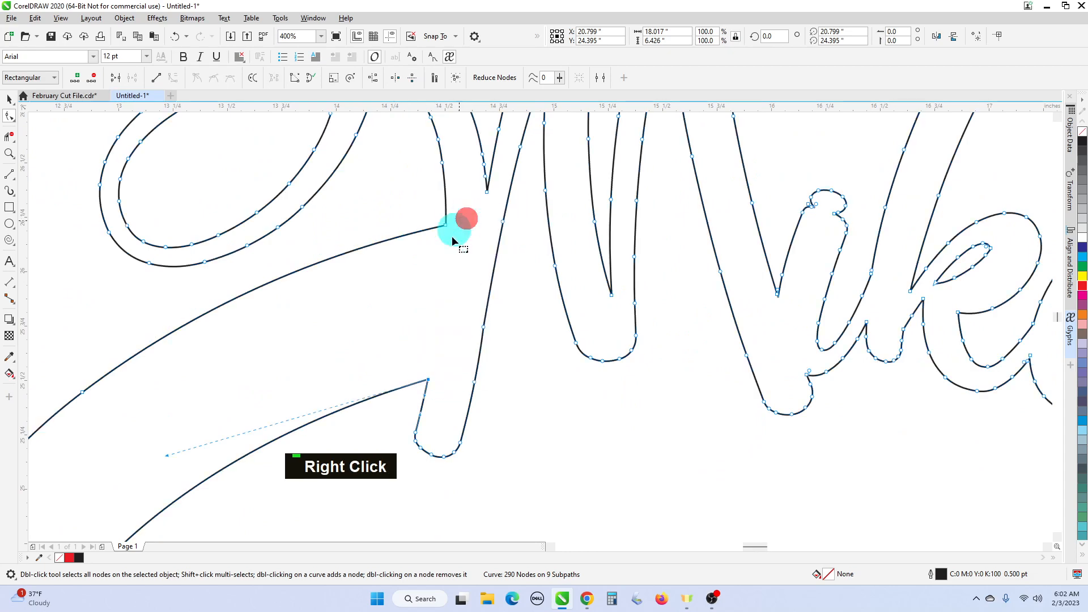
scroll(547, 311, "down", 2)
scroll(639, 304, "up", 4)
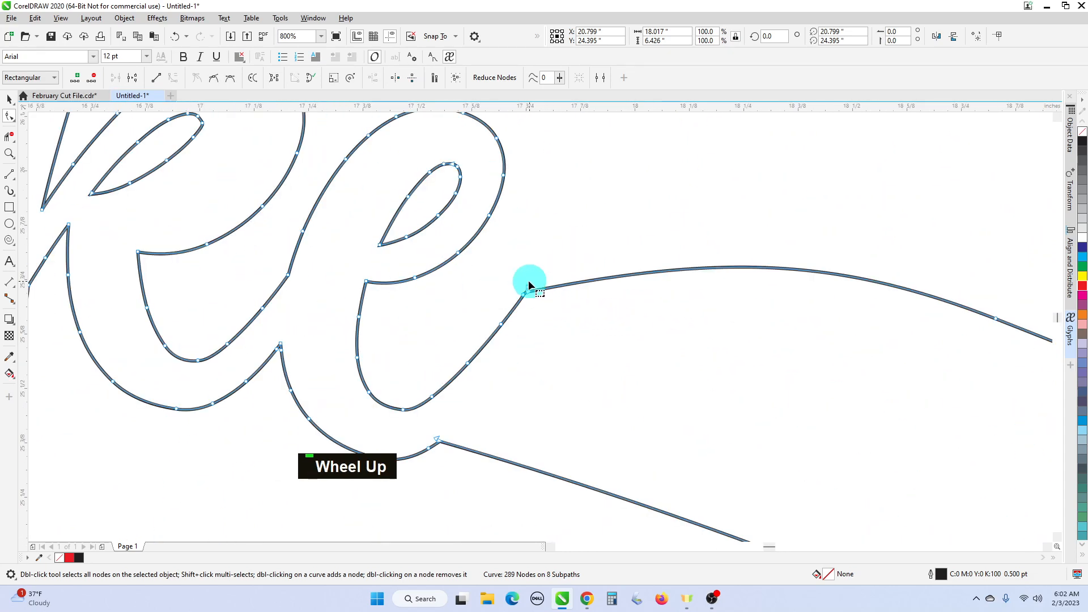
right_click(538, 309)
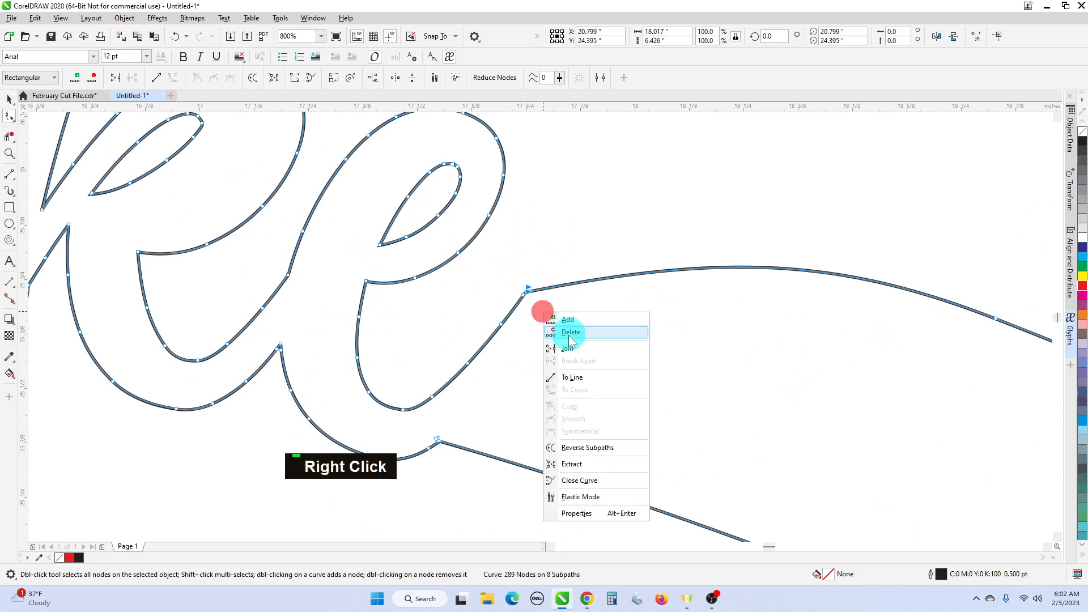
left_click(569, 346)
- Join the ends meeting at the pointed node below the final e
middle_click(429, 441)
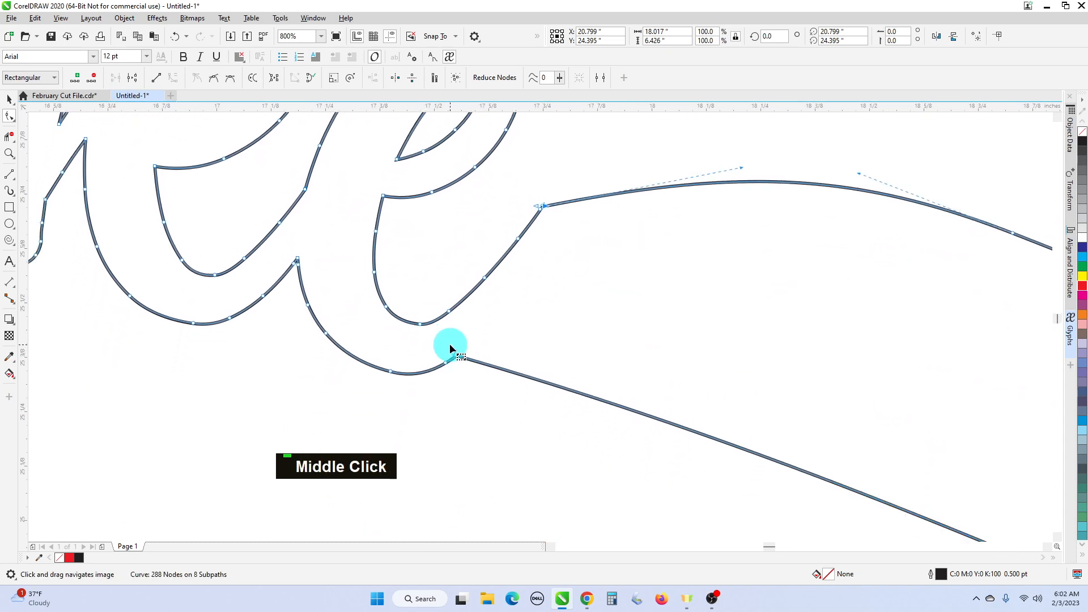
scroll(451, 347, "up", 3)
left_click_drag(509, 431, 508, 431)
right_click(508, 431)
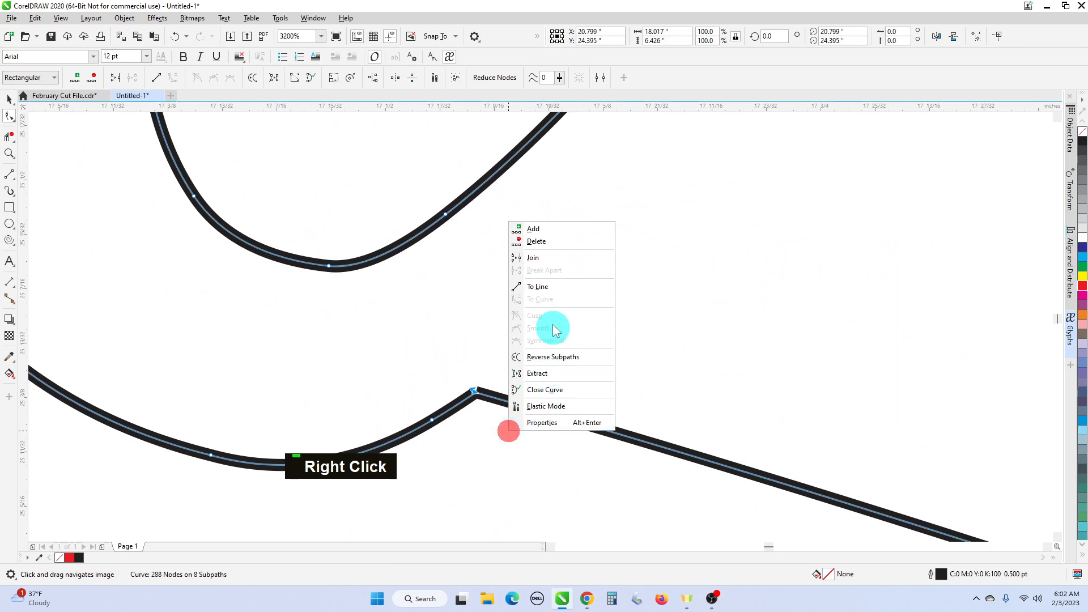
left_click(545, 260)
scroll(607, 336, "down", 6)
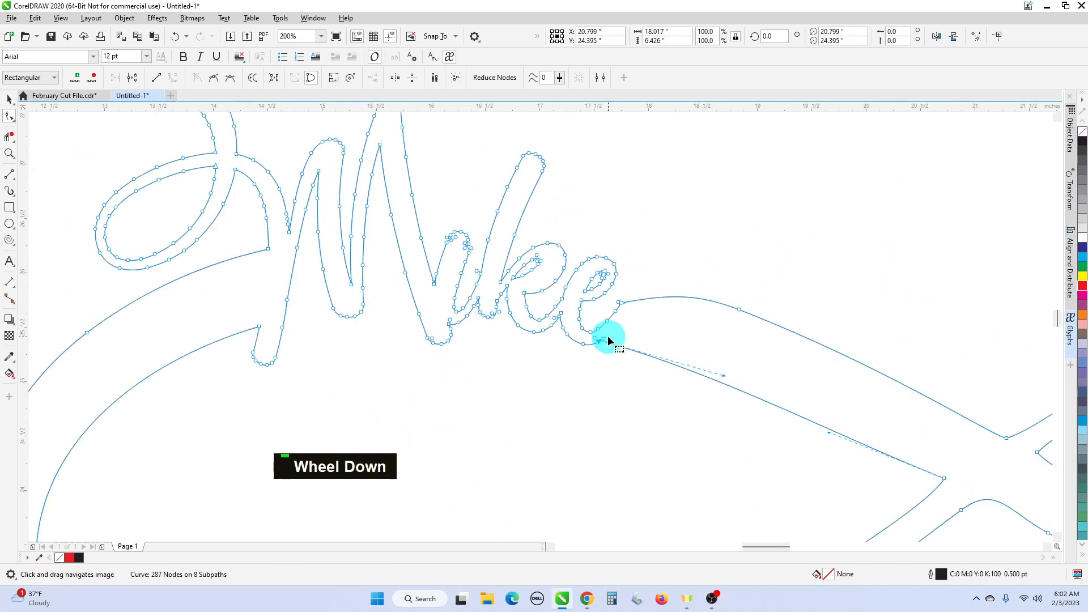
scroll(618, 355, "up", 1)
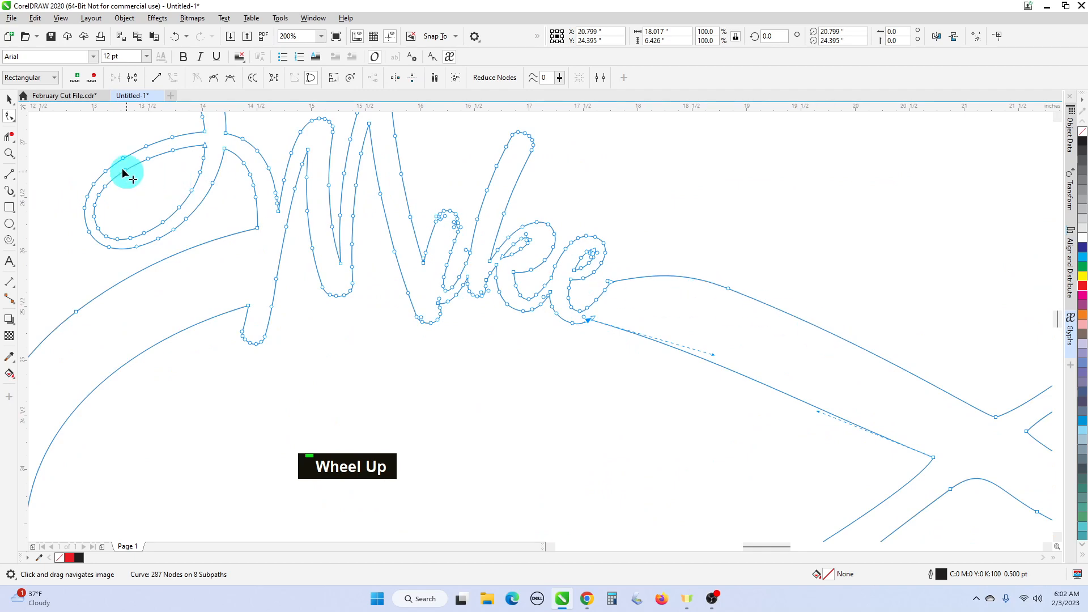
left_click(10, 117)
scroll(639, 319, "up", 1)
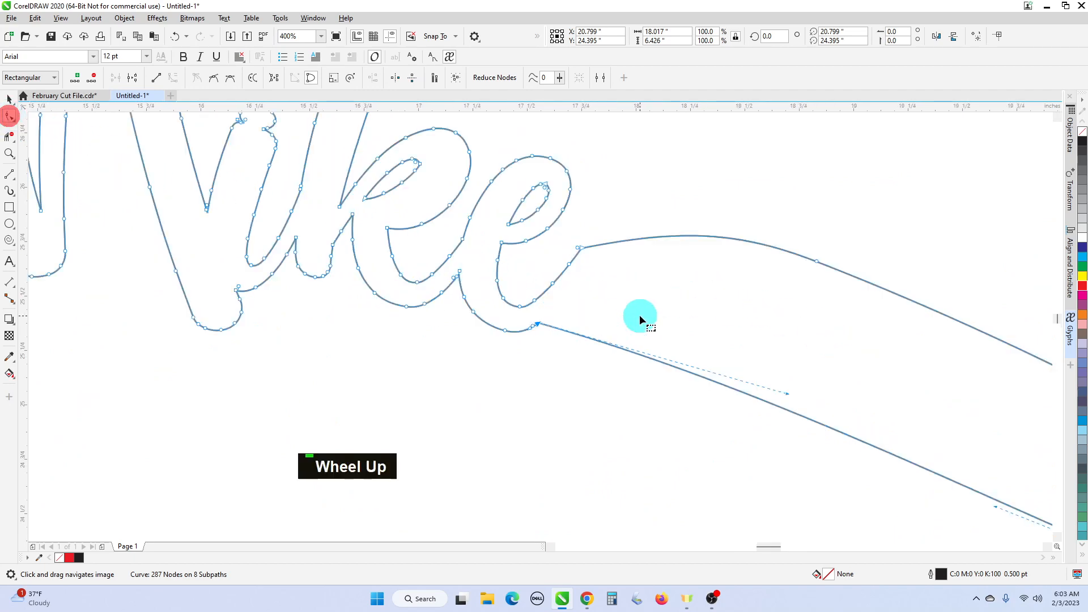
- Delete the extra nodes at the tail junction beneath the final e and on the upper tail curve
double_click(583, 248)
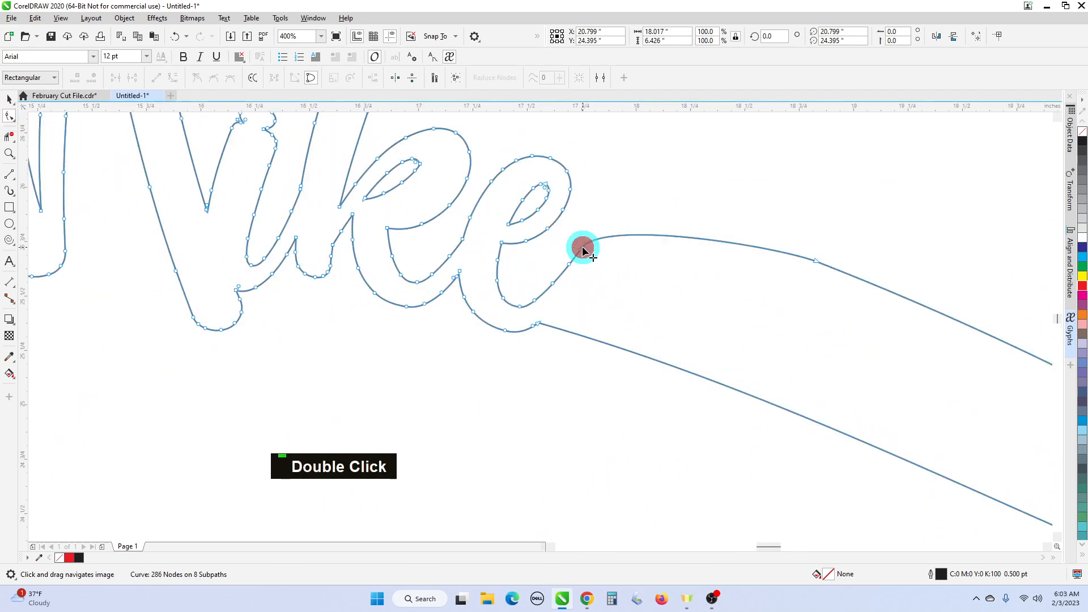
double_click(580, 251)
double_click(568, 261)
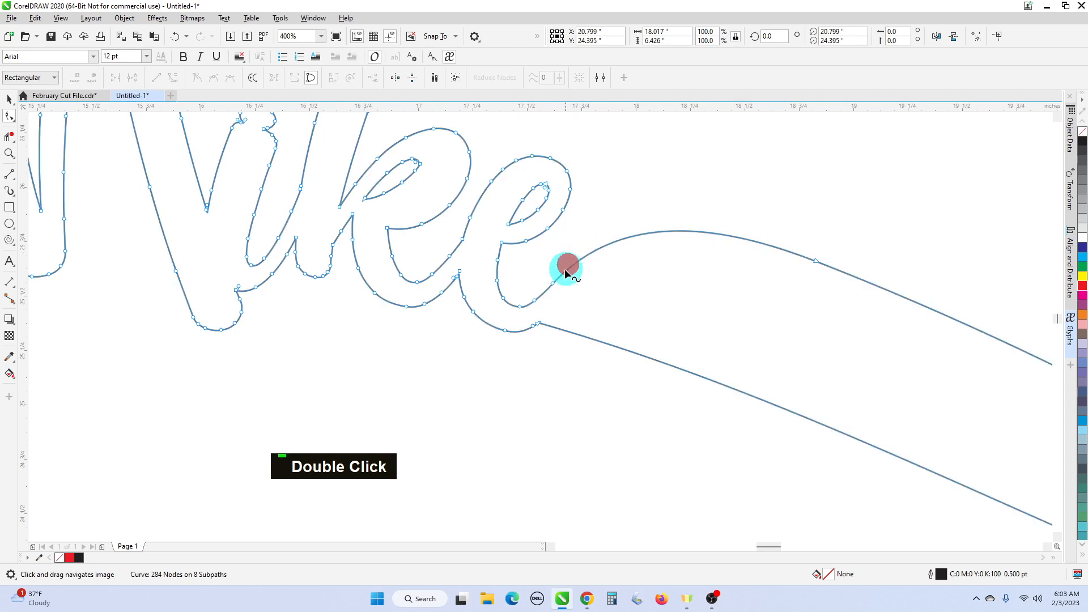
double_click(557, 282)
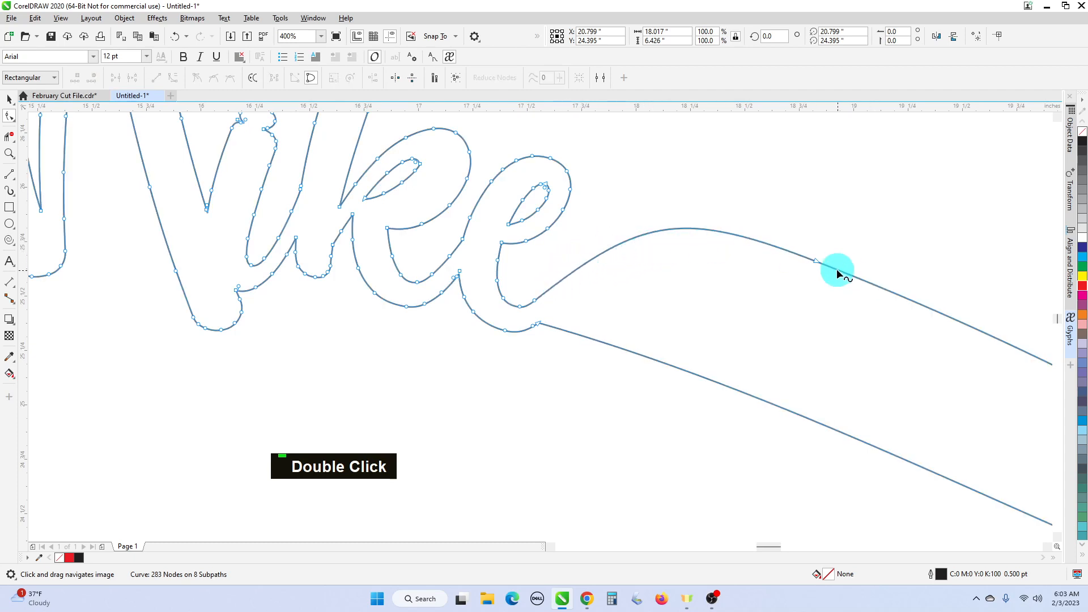
double_click(816, 261)
- Drag the upper tail segments into smoother arcs, undoing an unwanted node deletion on the e's tail
scroll(822, 283, "down", 1)
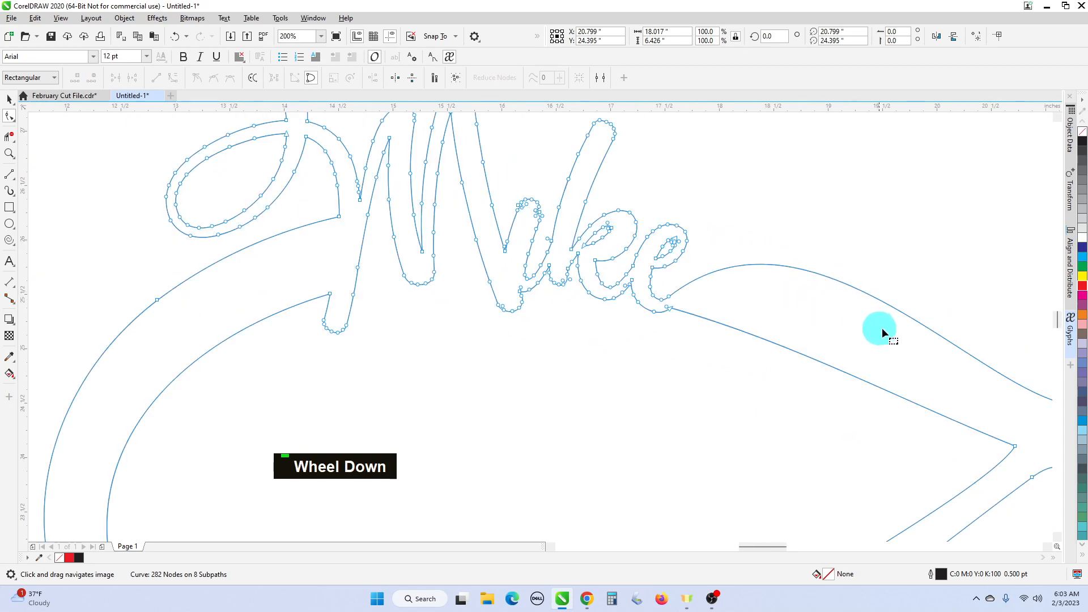
middle_click(881, 329)
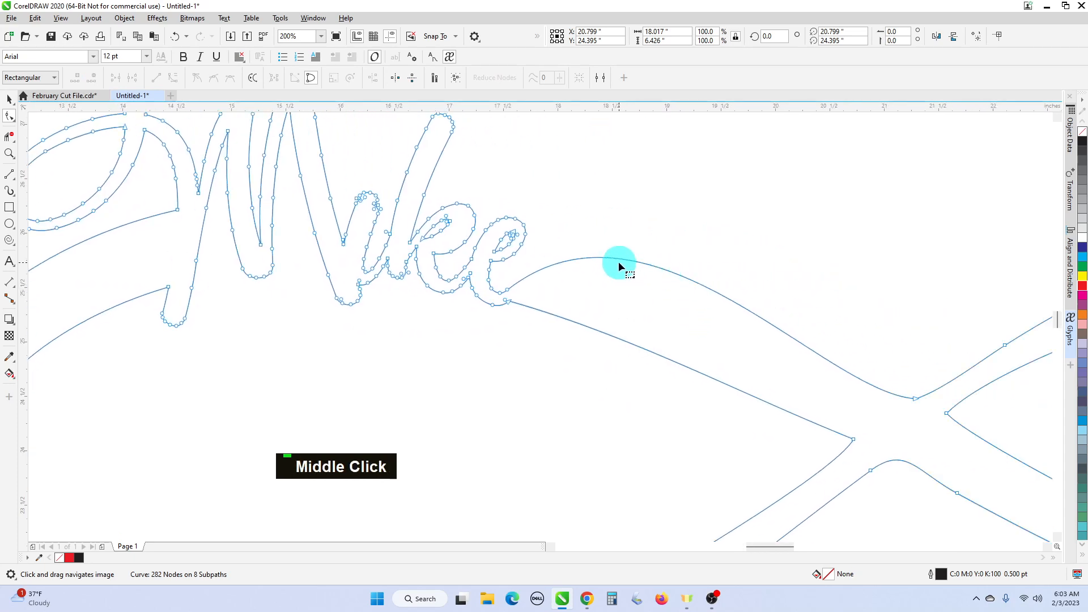
left_click_drag(614, 257, 655, 283)
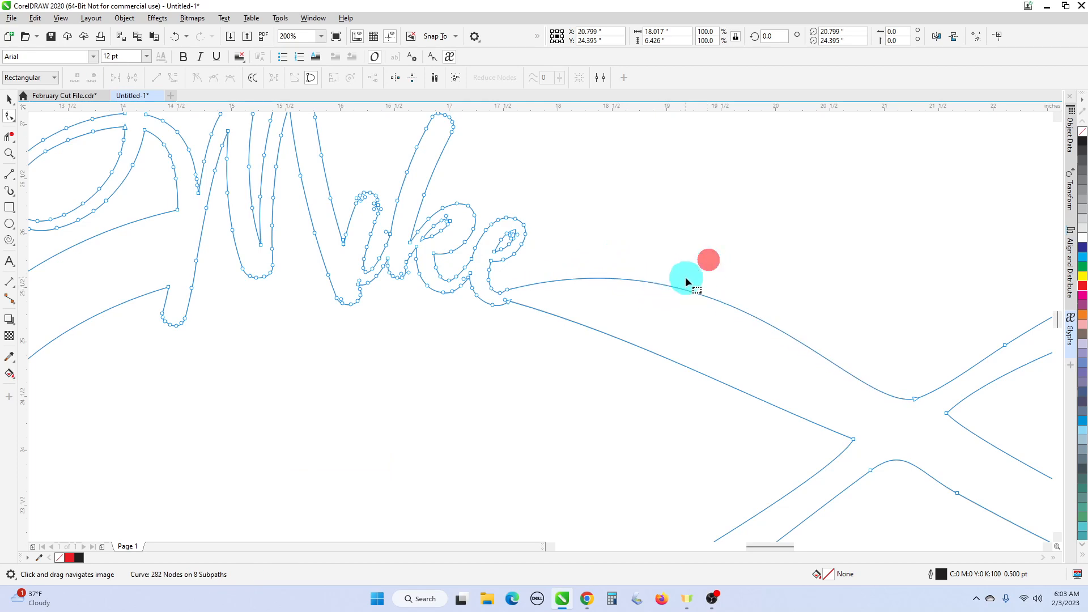
scroll(595, 320, "down", 1)
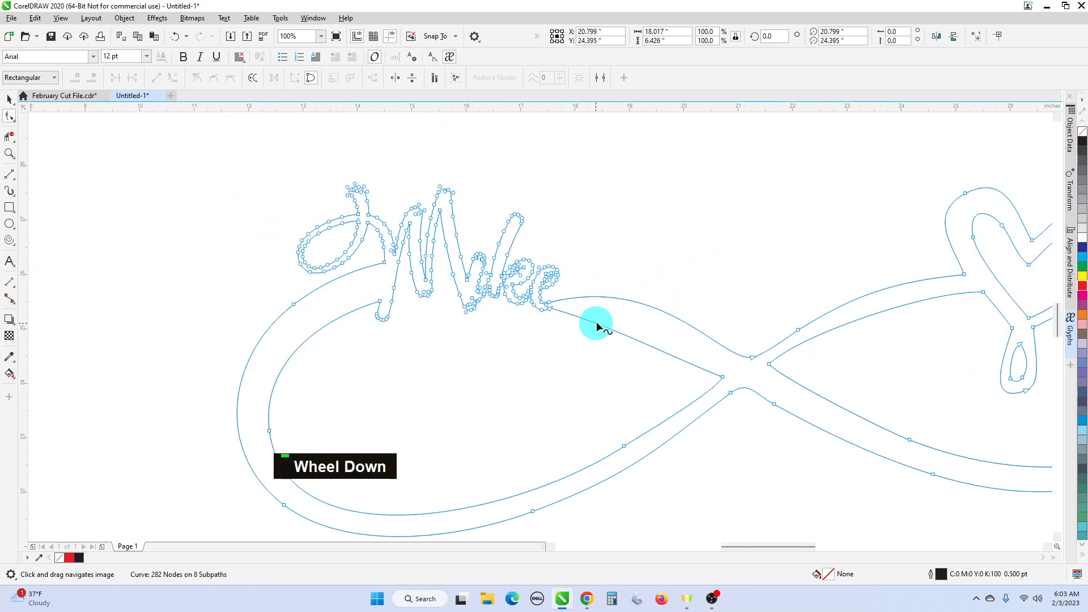
scroll(600, 324, "up", 1)
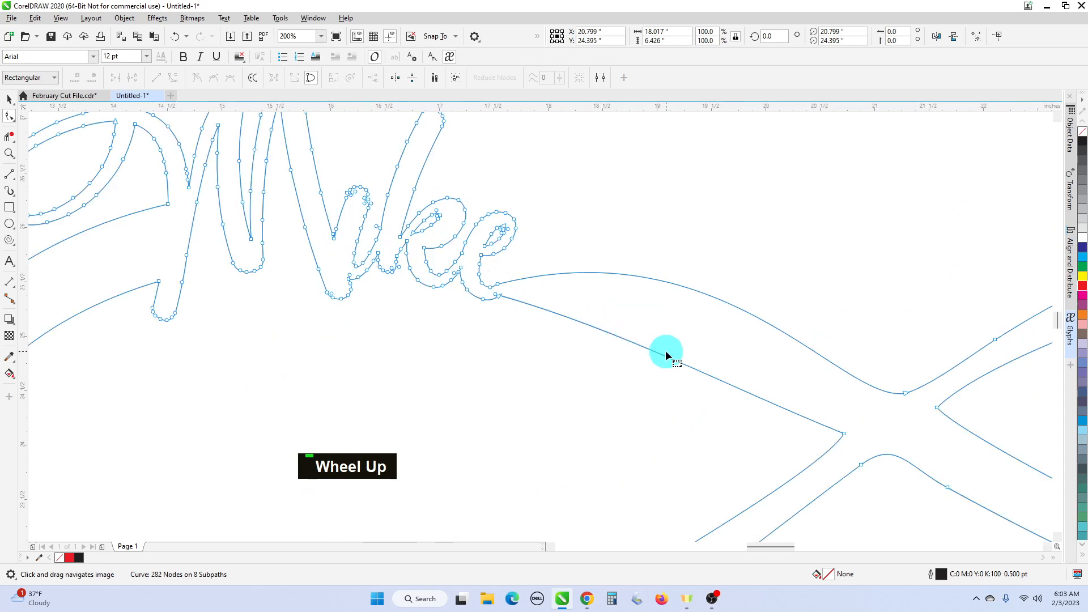
left_click_drag(664, 357, 688, 336)
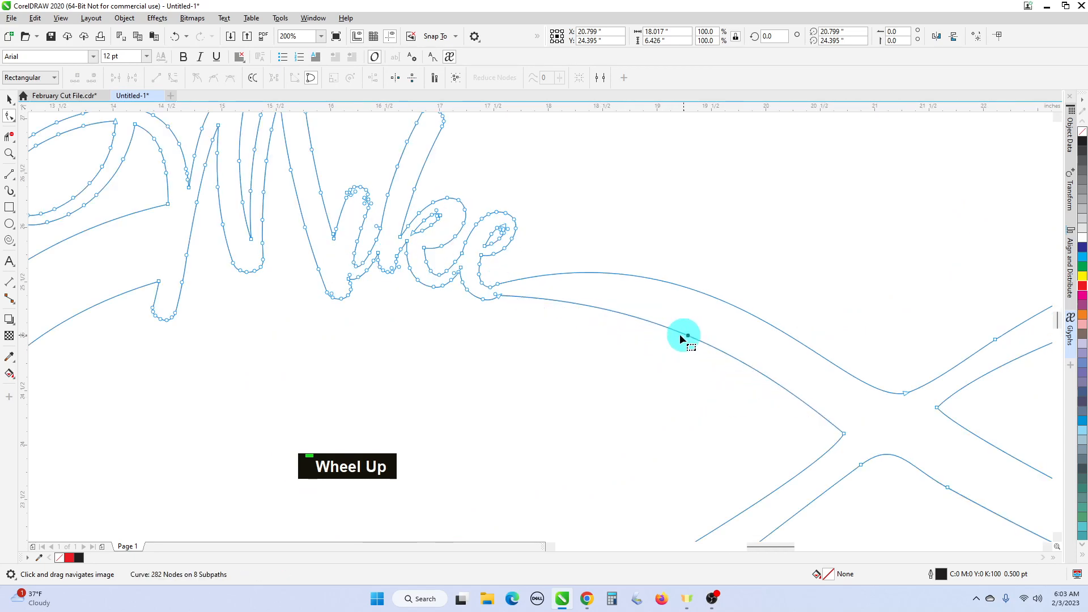
scroll(655, 338, "down", 1)
scroll(576, 314, "up", 1)
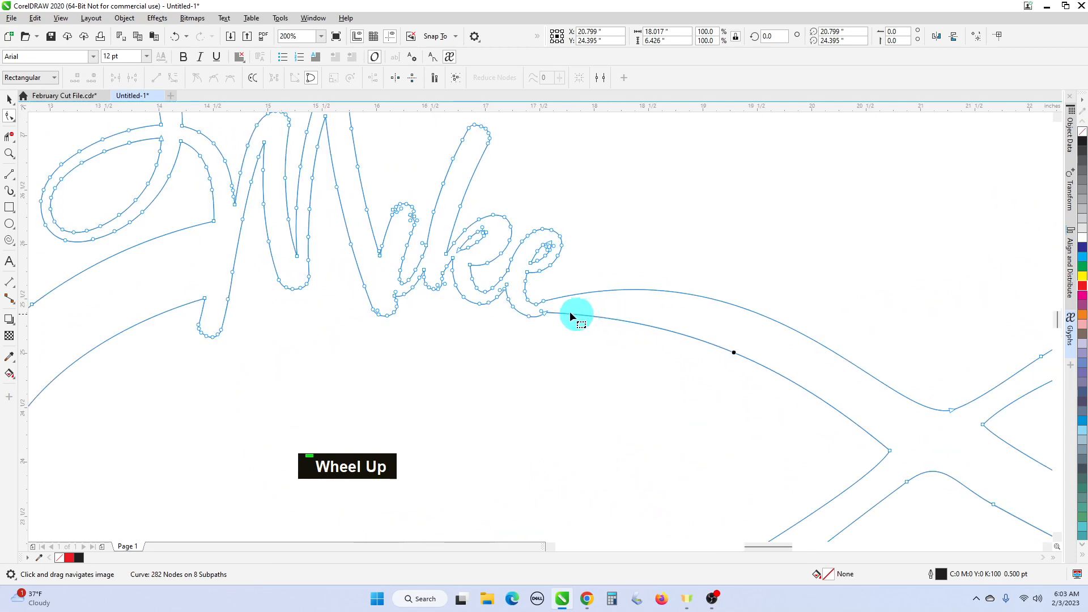
scroll(547, 306, "up", 1)
double_click(539, 294)
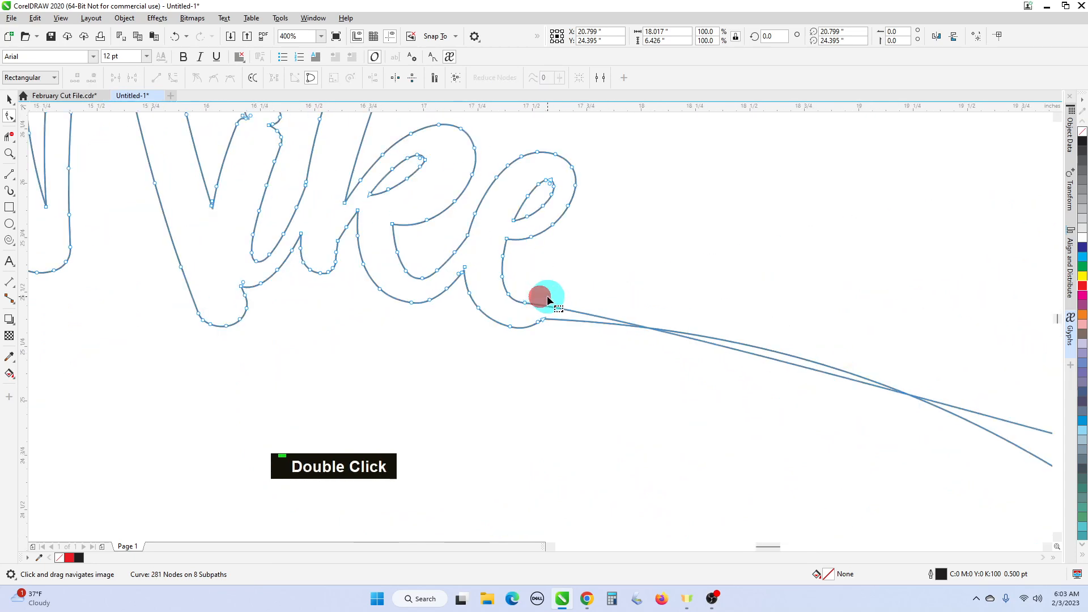
left_click(174, 38)
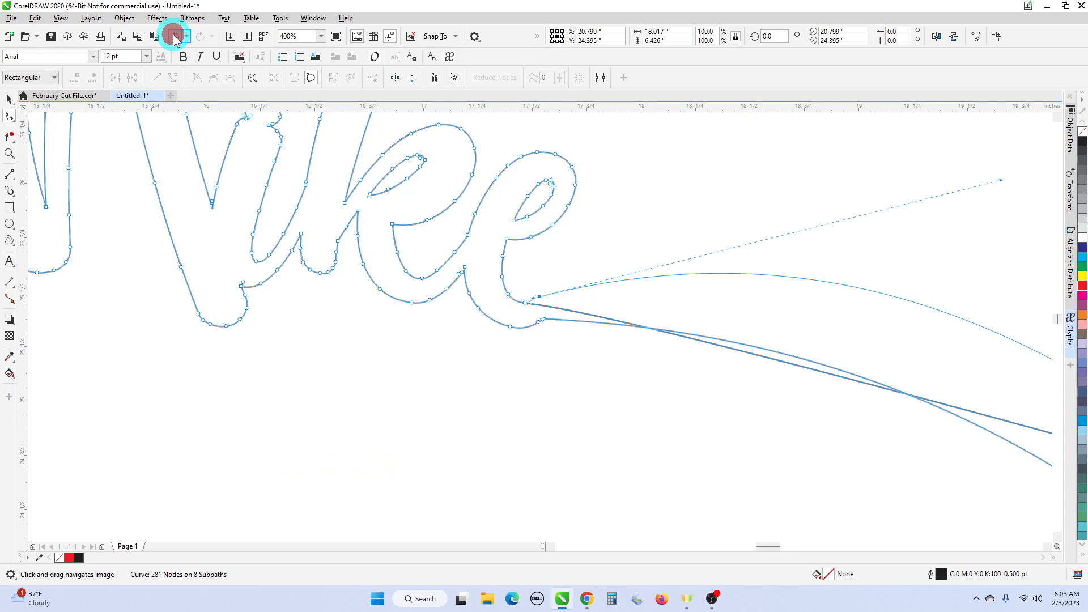
- Nudge the node at the final e's tail to smooth the bend
left_click(538, 305)
scroll(540, 304, "up", 1)
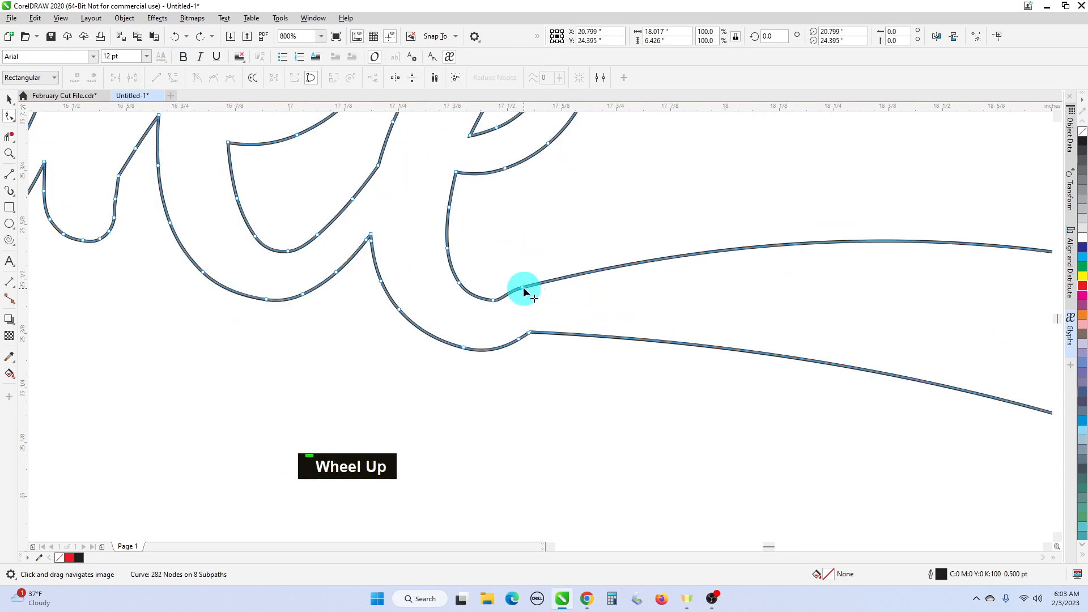
left_click(523, 289)
left_click_drag(508, 290, 514, 296)
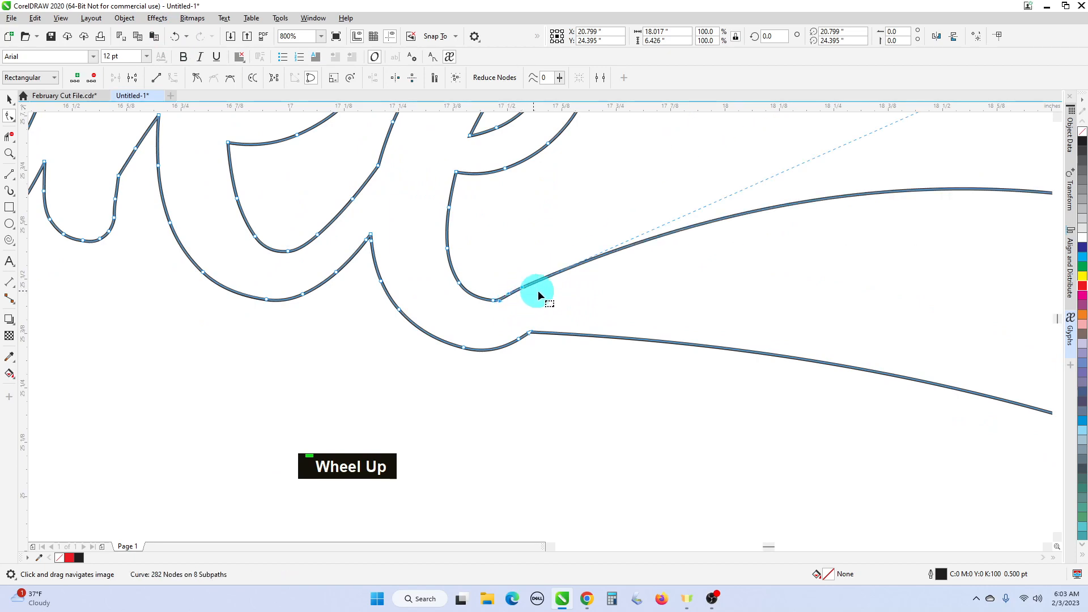
scroll(538, 295, "down", 2)
scroll(535, 299, "up", 3)
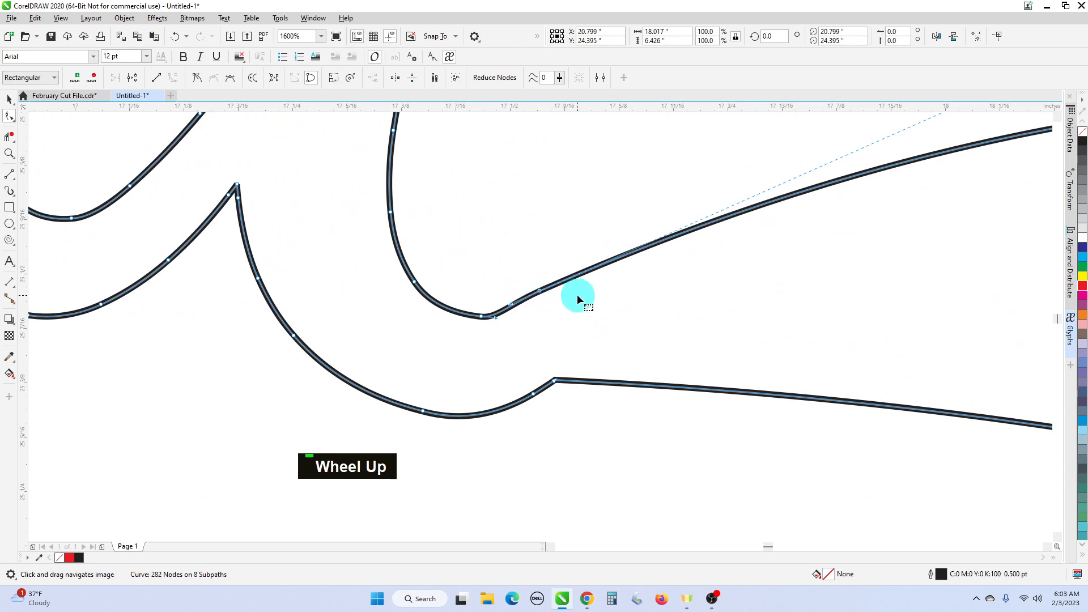
- Add a node on the curve segment after the e and reshape that segment into the infinity stroke
left_click(571, 314)
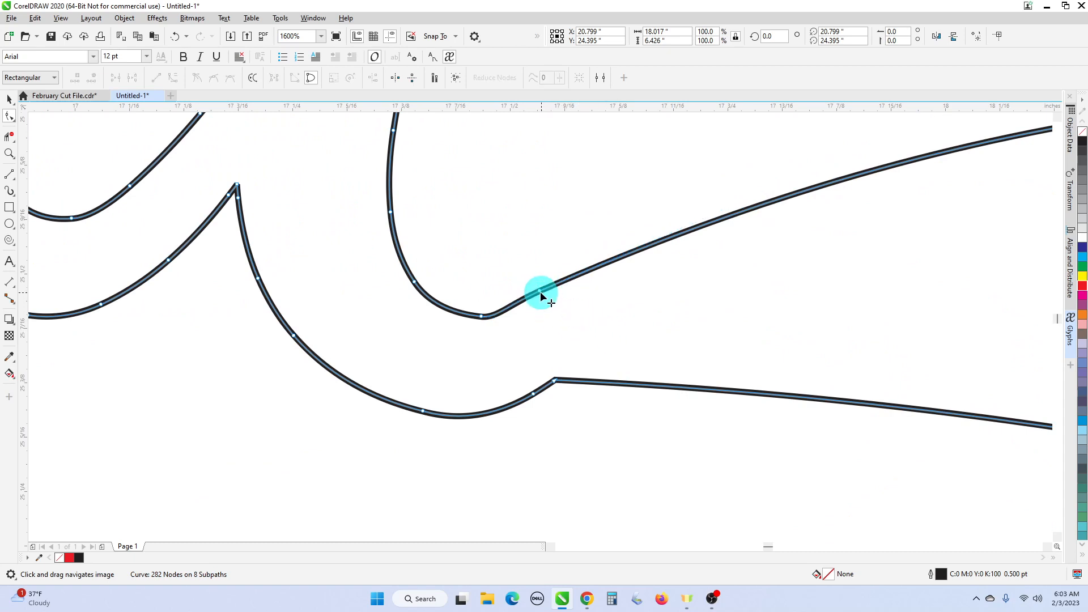
left_click(539, 292)
right_click(539, 291)
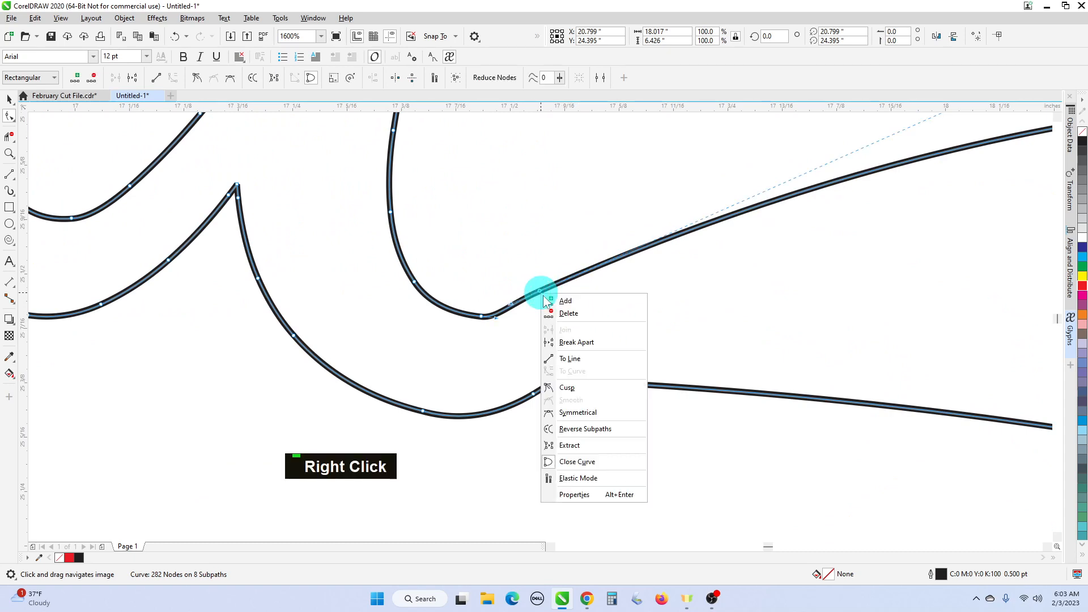
right_click(580, 386)
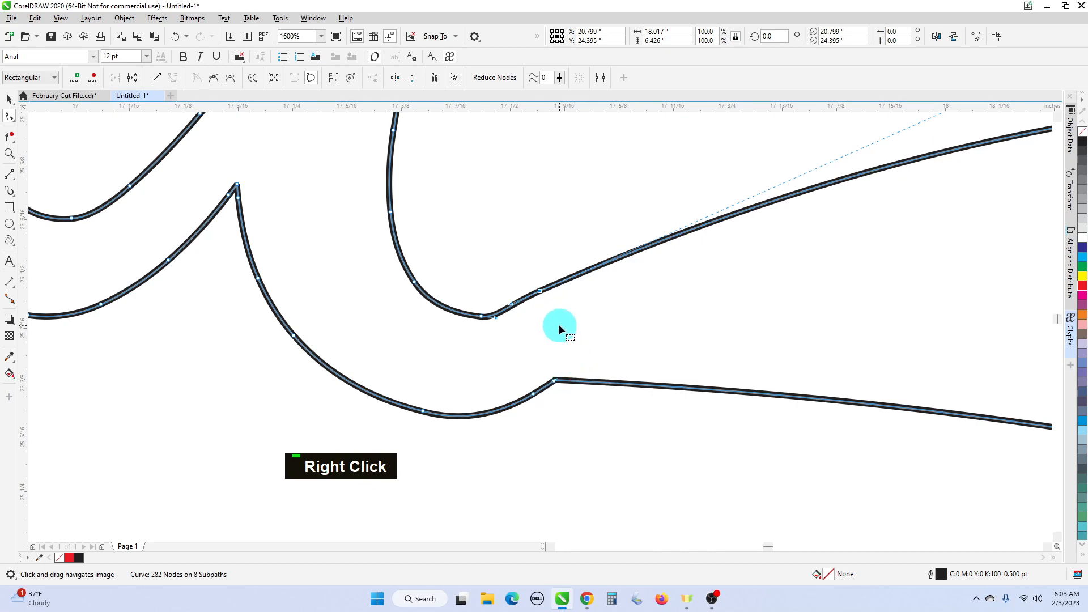
left_click_drag(512, 306, 534, 316)
scroll(556, 324, "down", 2)
scroll(748, 260, "down", 1)
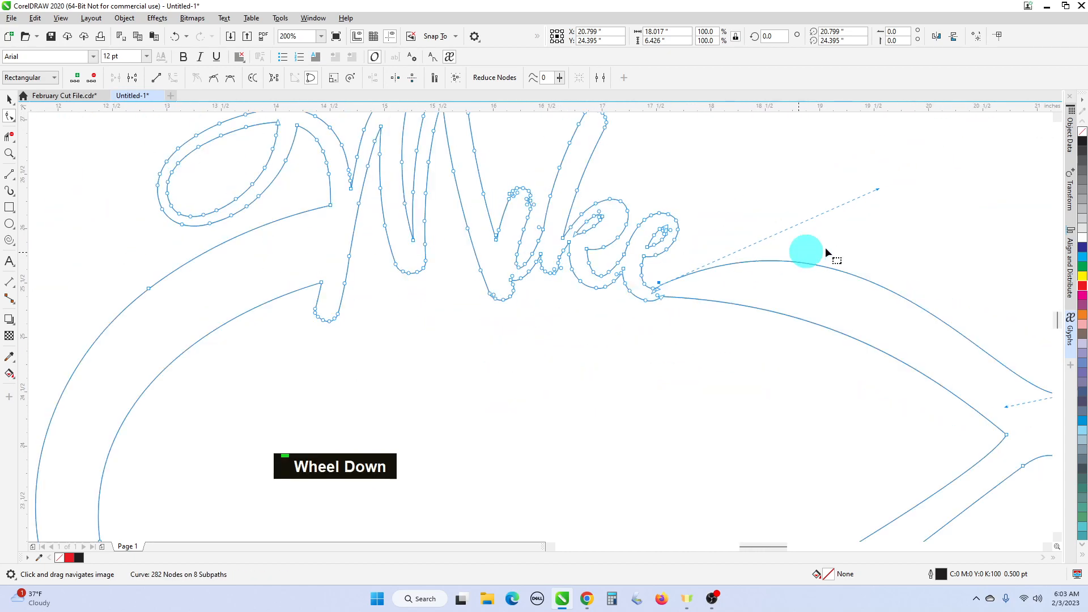
- Bend the upper curve beside Mike into a gentler arc, then select the whole design with the Pick tool
left_click_drag(879, 194, 807, 226)
scroll(811, 262, "down", 2)
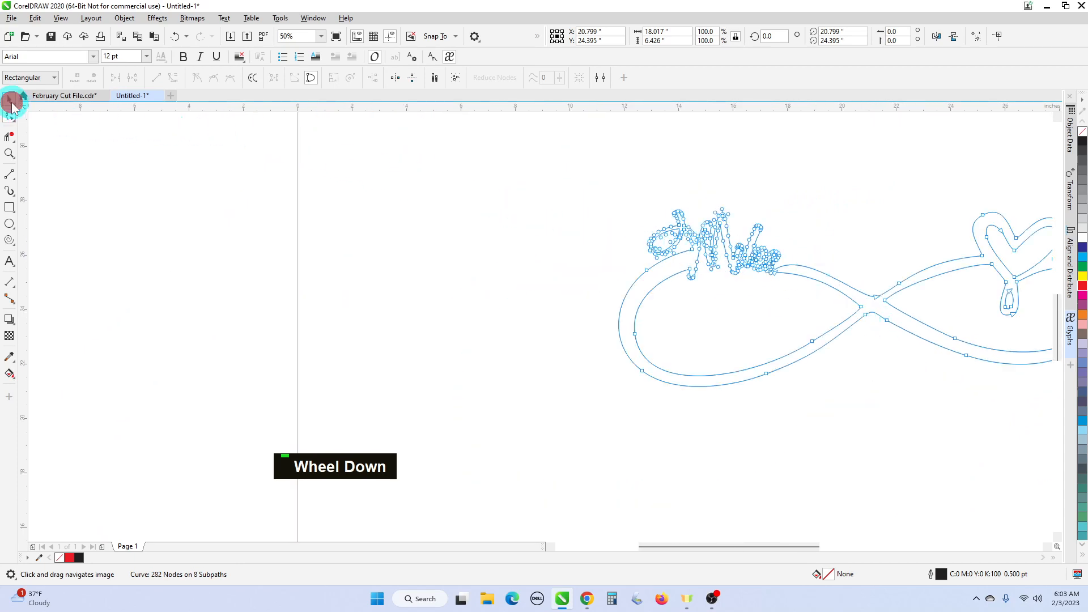
double_click(10, 104)
scroll(971, 304, "up", 1)
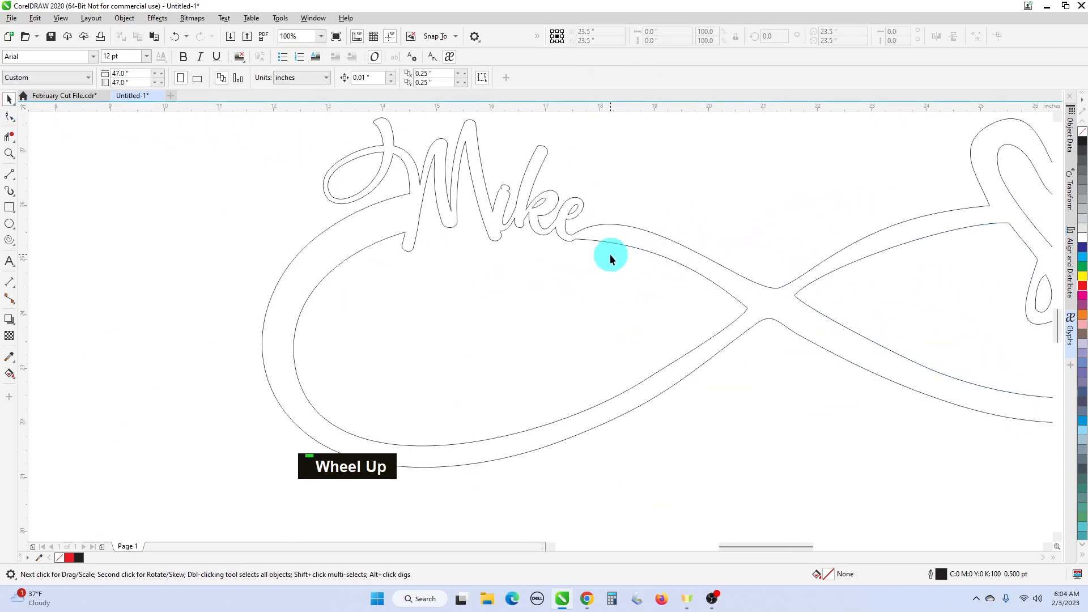
scroll(610, 256, "down", 1)
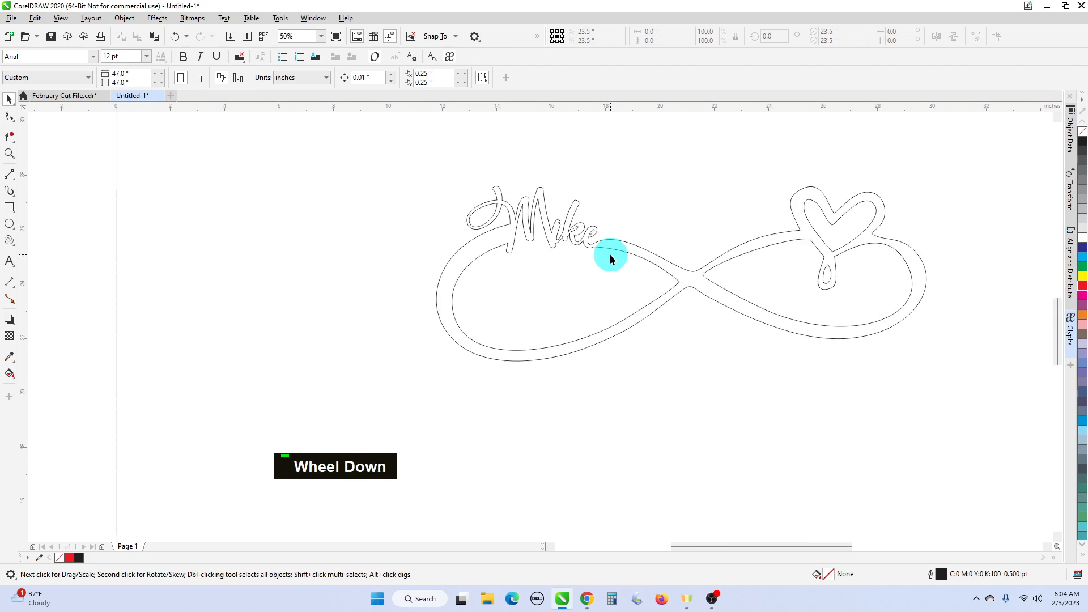